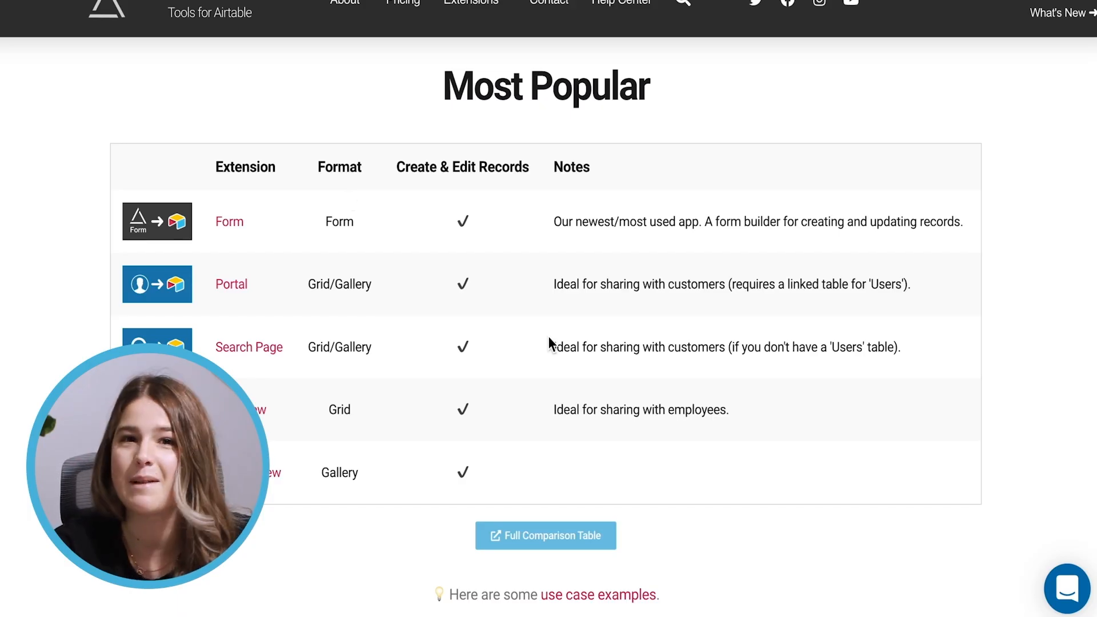
Browse the miniExtensions categories, then view the Pricing page with its free and Unlimited Access plans
{"action": "scroll", "coordinate": [548, 342], "scroll_direction": "down", "scroll_amount": 12}
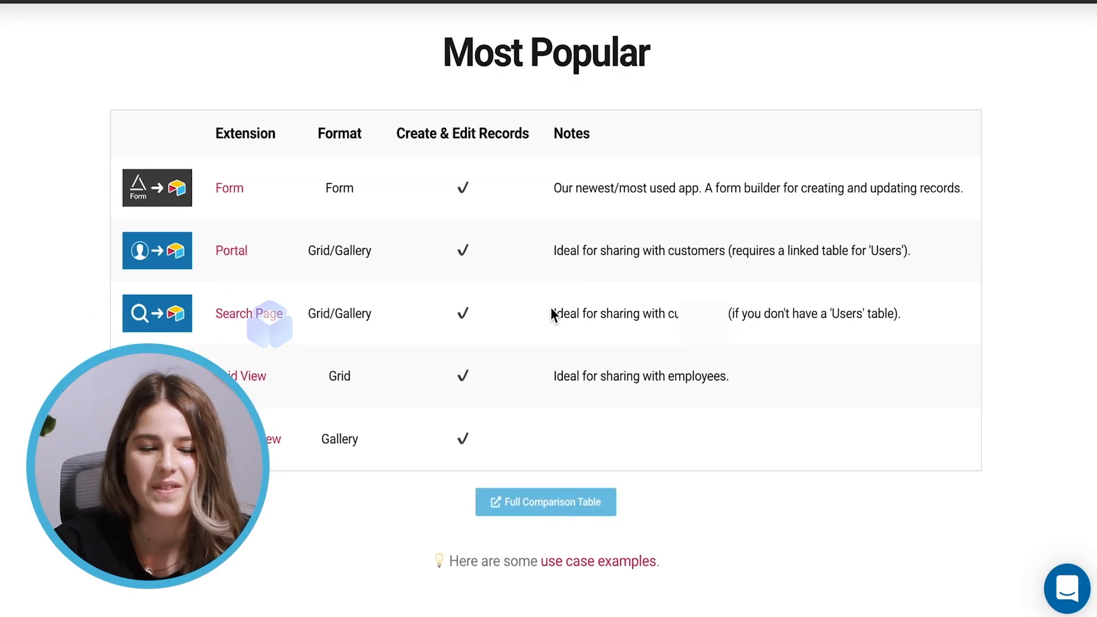
{"action": "scroll", "coordinate": [557, 298], "scroll_direction": "down", "scroll_amount": 2}
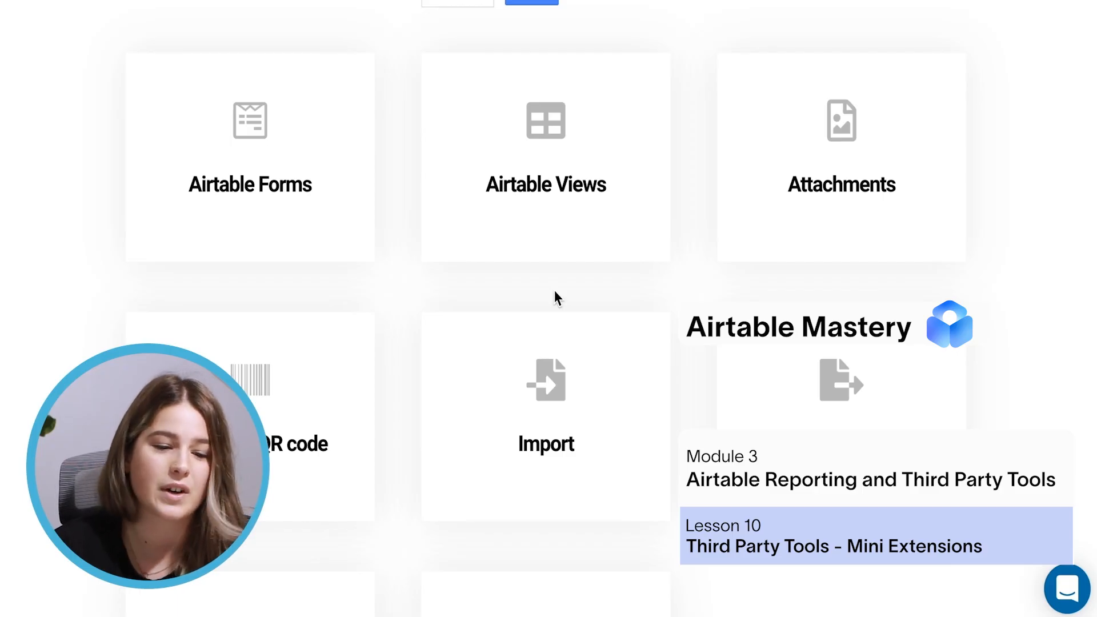
{"action": "scroll", "coordinate": [554, 290], "scroll_direction": "down", "scroll_amount": 8}
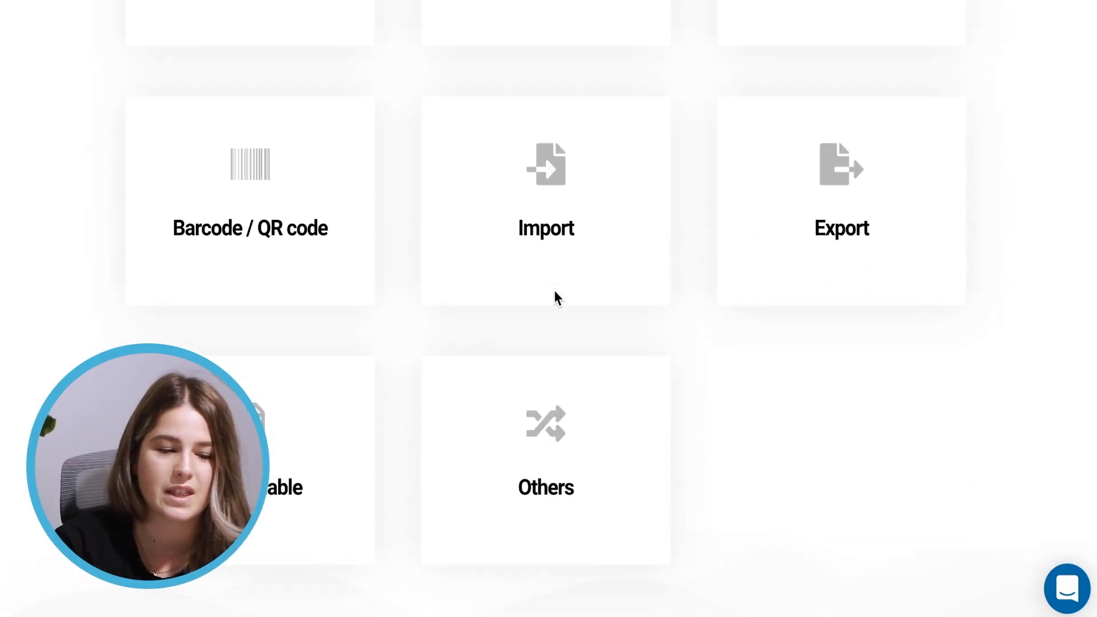
{"action": "scroll", "coordinate": [554, 290], "scroll_direction": "down", "scroll_amount": 5}
{"action": "scroll", "coordinate": [554, 290], "scroll_direction": "up", "scroll_amount": 12}
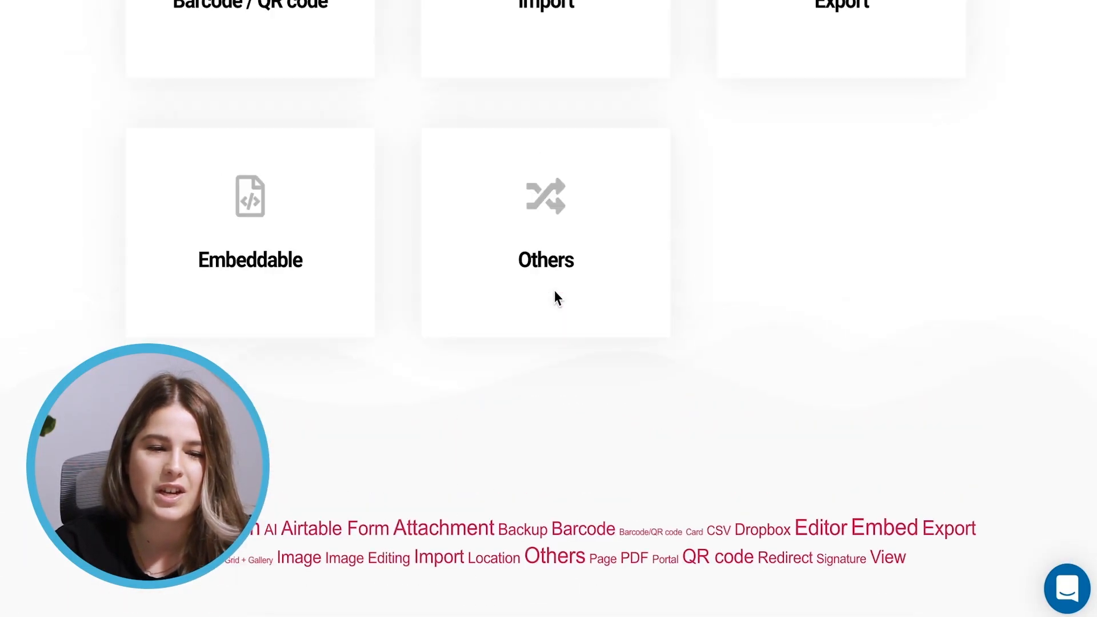
{"action": "scroll", "coordinate": [554, 291], "scroll_direction": "up", "scroll_amount": 16}
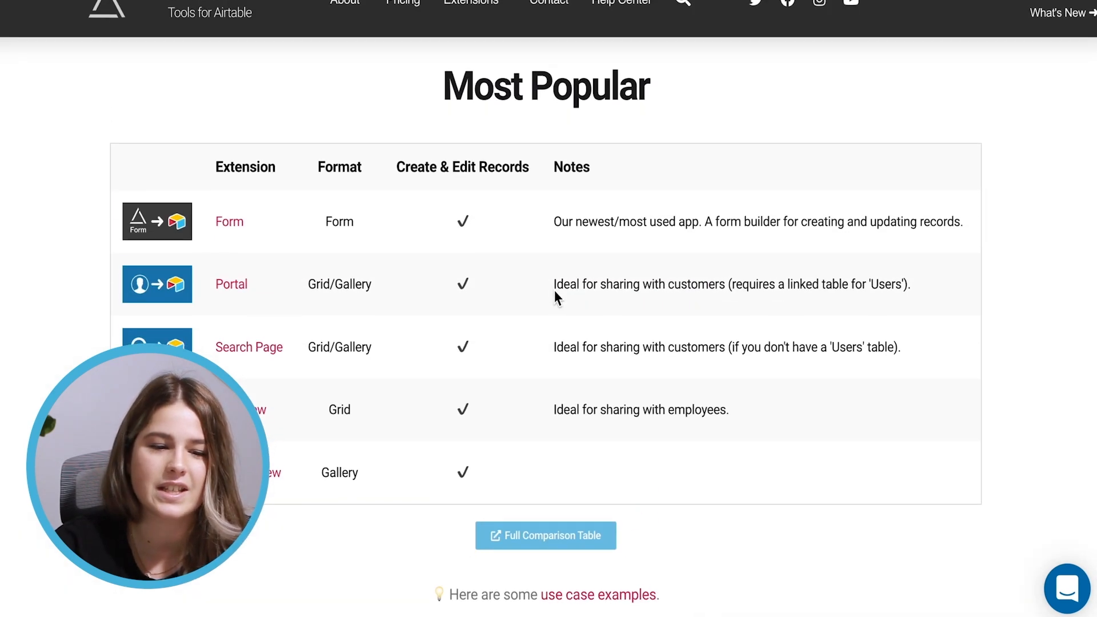
{"action": "left_click", "coordinate": [400, 5]}
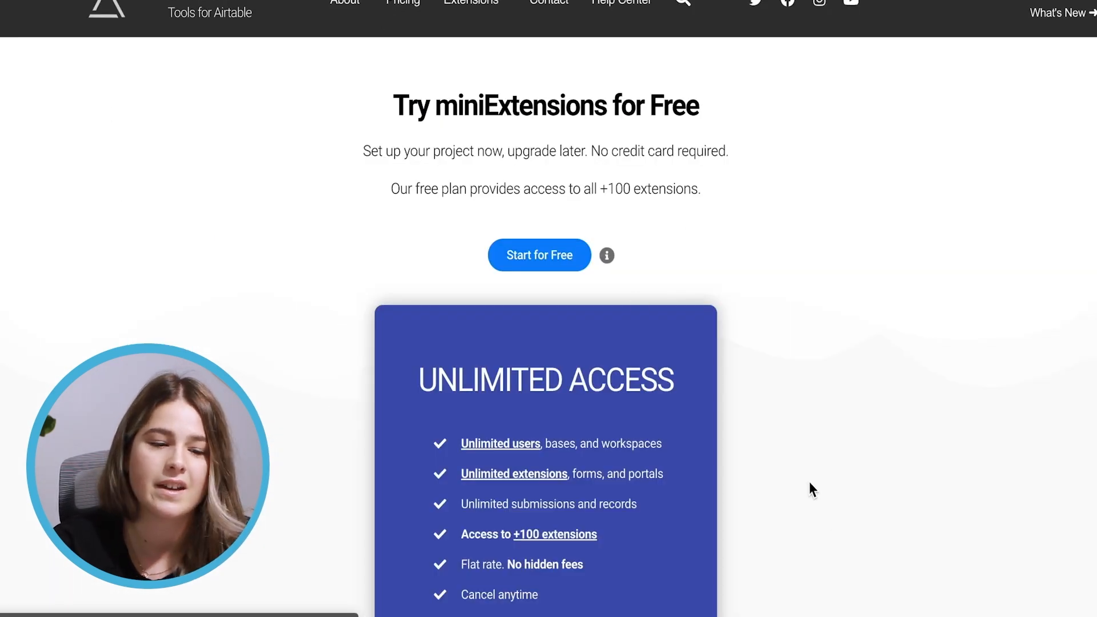
{"action": "scroll", "coordinate": [817, 502], "scroll_direction": "down", "scroll_amount": 3}
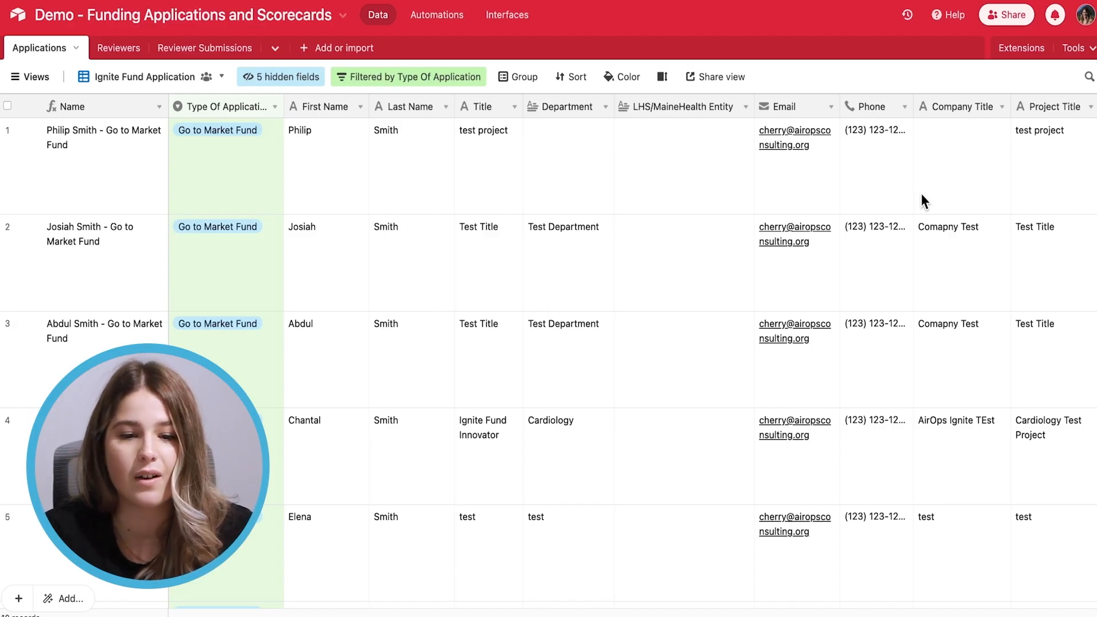
Find miniExtensions by searching 'mini' in the extensions marketplace, add it to the base, and sign in
{"action": "left_click", "coordinate": [1022, 52]}
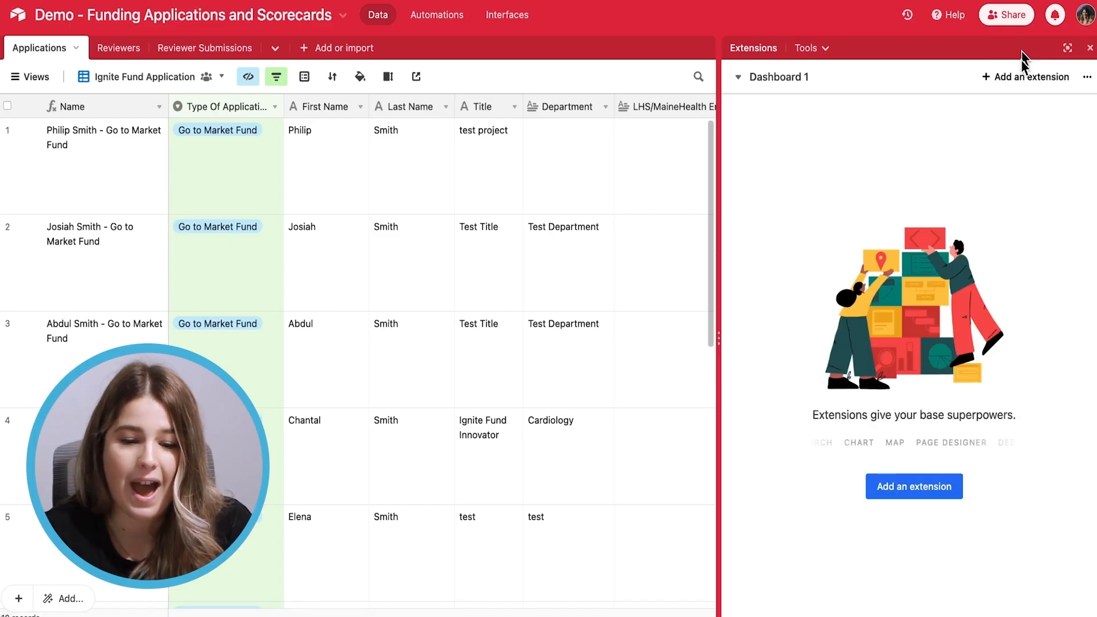
{"action": "left_click", "coordinate": [919, 486]}
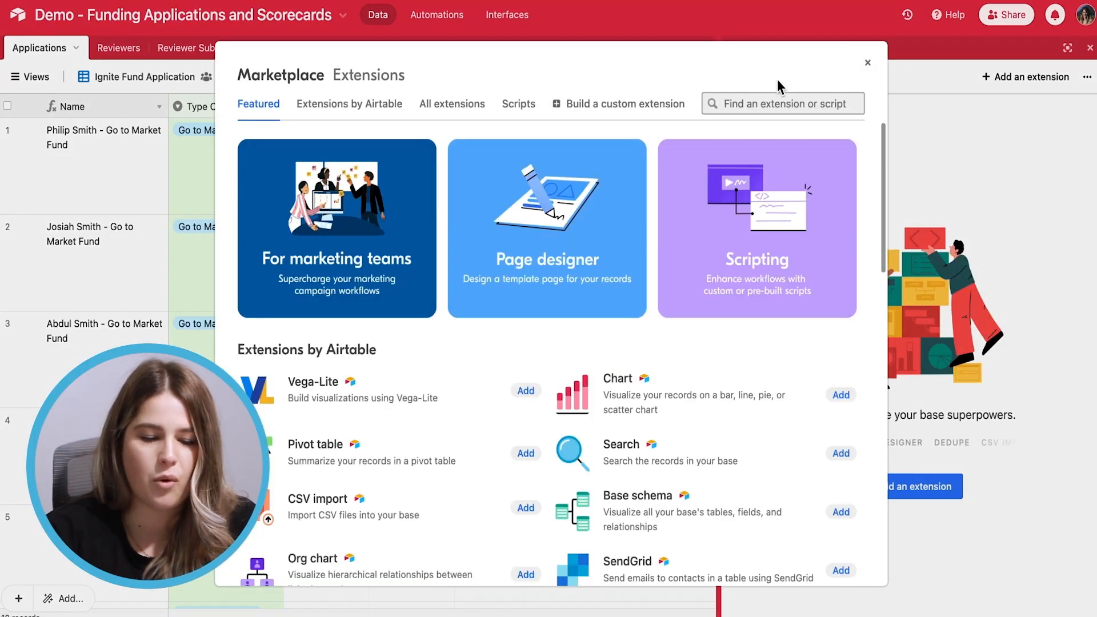
{"action": "type", "text": "mini"}
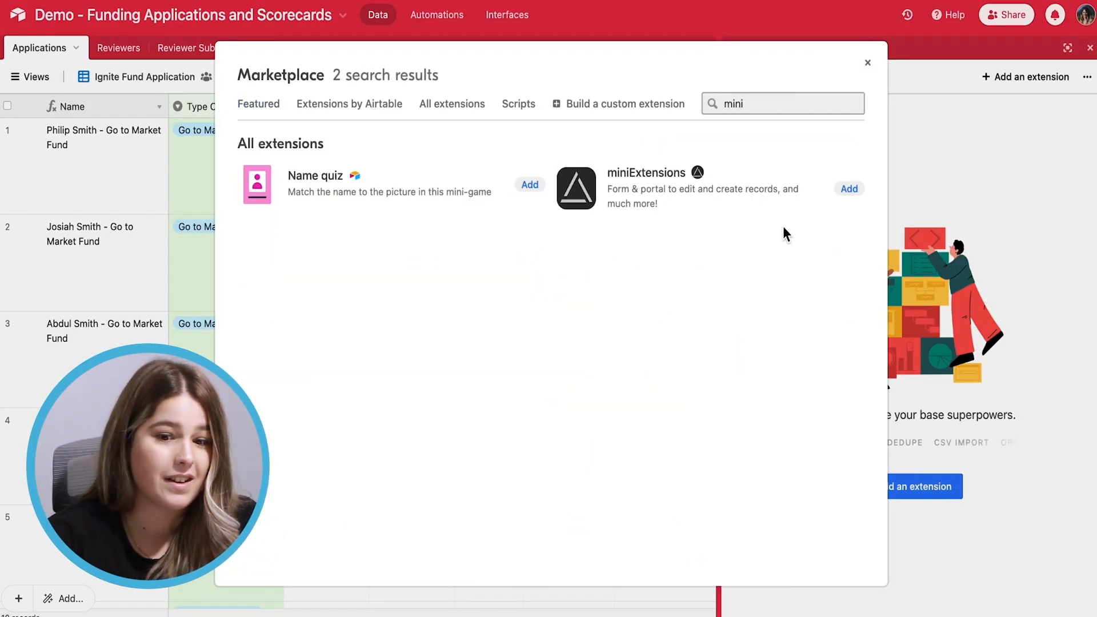
{"action": "left_click", "coordinate": [857, 193]}
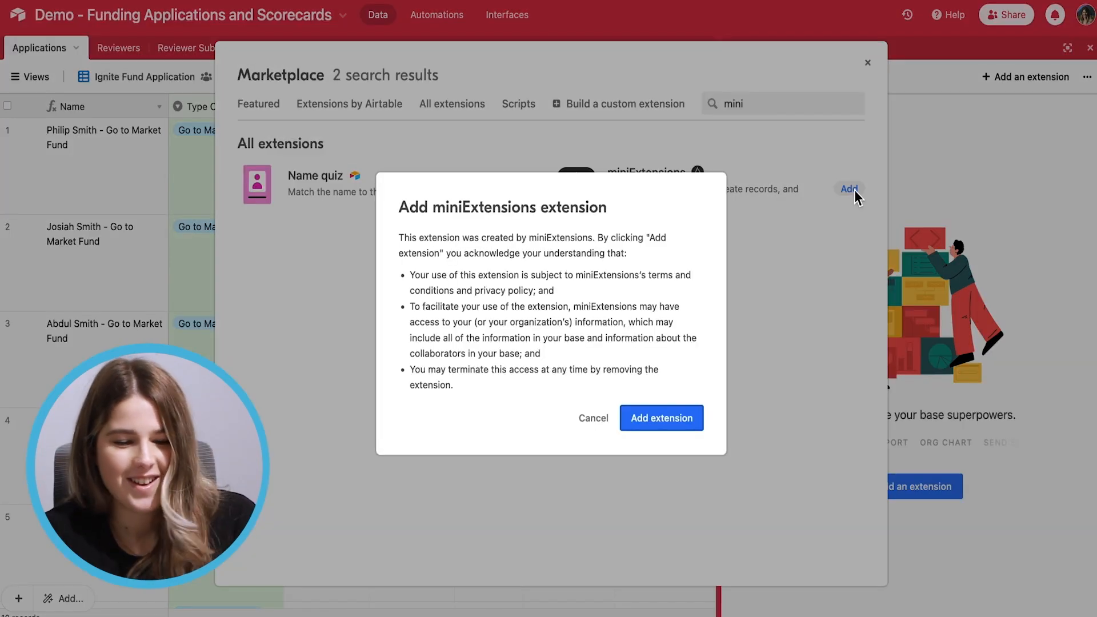
{"action": "left_click", "coordinate": [673, 423]}
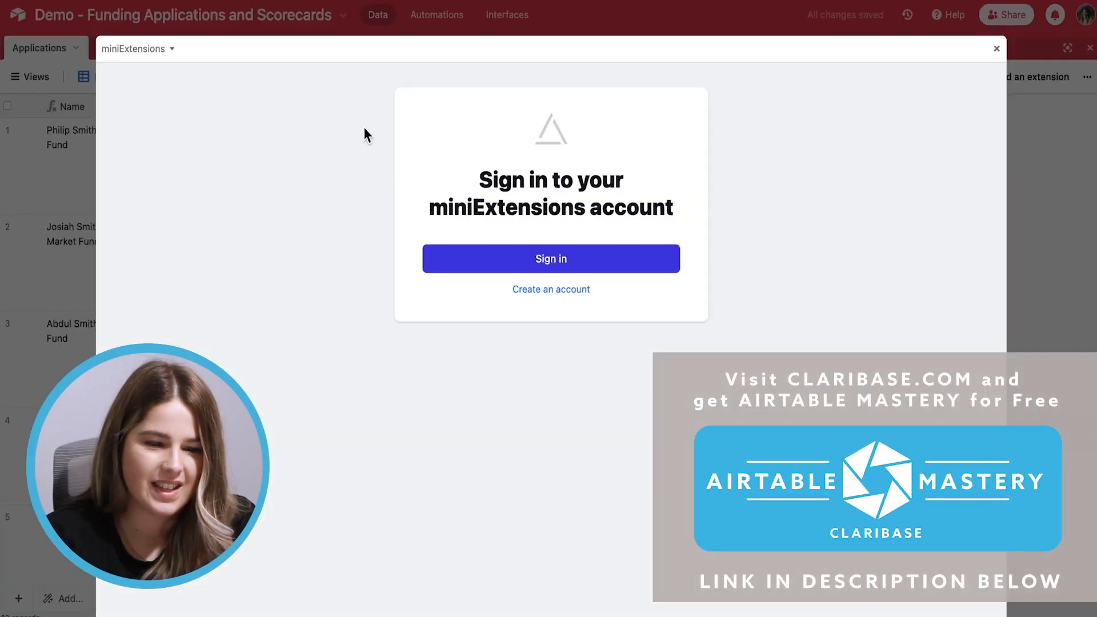
{"action": "left_click", "coordinate": [552, 261]}
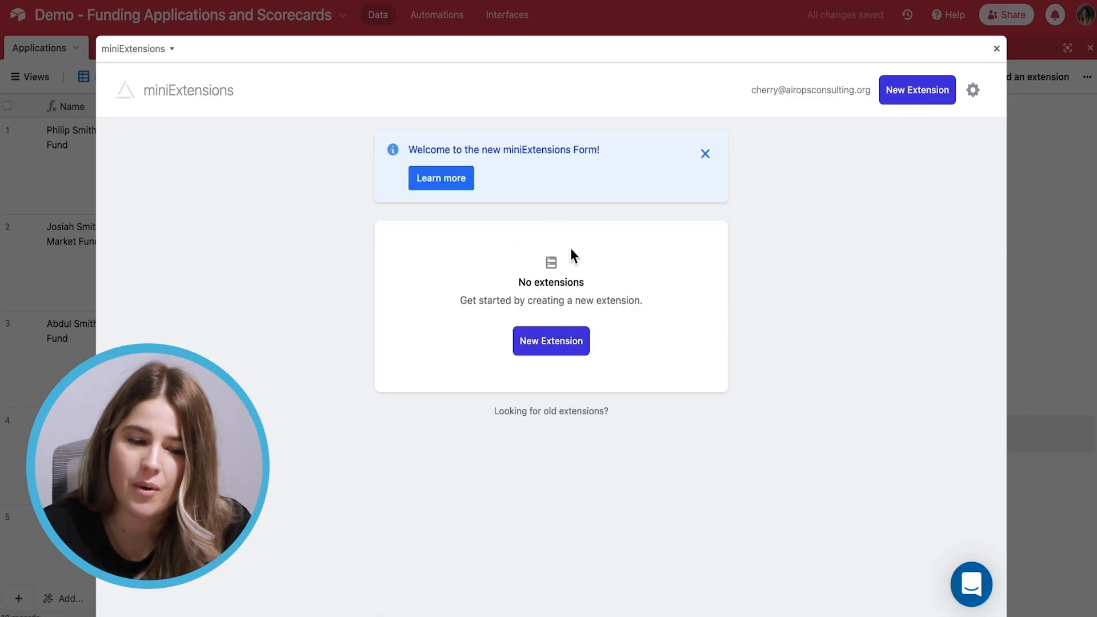
Dismiss the welcome banner, start a New Extension, and allow storing the base structure
{"action": "left_click", "coordinate": [705, 153]}
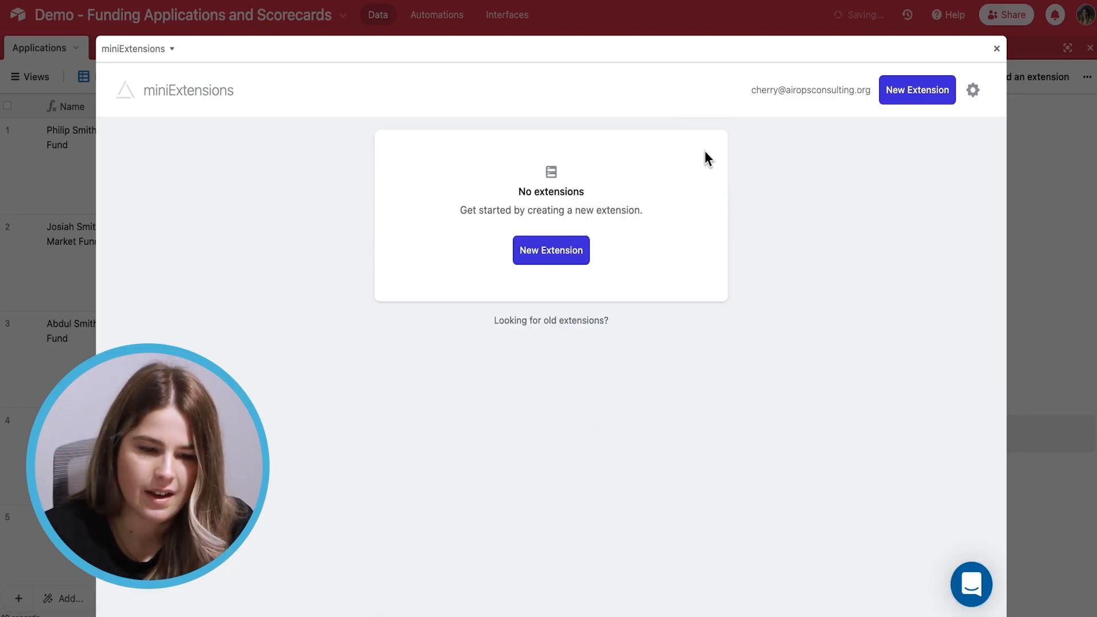
{"action": "left_click", "coordinate": [554, 257]}
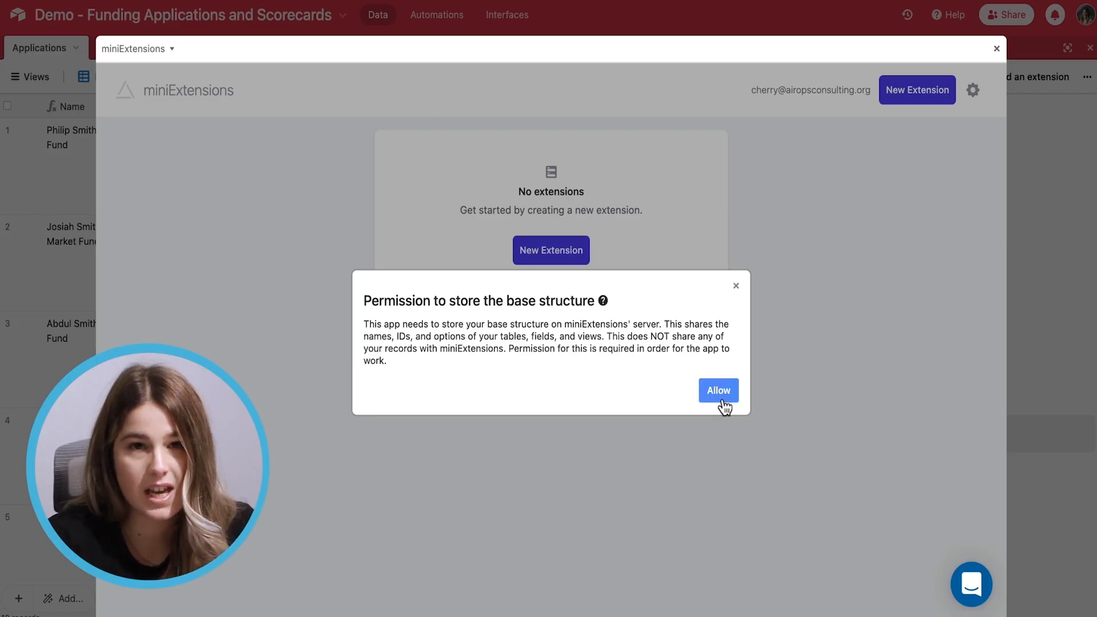
{"action": "left_click", "coordinate": [721, 399]}
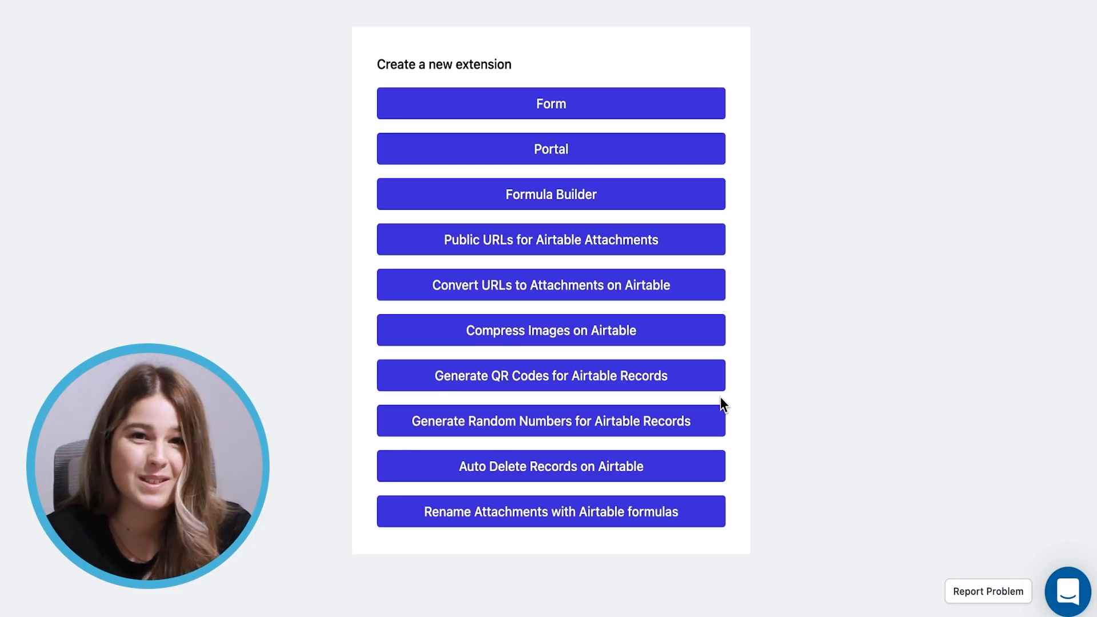
Create a new Form extension that saves records to the Applications table
{"action": "left_click", "coordinate": [625, 113]}
{"action": "left_click", "coordinate": [536, 120]}
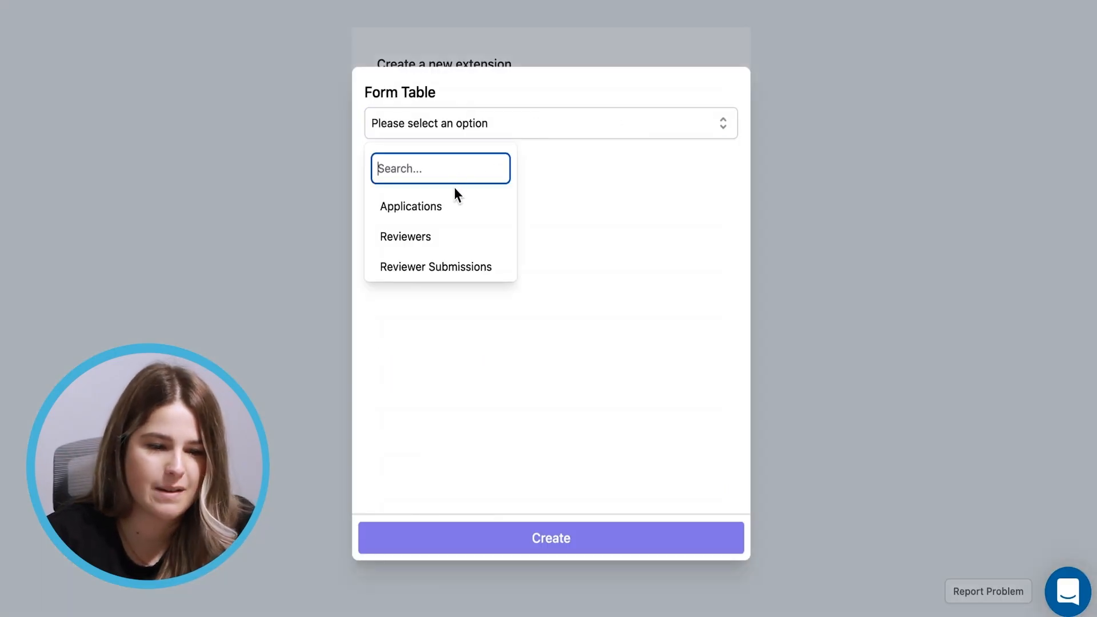
{"action": "left_click", "coordinate": [444, 209]}
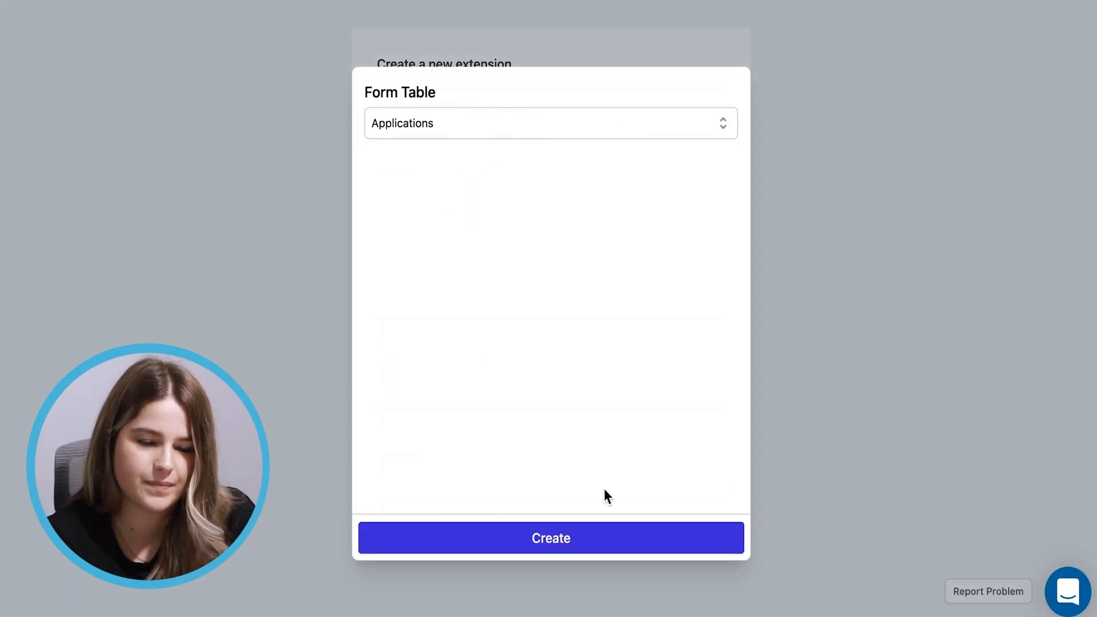
{"action": "left_click", "coordinate": [523, 540]}
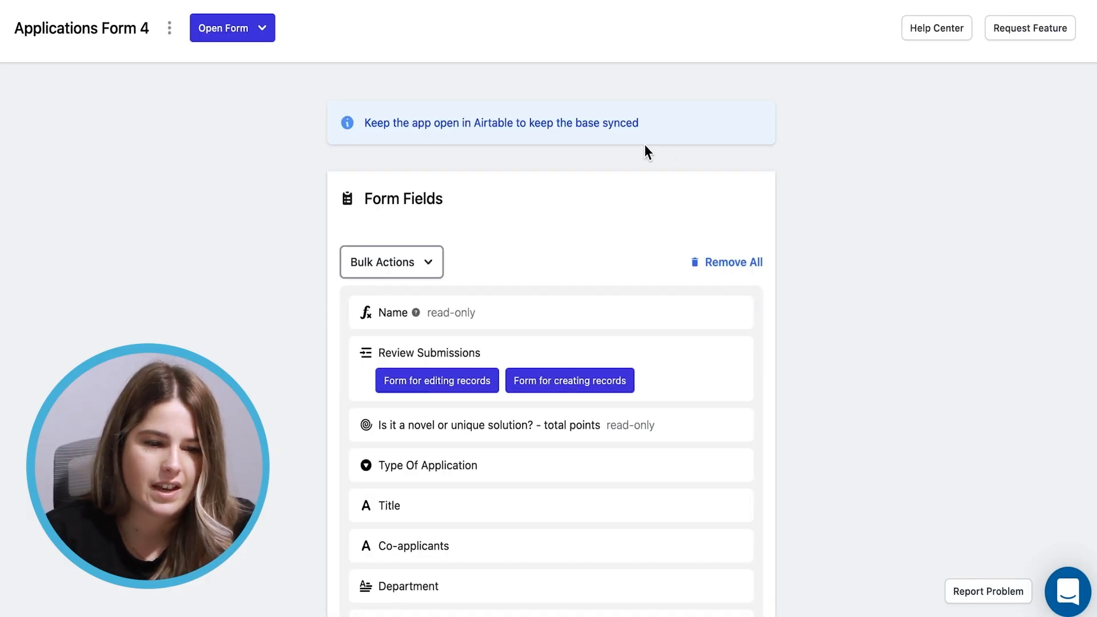
Remove all default fields from Applications Form 4
{"action": "scroll", "coordinate": [645, 148], "scroll_direction": "down", "scroll_amount": 3}
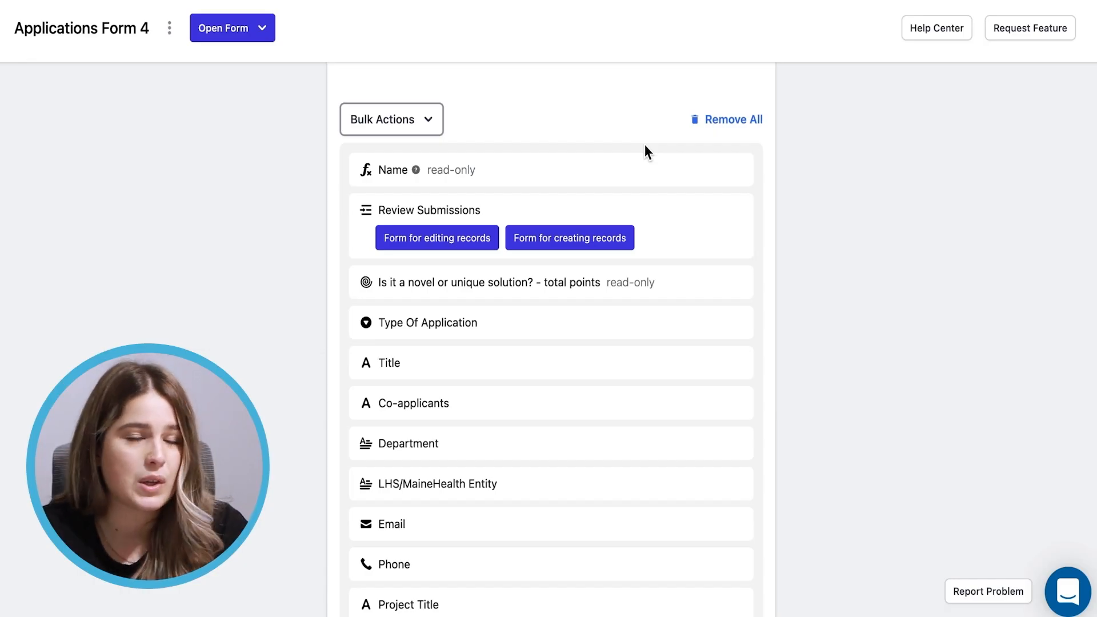
{"action": "left_click", "coordinate": [733, 118]}
{"action": "left_click", "coordinate": [697, 350]}
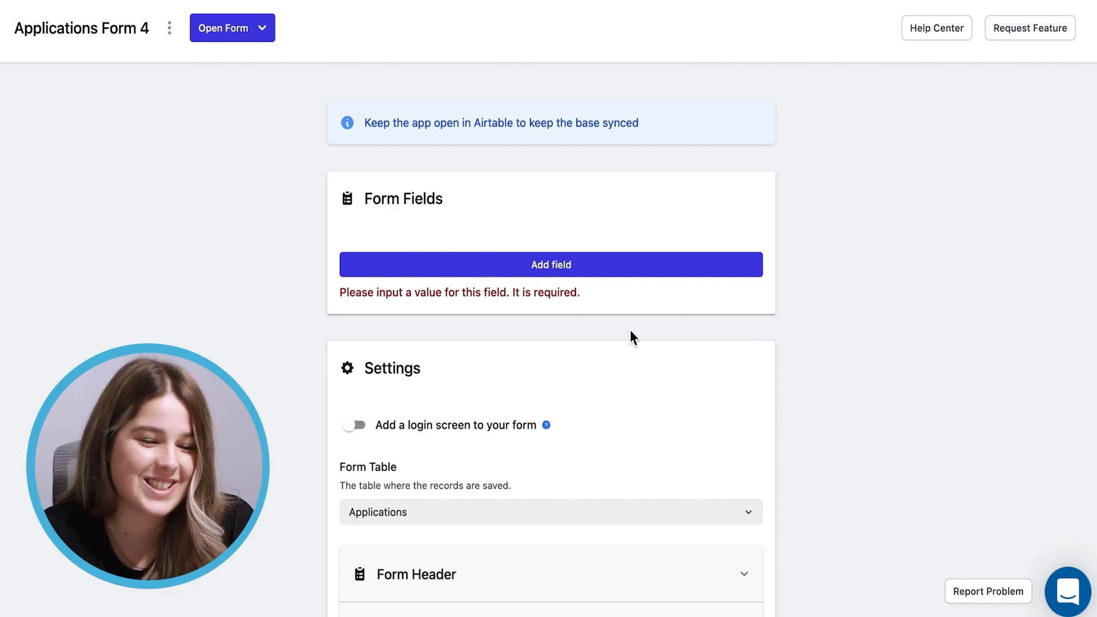
Add First Name, Last Name, Email, Phone and Company Title to the form
{"action": "left_click", "coordinate": [535, 261]}
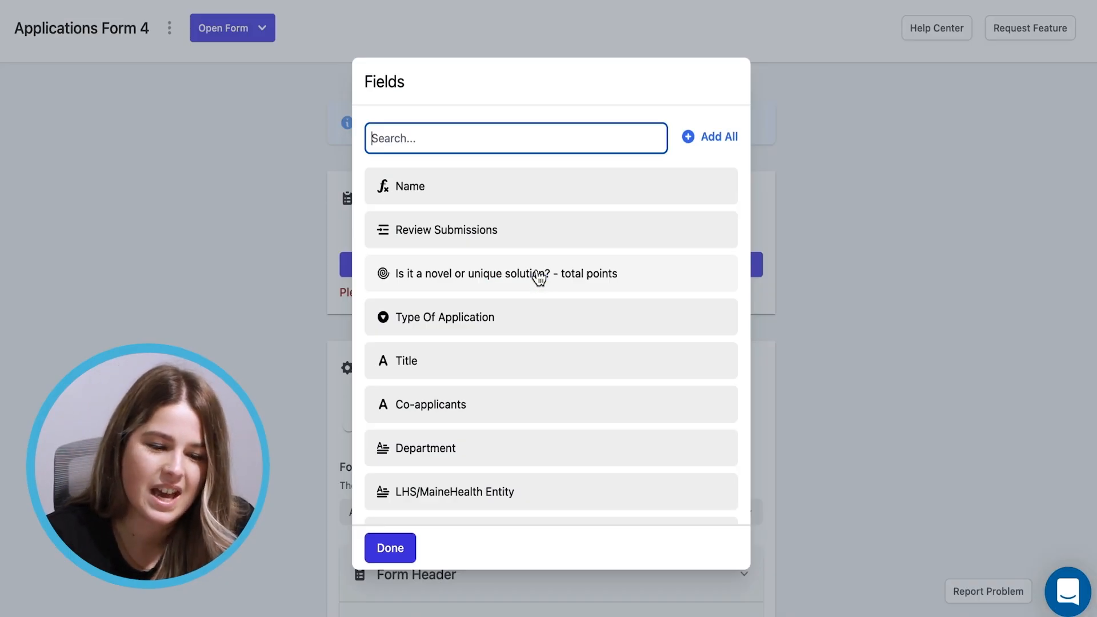
{"action": "scroll", "coordinate": [539, 278], "scroll_direction": "down", "scroll_amount": 4}
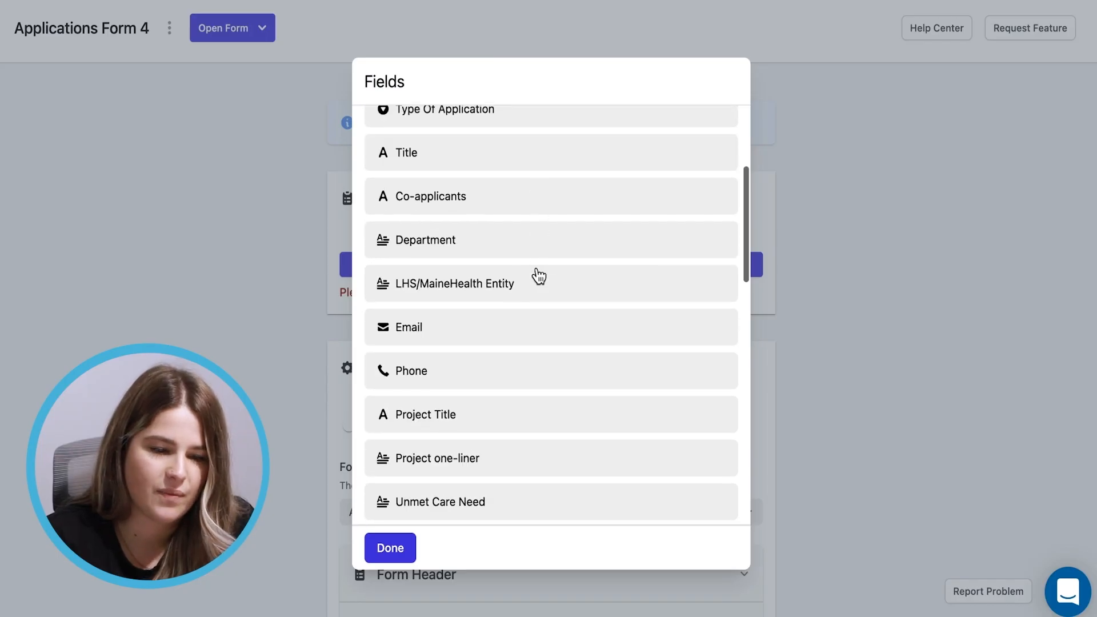
{"action": "scroll", "coordinate": [538, 277], "scroll_direction": "down", "scroll_amount": 5}
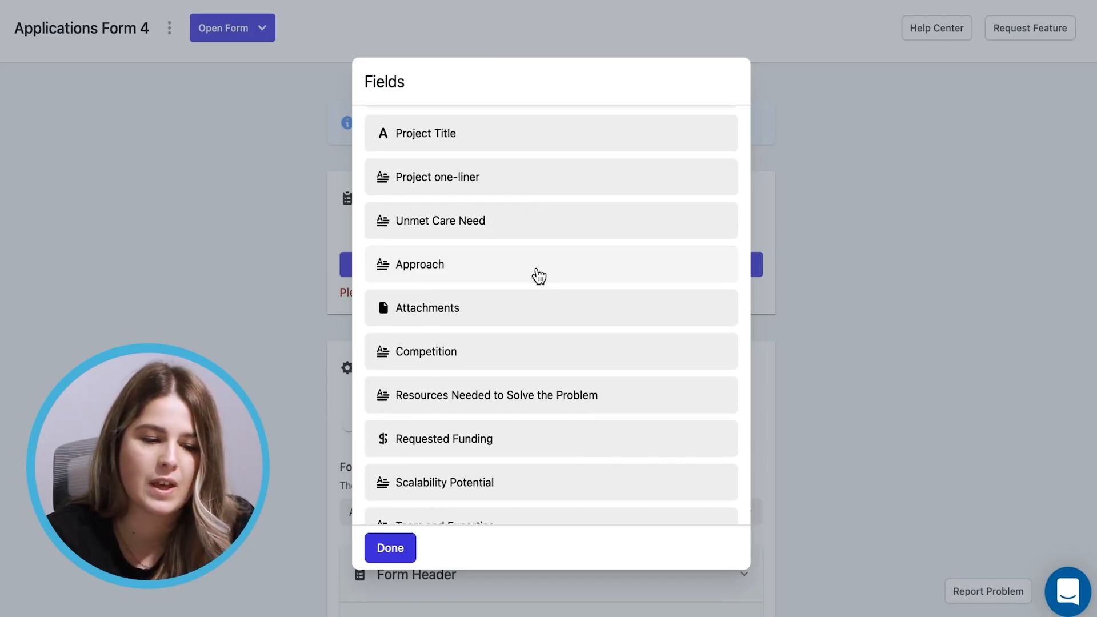
{"action": "scroll", "coordinate": [539, 277], "scroll_direction": "down", "scroll_amount": 4}
{"action": "scroll", "coordinate": [538, 275], "scroll_direction": "down", "scroll_amount": 4}
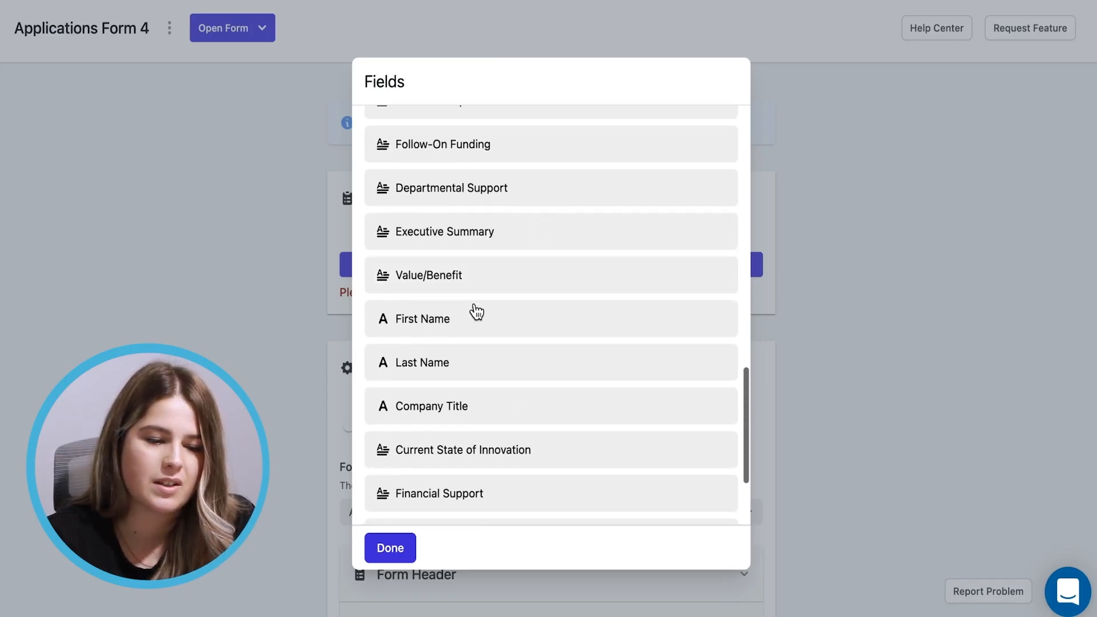
{"action": "left_click", "coordinate": [455, 319]}
{"action": "left_click", "coordinate": [424, 370]}
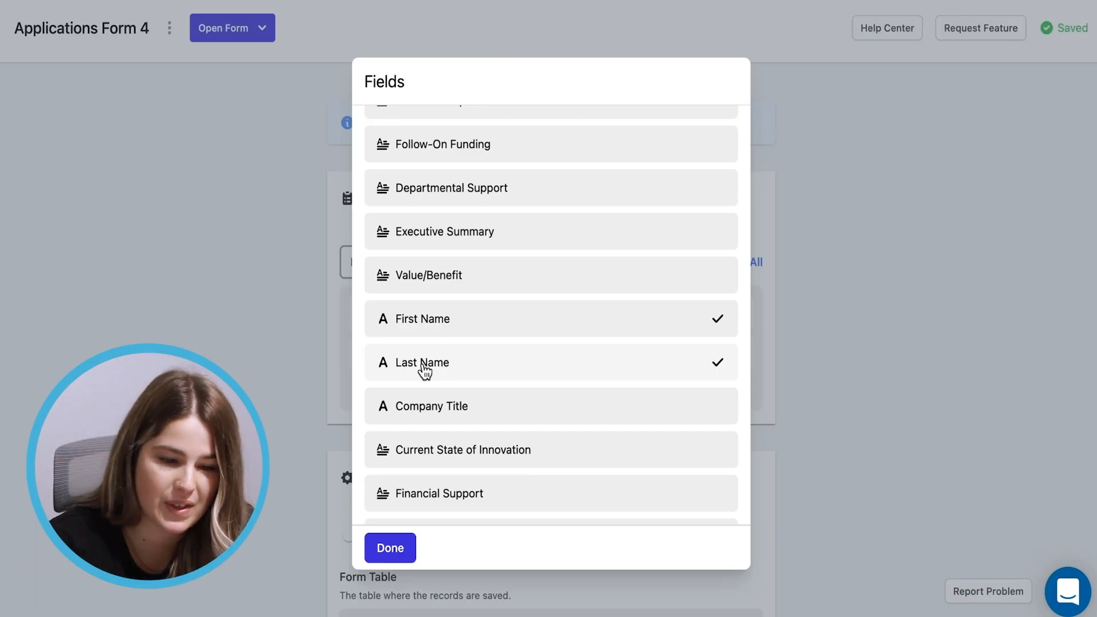
{"action": "scroll", "coordinate": [425, 372], "scroll_direction": "up", "scroll_amount": 14}
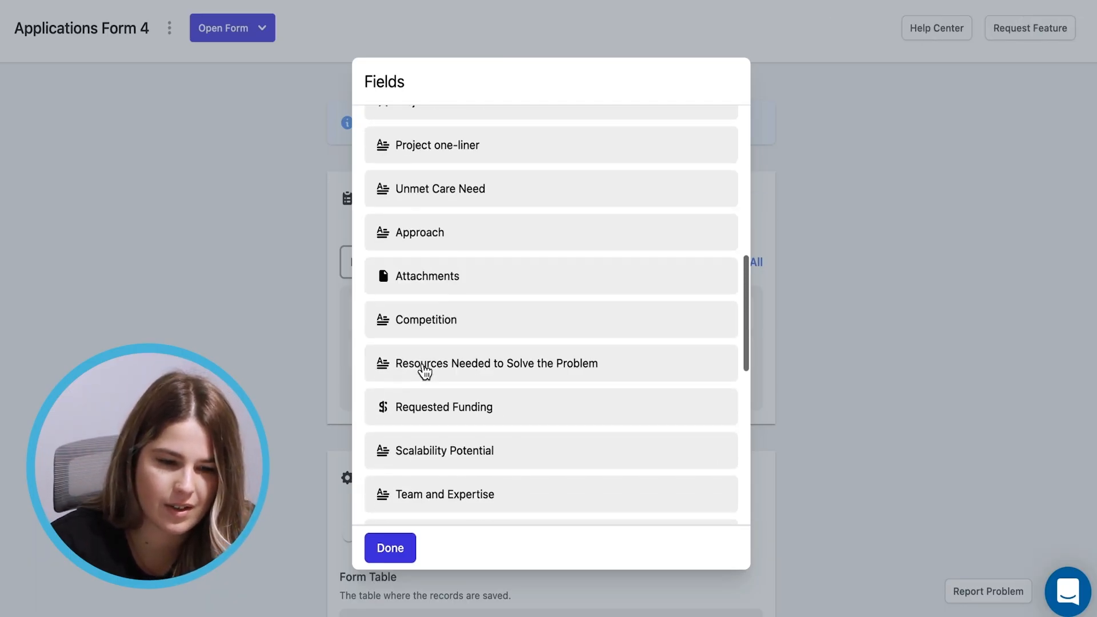
{"action": "scroll", "coordinate": [422, 370], "scroll_direction": "up", "scroll_amount": 3}
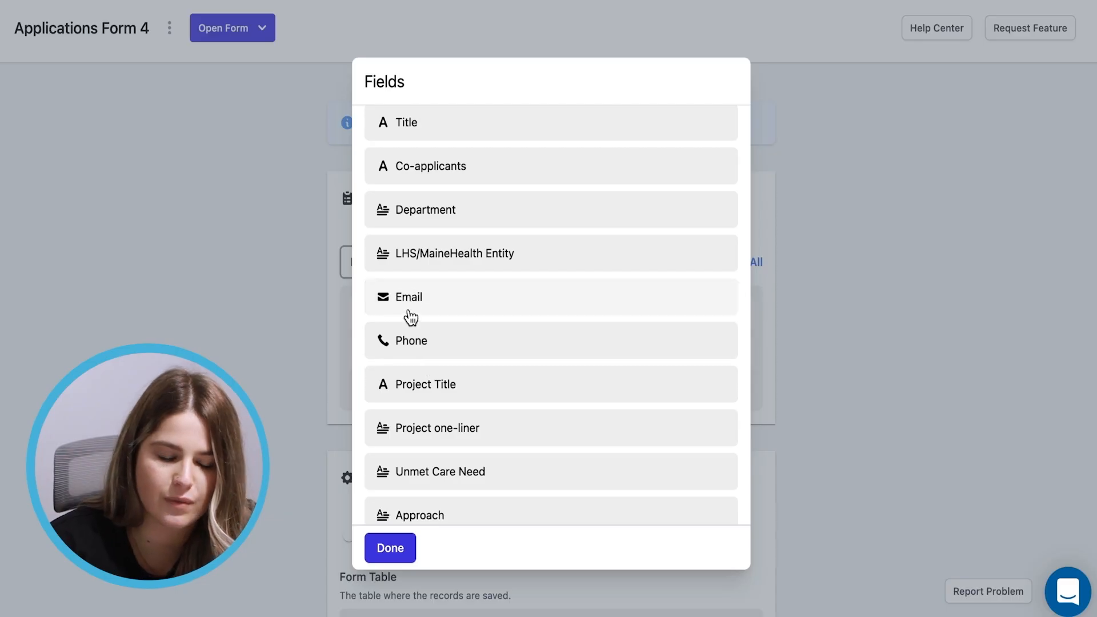
{"action": "left_click", "coordinate": [432, 309]}
{"action": "left_click", "coordinate": [417, 351]}
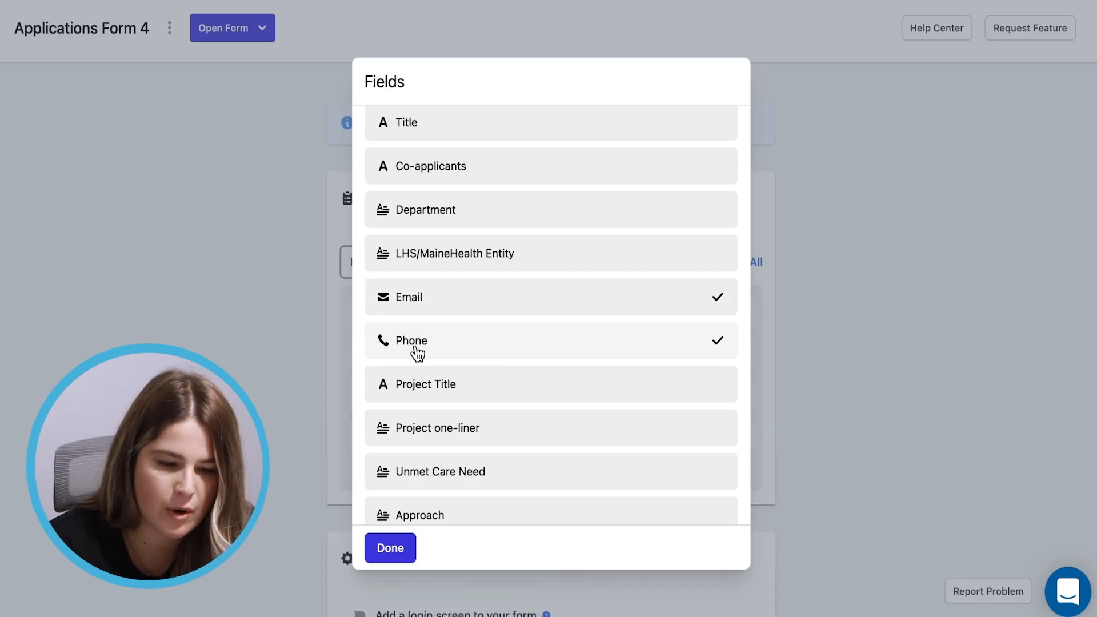
{"action": "scroll", "coordinate": [416, 351], "scroll_direction": "down", "scroll_amount": 9}
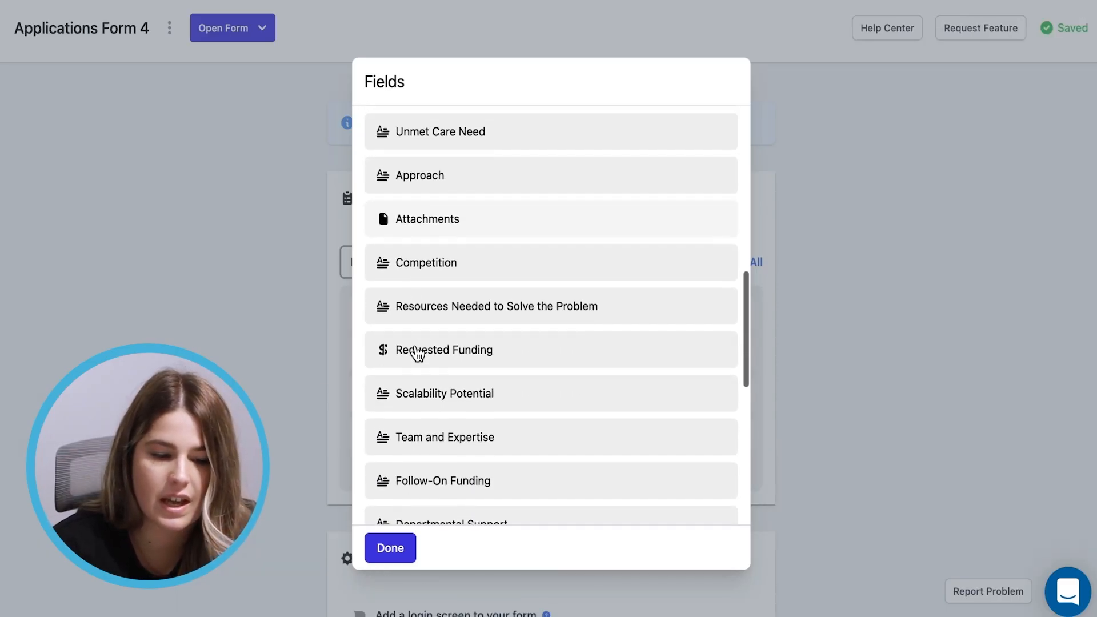
{"action": "scroll", "coordinate": [417, 351], "scroll_direction": "down", "scroll_amount": 5}
{"action": "left_click", "coordinate": [414, 366]}
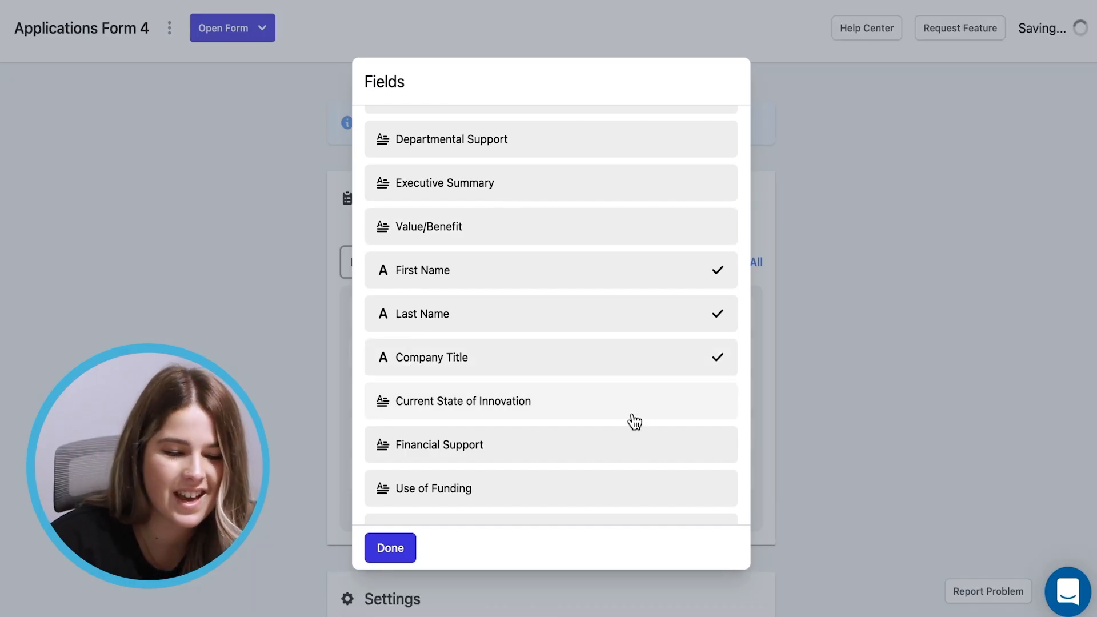
Add Co-applicants, Project Title, Project one-liner, Executive Summary and Value/Benefit fields
{"action": "scroll", "coordinate": [630, 415], "scroll_direction": "down", "scroll_amount": 2}
{"action": "scroll", "coordinate": [631, 417], "scroll_direction": "up", "scroll_amount": 4}
{"action": "scroll", "coordinate": [630, 420], "scroll_direction": "up", "scroll_amount": 13}
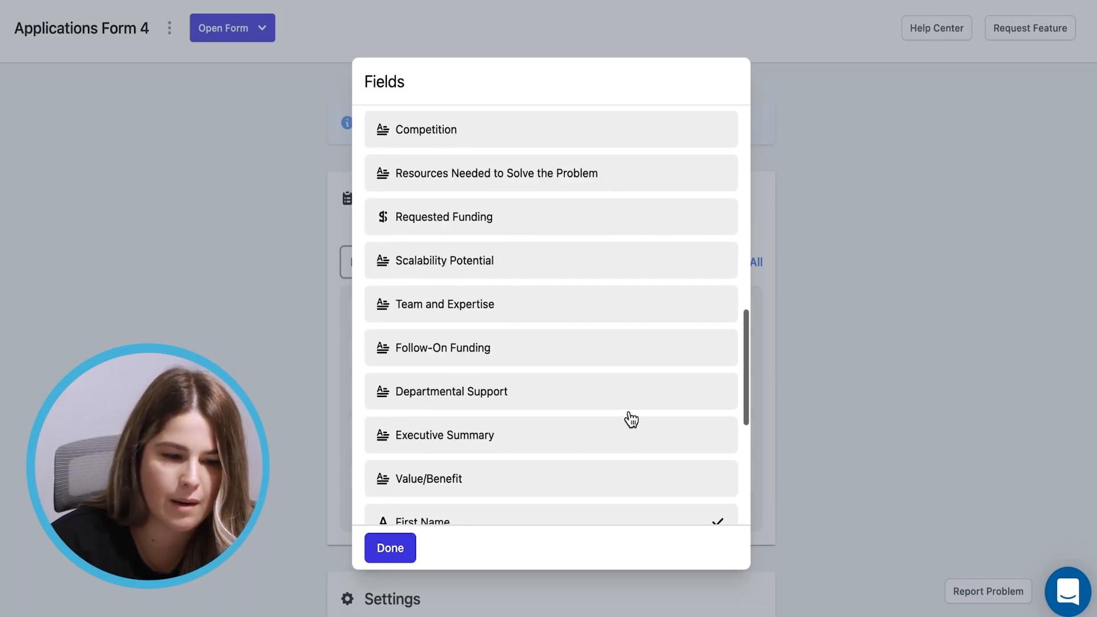
{"action": "scroll", "coordinate": [630, 419], "scroll_direction": "up", "scroll_amount": 1}
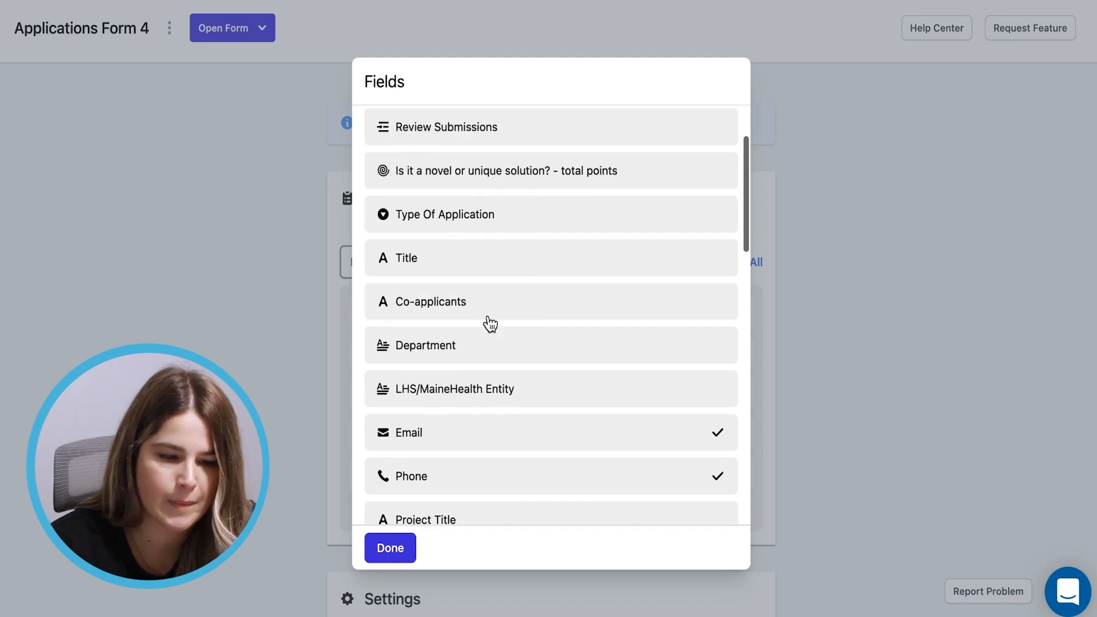
{"action": "left_click", "coordinate": [483, 312]}
{"action": "scroll", "coordinate": [463, 514], "scroll_direction": "down", "scroll_amount": 4}
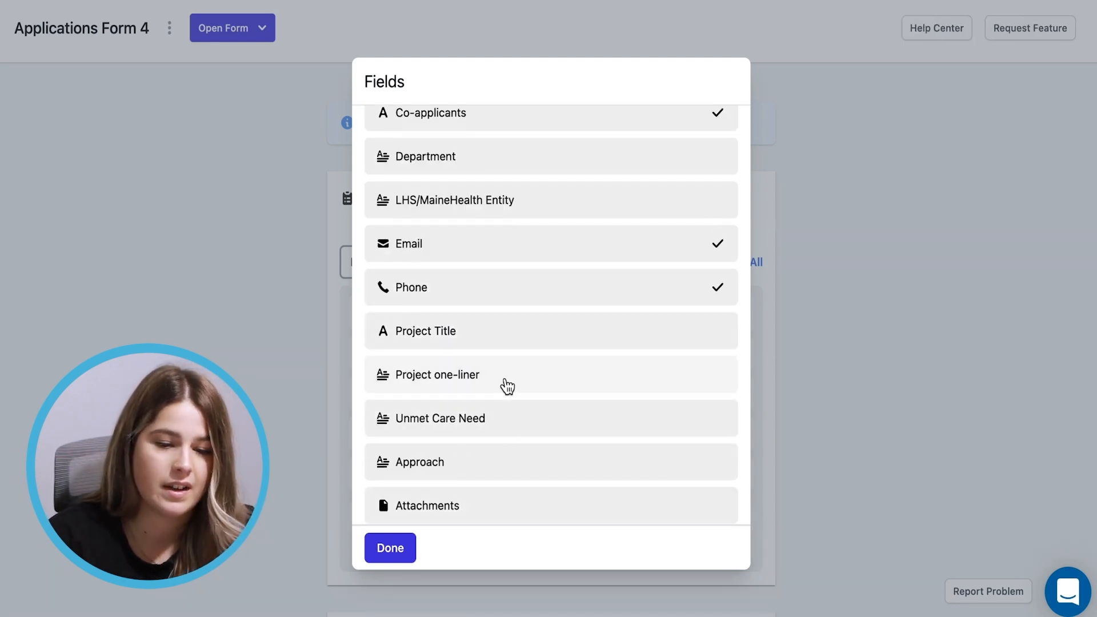
{"action": "left_click", "coordinate": [455, 337]}
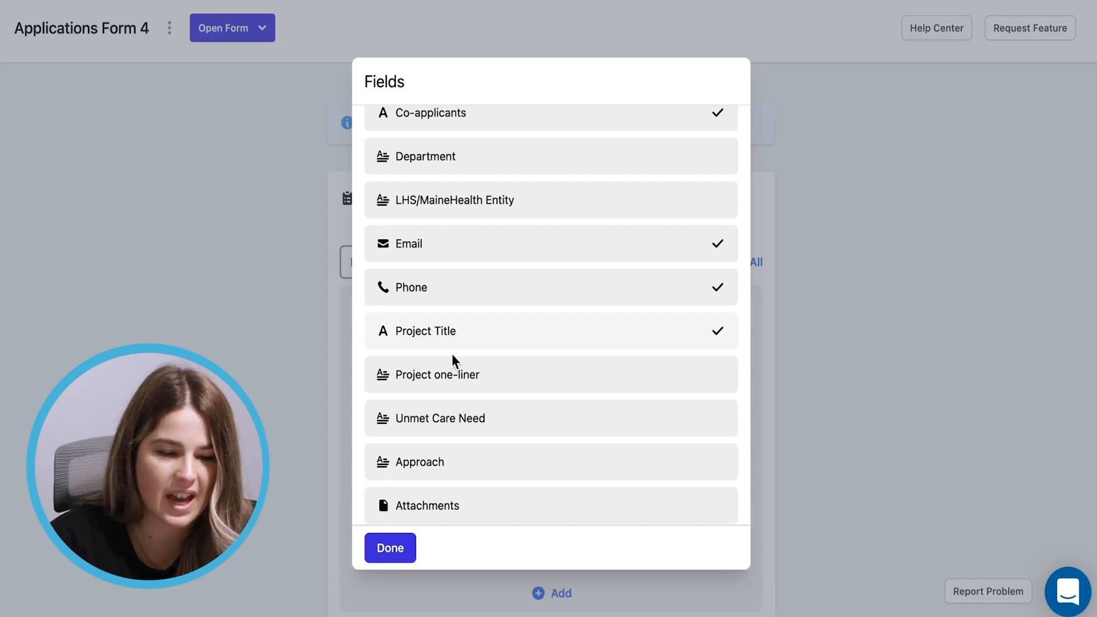
{"action": "left_click", "coordinate": [449, 378]}
{"action": "scroll", "coordinate": [452, 386], "scroll_direction": "down", "scroll_amount": 4}
{"action": "scroll", "coordinate": [451, 386], "scroll_direction": "down", "scroll_amount": 5}
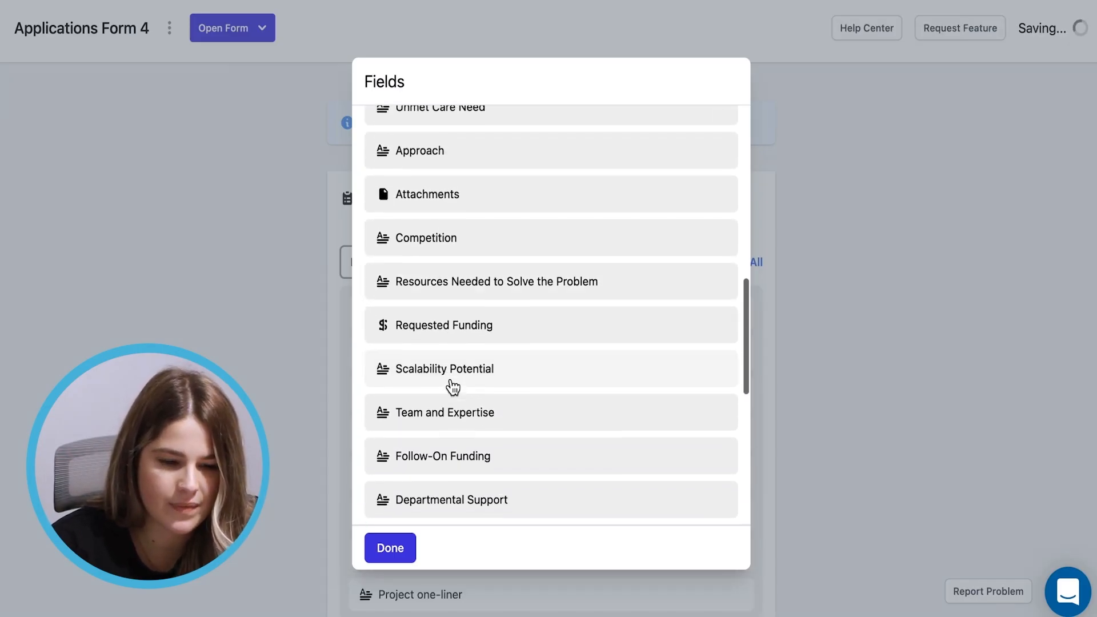
{"action": "left_click", "coordinate": [448, 385]}
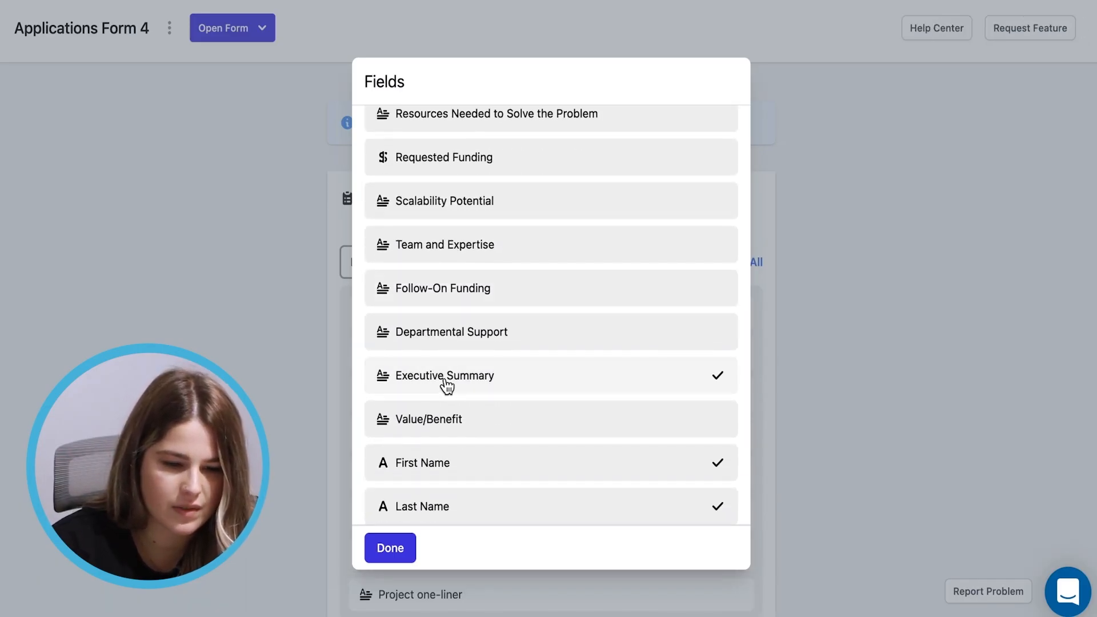
{"action": "left_click", "coordinate": [440, 420]}
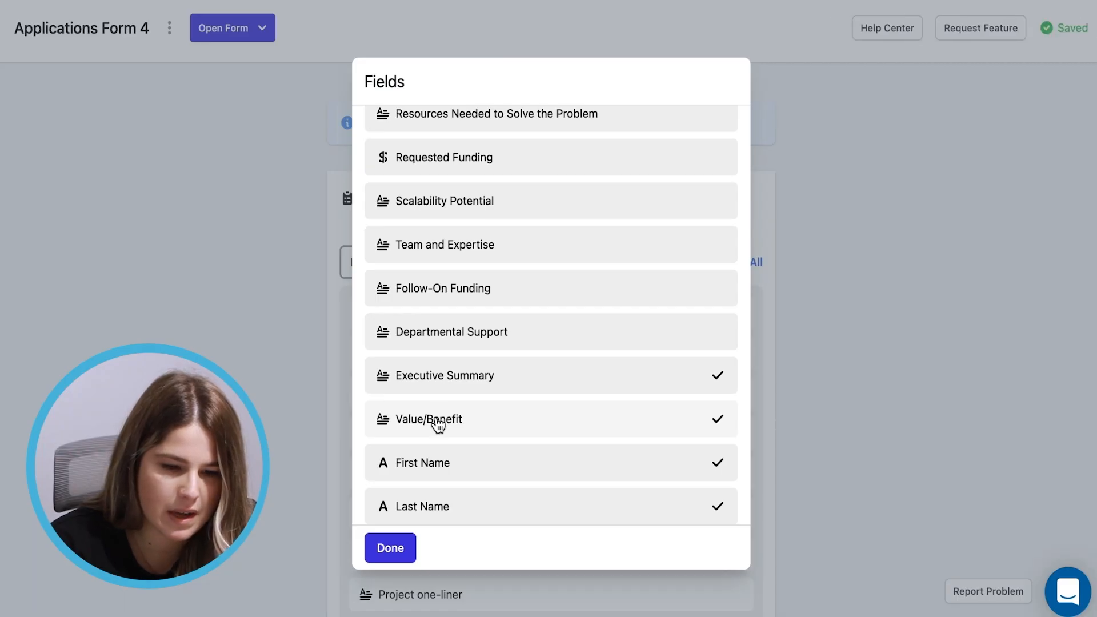
Add Approach, Financial Support, Use of Funding and Requested Funding, then finish the field selection
{"action": "scroll", "coordinate": [437, 424], "scroll_direction": "up", "scroll_amount": 1}
{"action": "scroll", "coordinate": [437, 422], "scroll_direction": "up", "scroll_amount": 5}
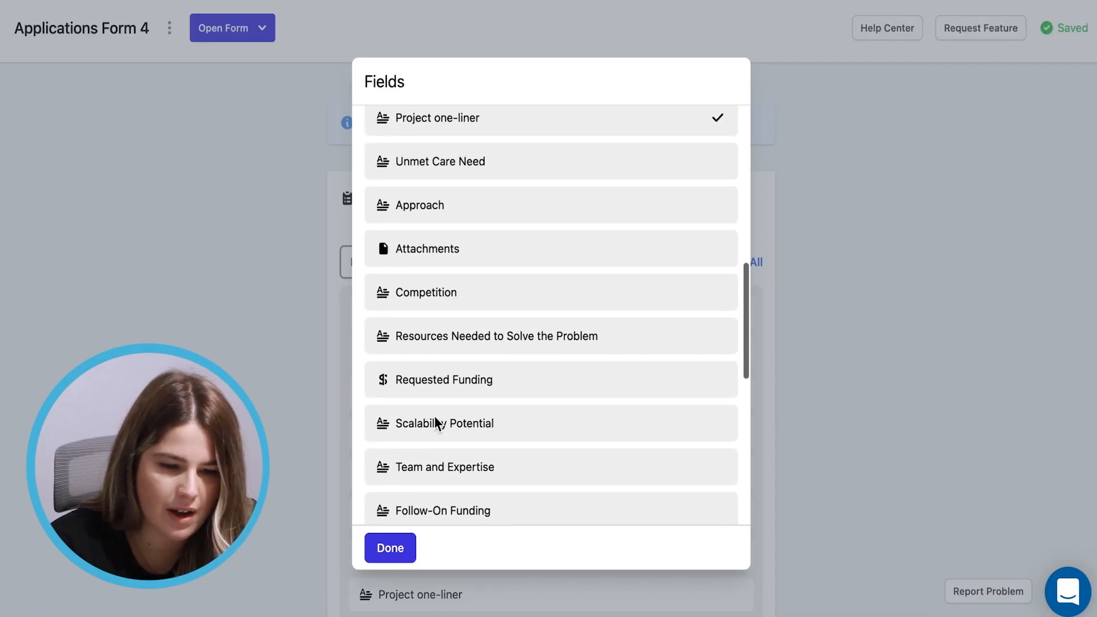
{"action": "scroll", "coordinate": [436, 421], "scroll_direction": "up", "scroll_amount": 3}
{"action": "scroll", "coordinate": [436, 420], "scroll_direction": "down", "scroll_amount": 1}
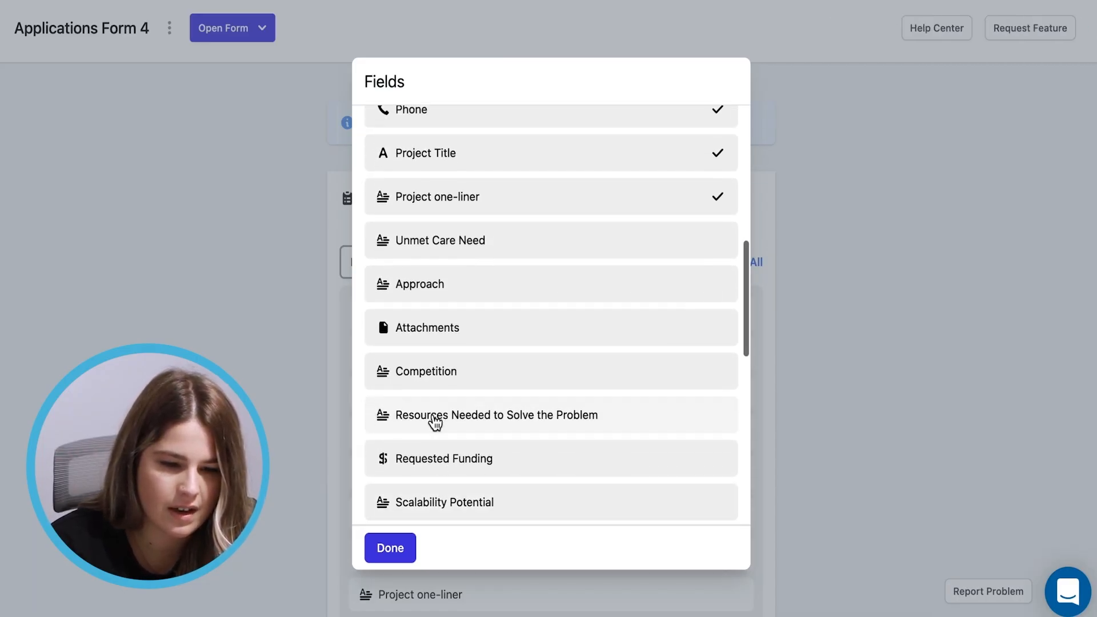
{"action": "left_click", "coordinate": [436, 286]}
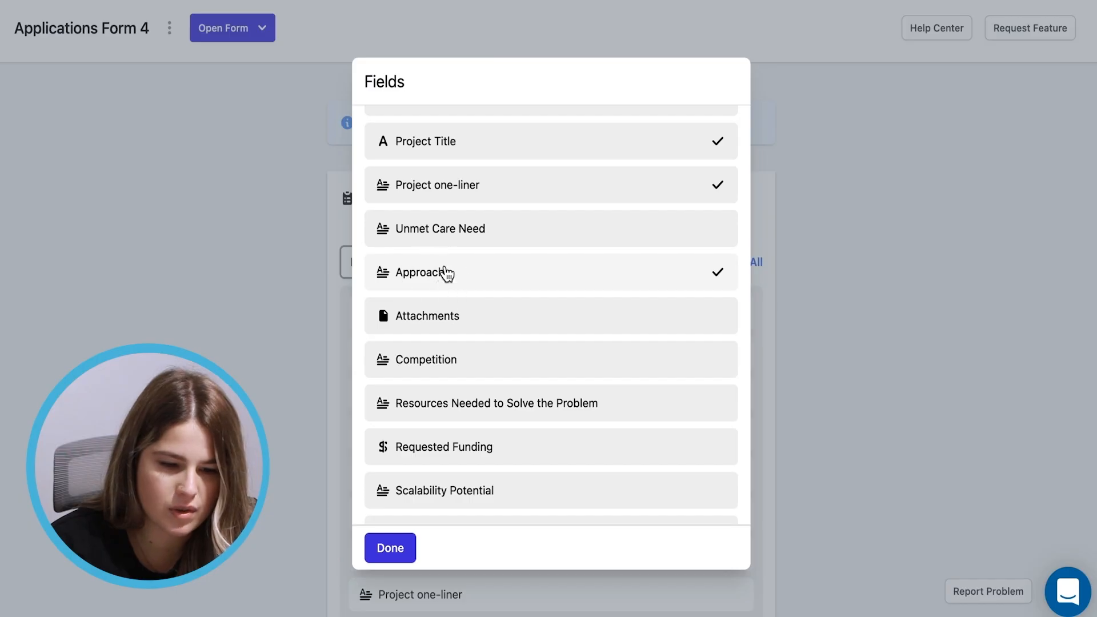
{"action": "scroll", "coordinate": [511, 377], "scroll_direction": "down", "scroll_amount": 1}
{"action": "scroll", "coordinate": [511, 377], "scroll_direction": "down", "scroll_amount": 3}
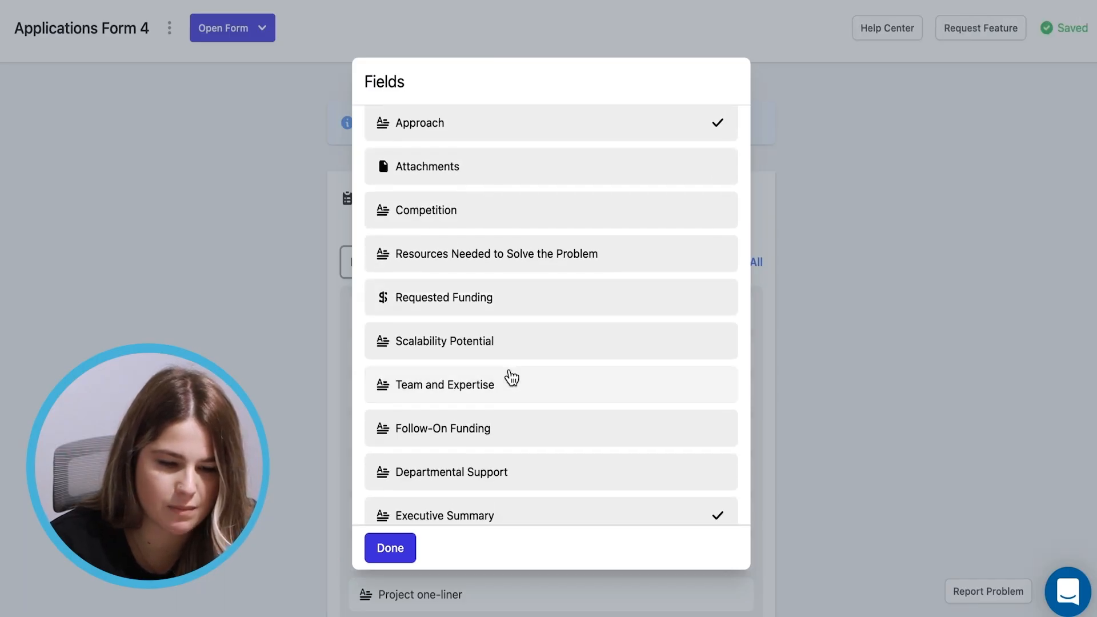
{"action": "scroll", "coordinate": [511, 376], "scroll_direction": "down", "scroll_amount": 3}
{"action": "scroll", "coordinate": [509, 372], "scroll_direction": "down", "scroll_amount": 5}
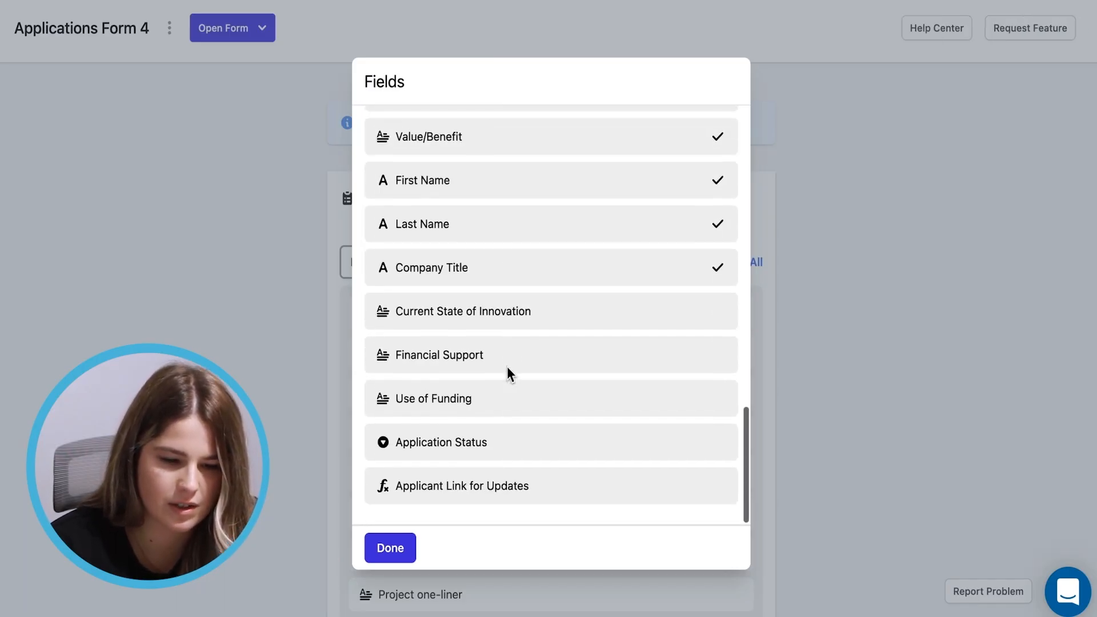
{"action": "left_click", "coordinate": [444, 368]}
{"action": "left_click", "coordinate": [432, 399]}
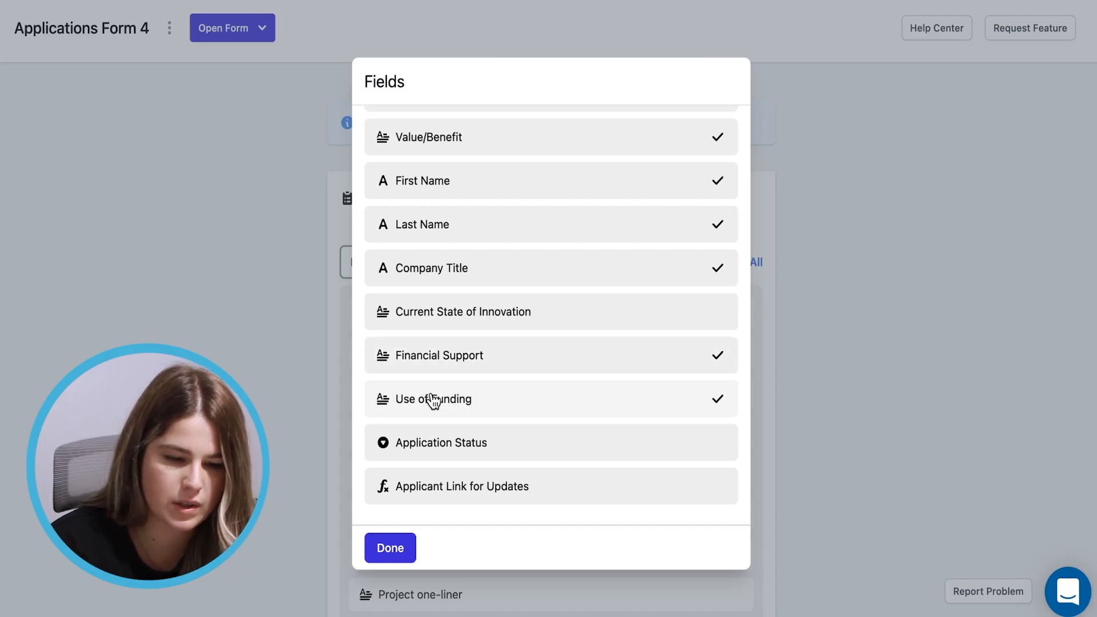
{"action": "scroll", "coordinate": [433, 400], "scroll_direction": "up", "scroll_amount": 3}
{"action": "scroll", "coordinate": [435, 399], "scroll_direction": "up", "scroll_amount": 5}
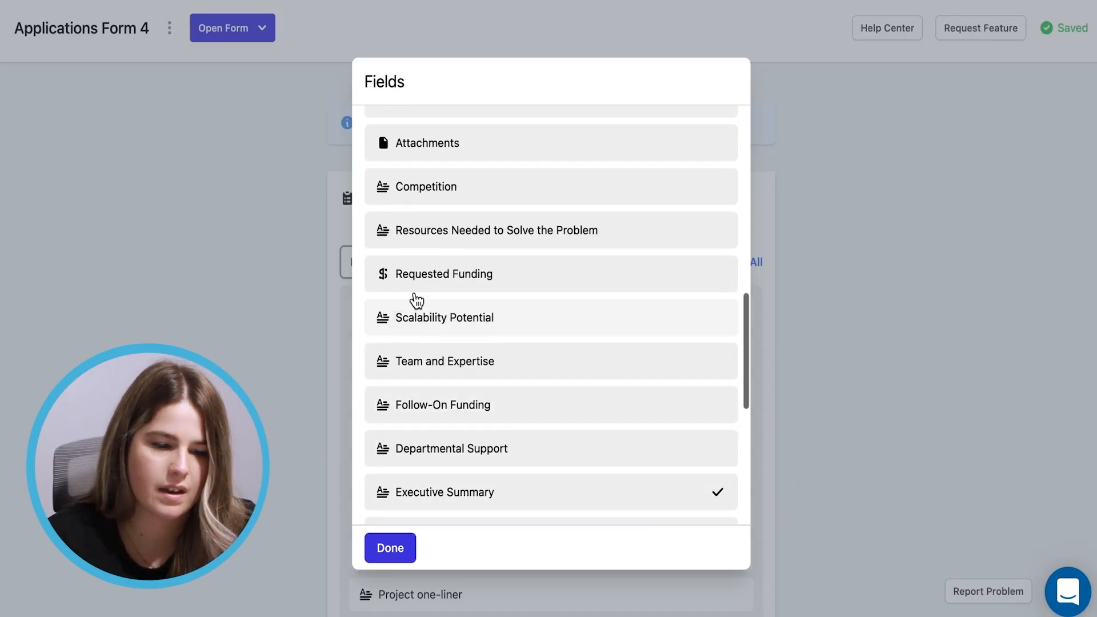
{"action": "left_click", "coordinate": [423, 291]}
{"action": "left_click", "coordinate": [402, 554]}
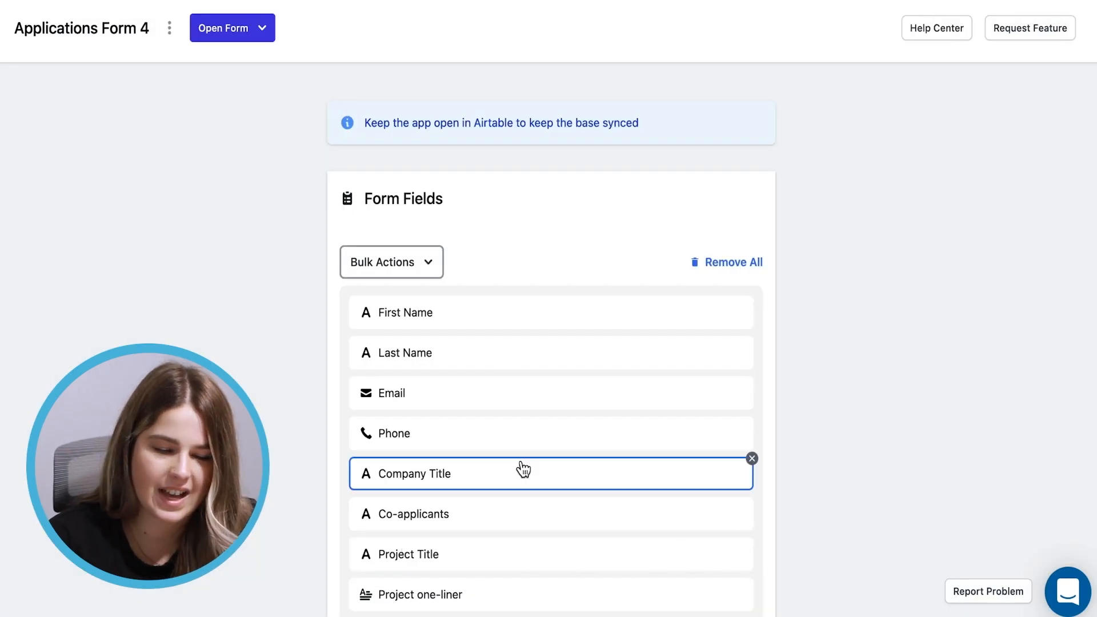
Move Requested Funding above Use of Funding in the Form Fields list
{"action": "scroll", "coordinate": [519, 468], "scroll_direction": "down", "scroll_amount": 4}
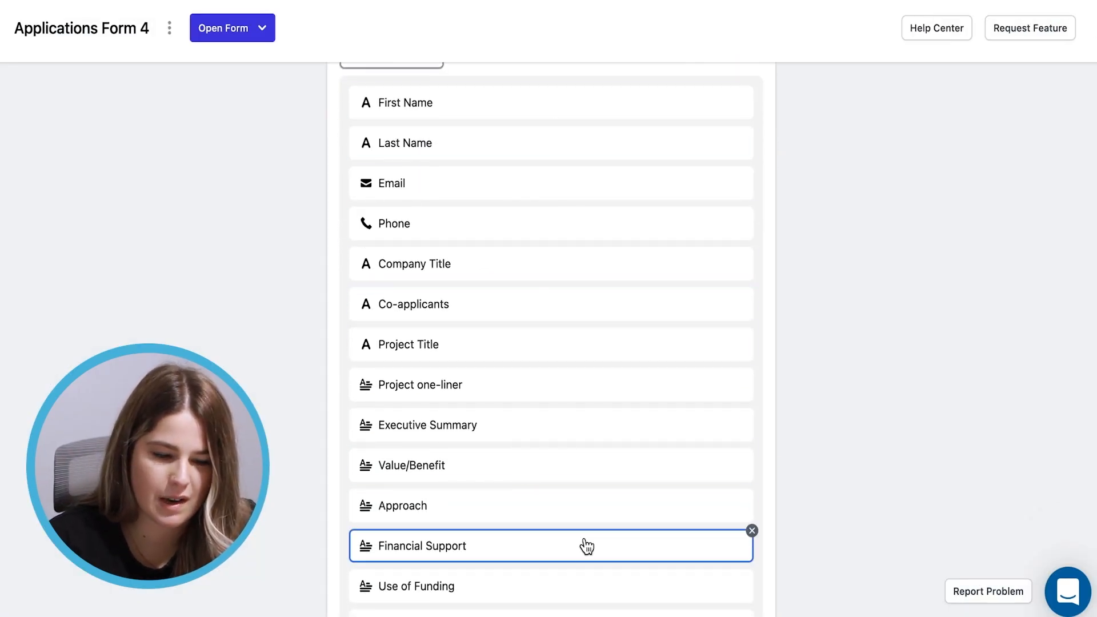
{"action": "scroll", "coordinate": [585, 543], "scroll_direction": "down", "scroll_amount": 3}
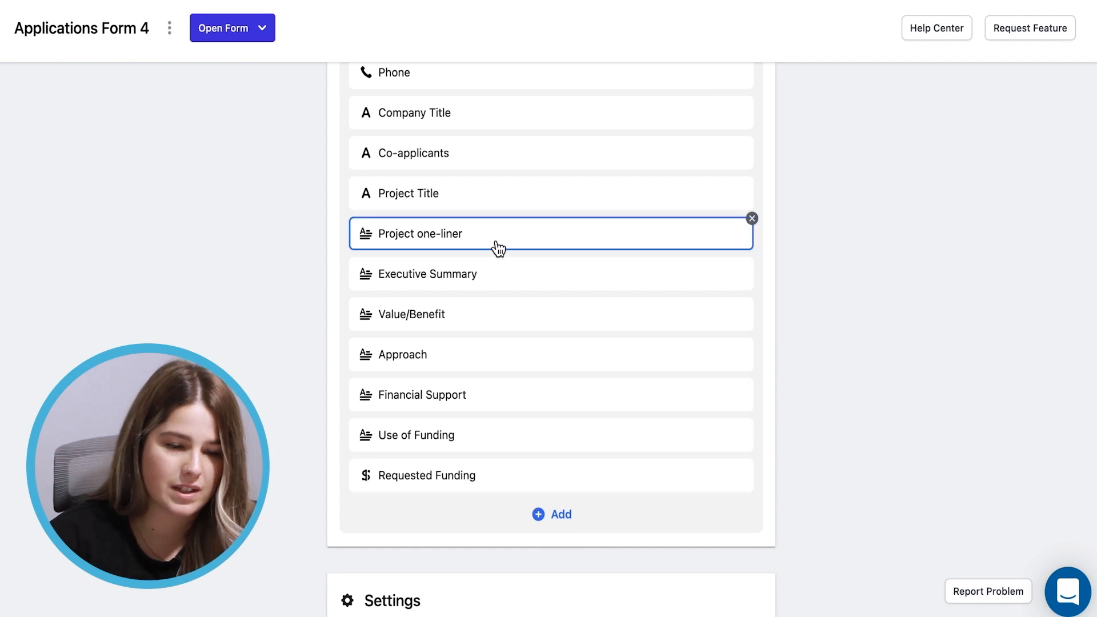
{"action": "left_click_drag", "start_coordinate": [434, 483], "coordinate": [438, 438]}
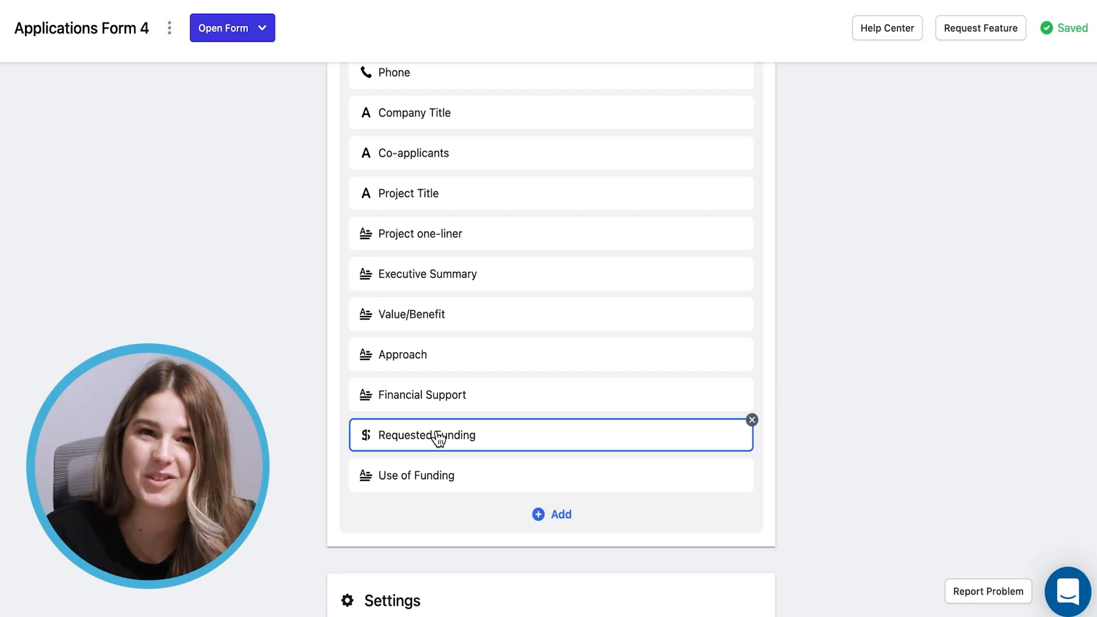
{"action": "scroll", "coordinate": [438, 438], "scroll_direction": "up", "scroll_amount": 6}
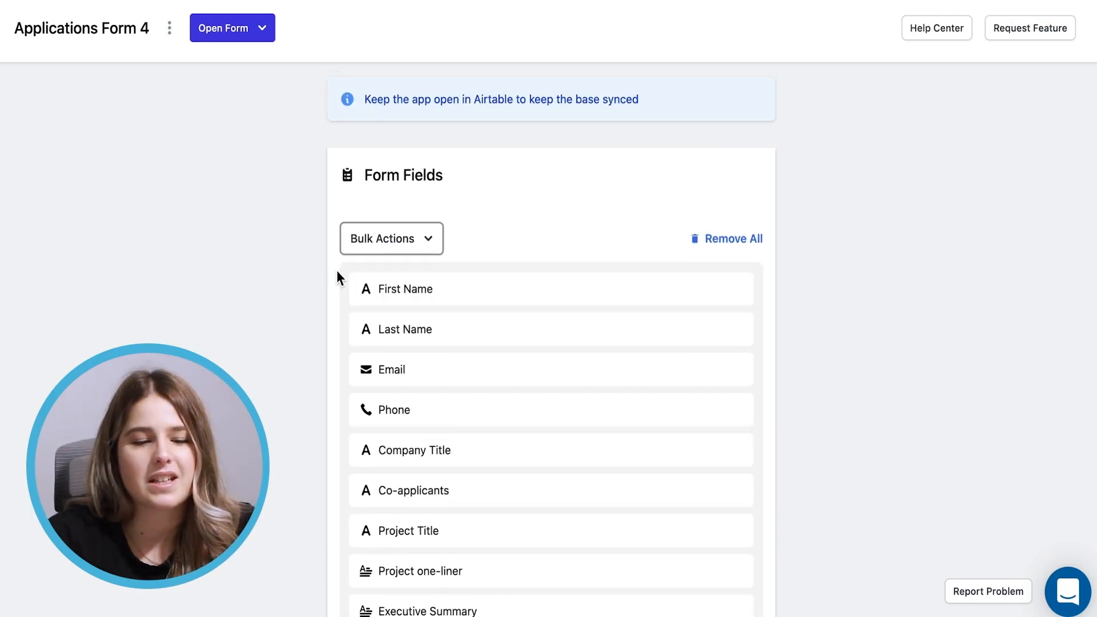
{"action": "left_click", "coordinate": [430, 303]}
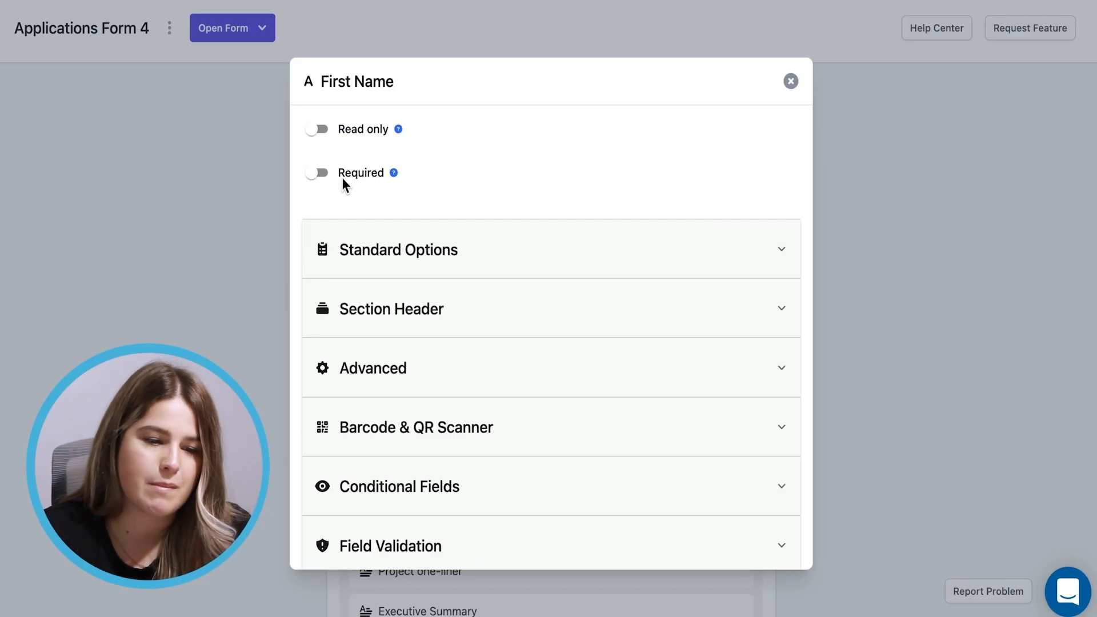
{"action": "left_click", "coordinate": [319, 173]}
{"action": "left_click", "coordinate": [321, 129]}
{"action": "scroll", "coordinate": [553, 316], "scroll_direction": "down", "scroll_amount": 2}
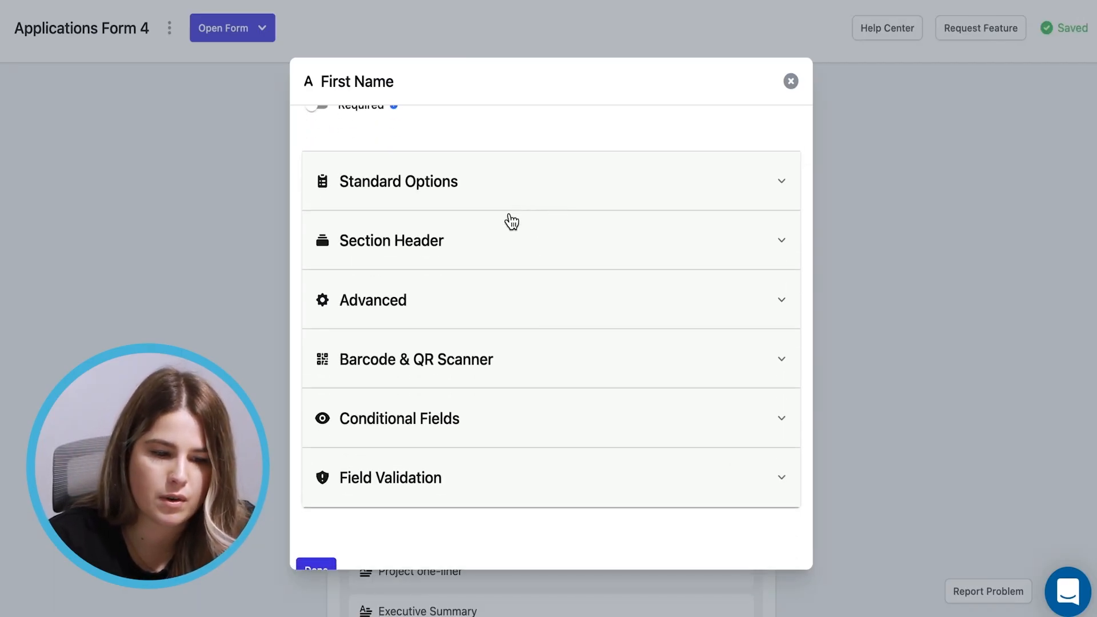
{"action": "left_click", "coordinate": [500, 250]}
{"action": "scroll", "coordinate": [503, 252], "scroll_direction": "down", "scroll_amount": 1}
{"action": "scroll", "coordinate": [503, 252], "scroll_direction": "down", "scroll_amount": 4}
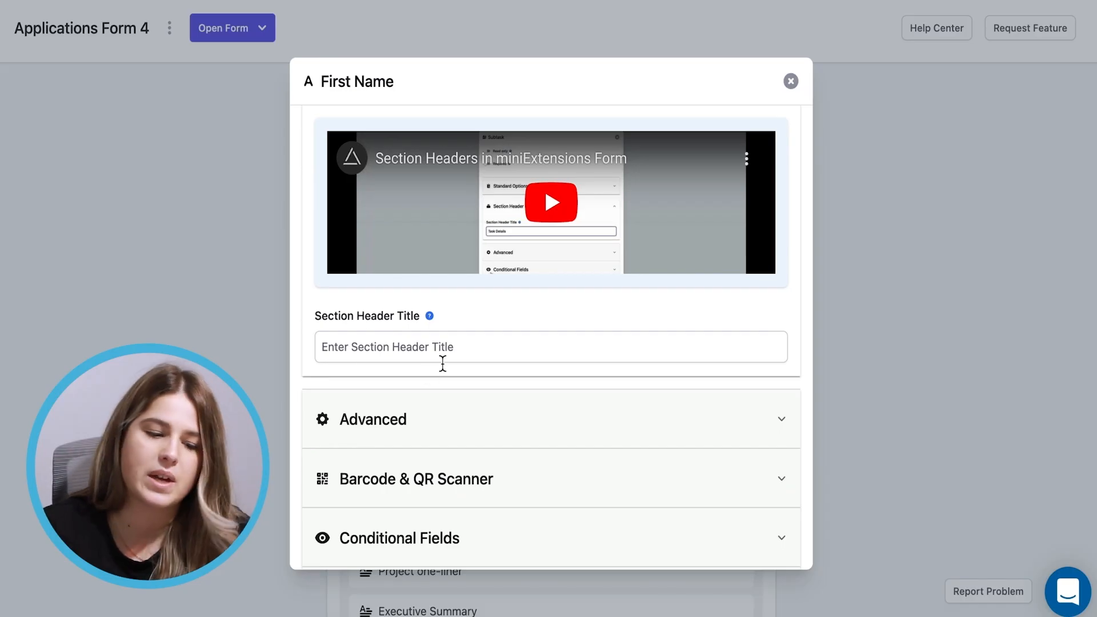
{"action": "scroll", "coordinate": [442, 364], "scroll_direction": "down", "scroll_amount": 4}
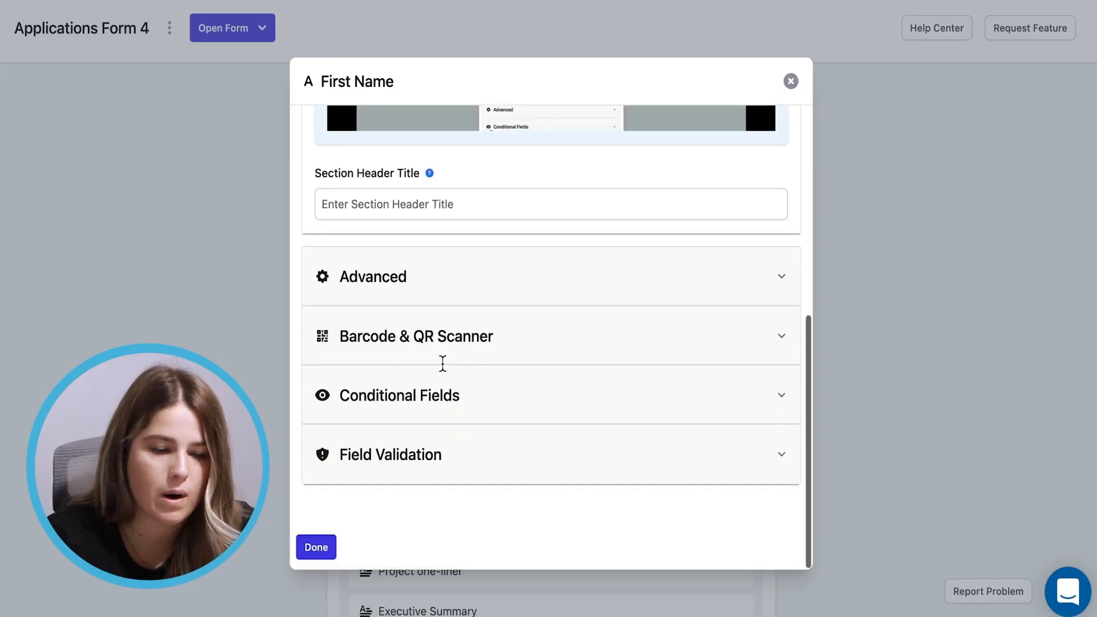
{"action": "scroll", "coordinate": [442, 366], "scroll_direction": "up", "scroll_amount": 10}
{"action": "left_click", "coordinate": [421, 264]}
{"action": "scroll", "coordinate": [421, 265], "scroll_direction": "down", "scroll_amount": 2}
{"action": "left_click", "coordinate": [343, 278]}
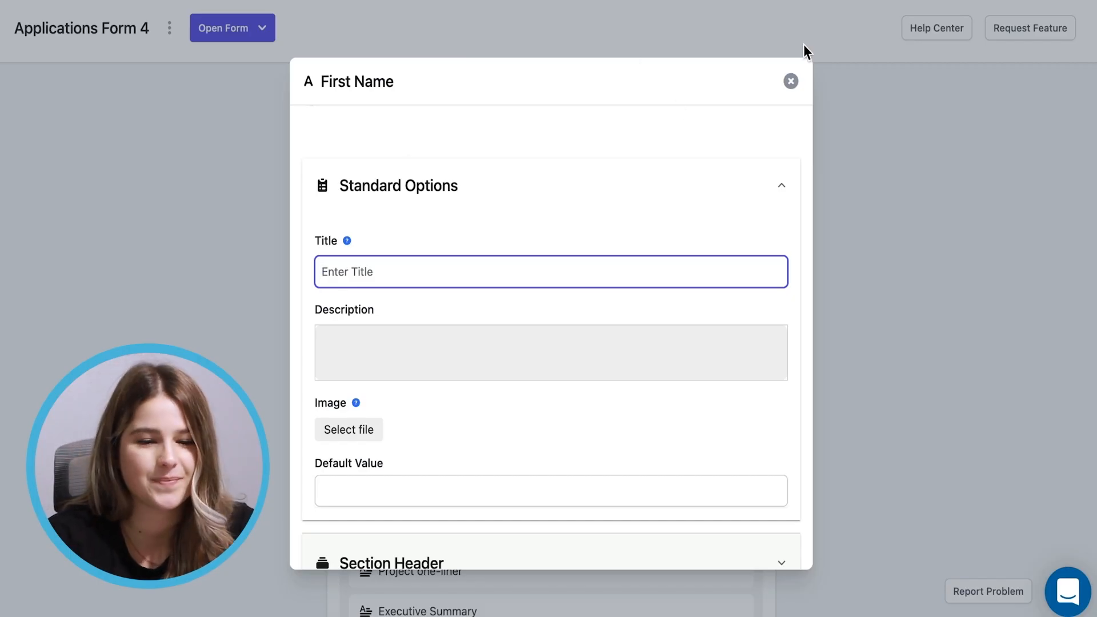
{"action": "left_click", "coordinate": [791, 81]}
{"action": "scroll", "coordinate": [734, 377], "scroll_direction": "down", "scroll_amount": 10}
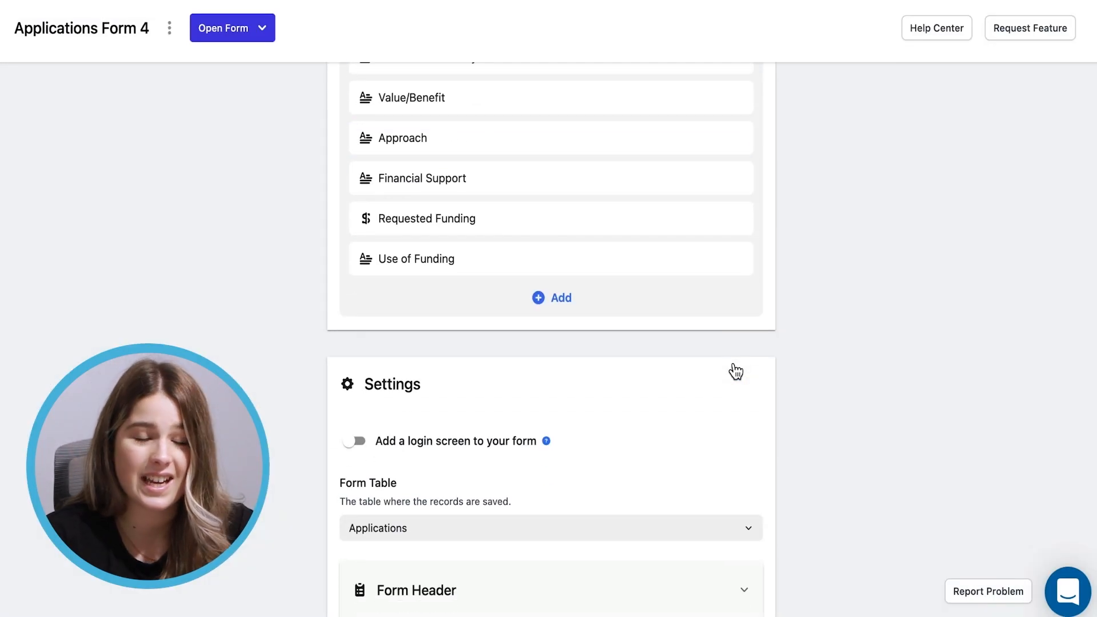
{"action": "scroll", "coordinate": [735, 372], "scroll_direction": "down", "scroll_amount": 3}
{"action": "scroll", "coordinate": [731, 365], "scroll_direction": "up", "scroll_amount": 12}
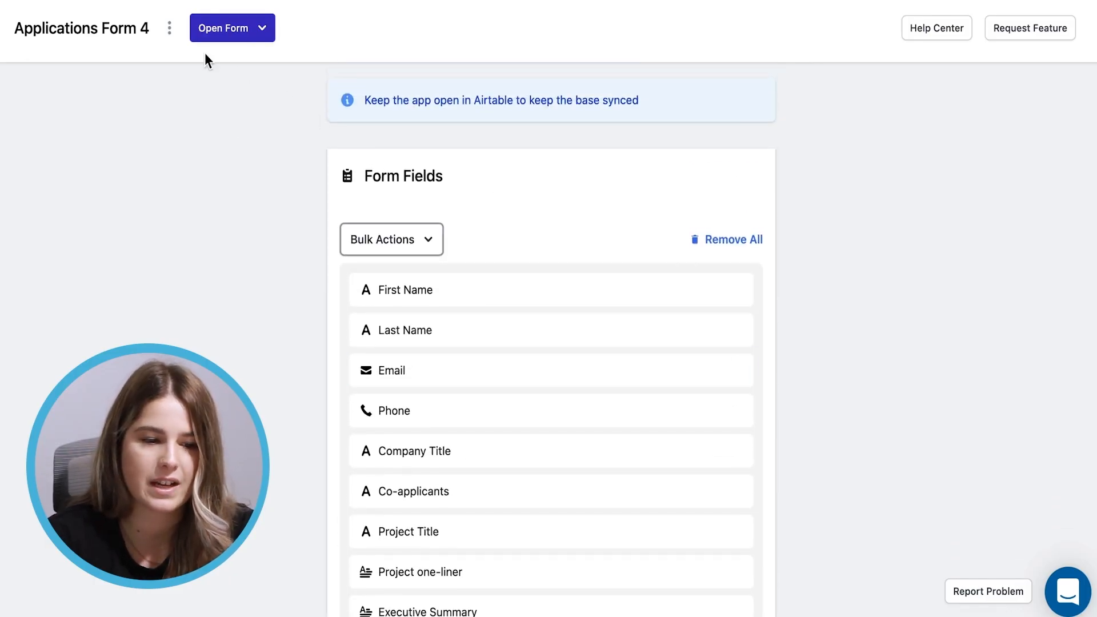
Copy the record-editing formula from Applications Form 4's Edit Records option
{"action": "left_click", "coordinate": [262, 29]}
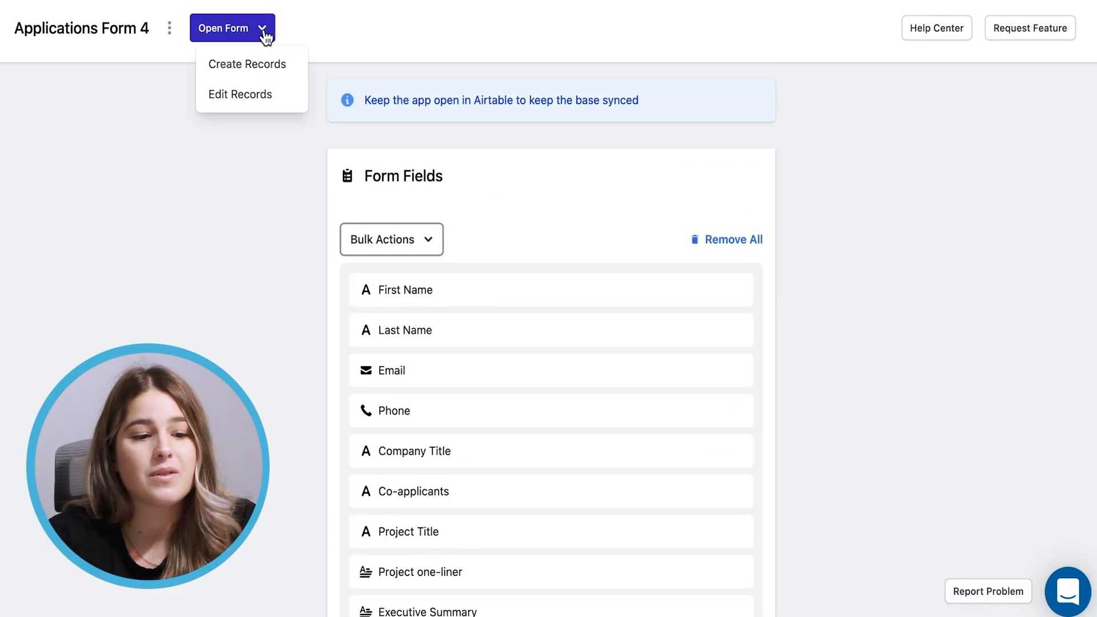
{"action": "left_click", "coordinate": [247, 94]}
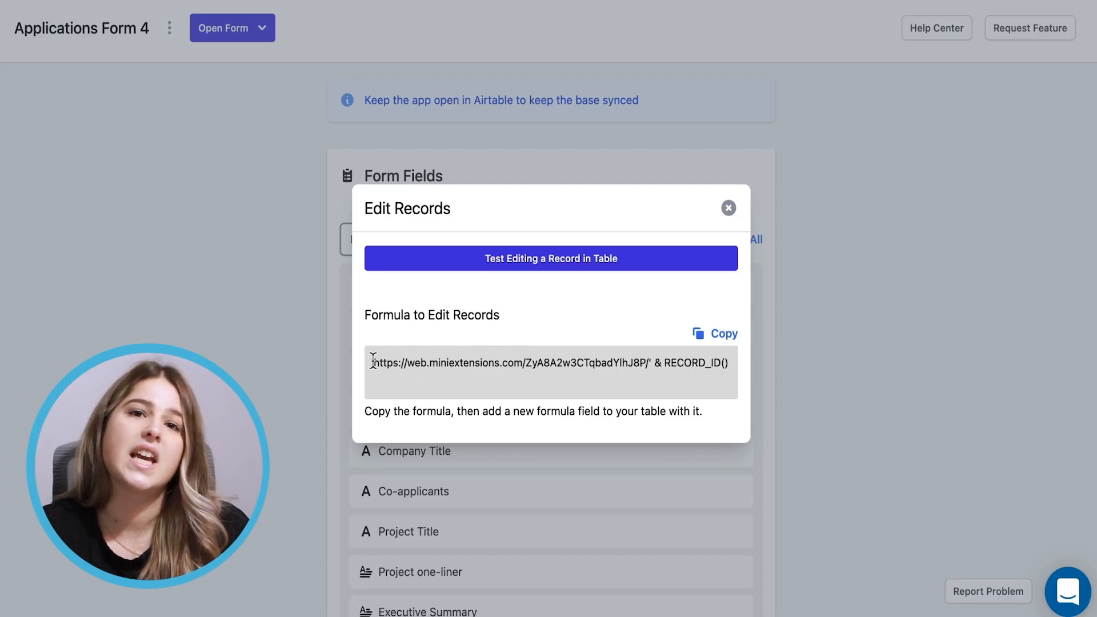
{"action": "left_click_drag", "start_coordinate": [373, 361], "coordinate": [722, 368]}
{"action": "left_click", "coordinate": [725, 336]}
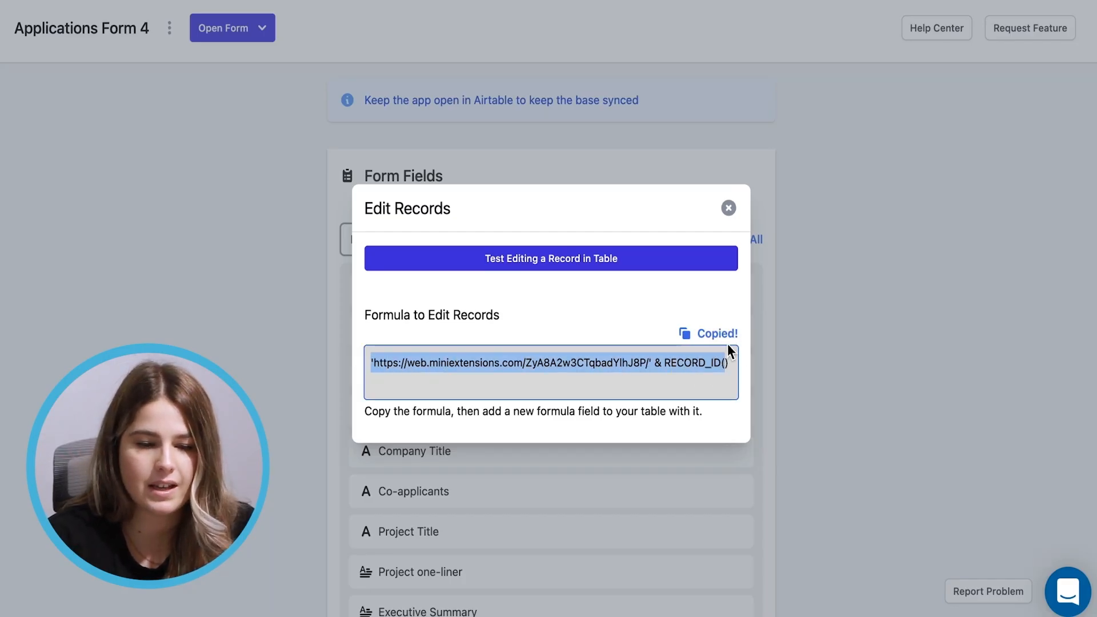
{"action": "left_click", "coordinate": [728, 343]}
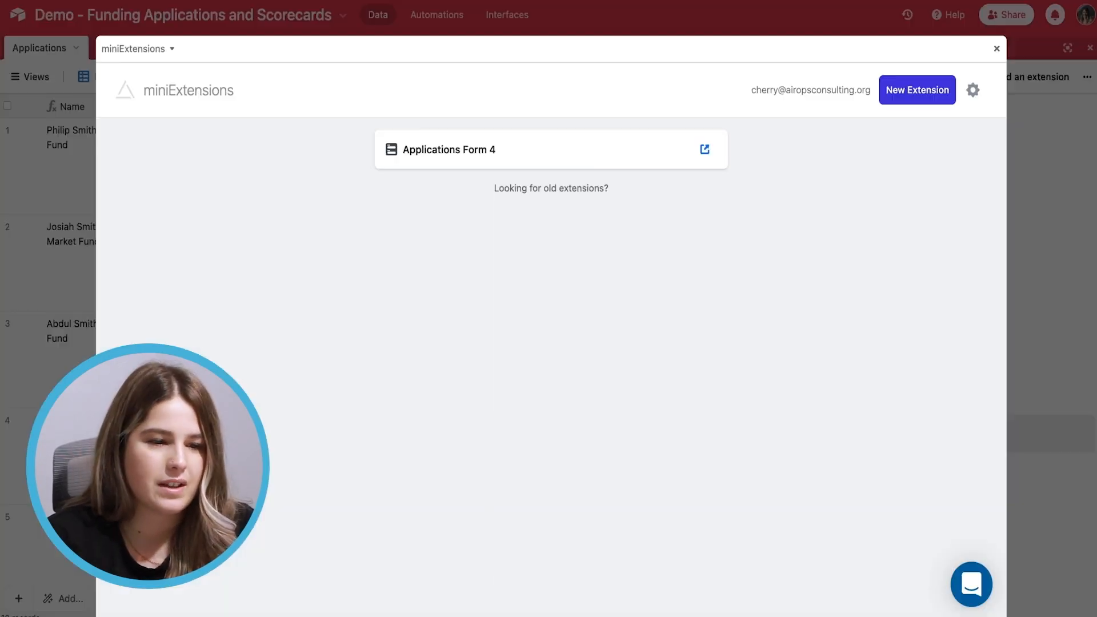
Replace the Applicant Link for Updates formula with the copied form URL & RECORD_ID() formula
{"action": "left_click", "coordinate": [995, 47]}
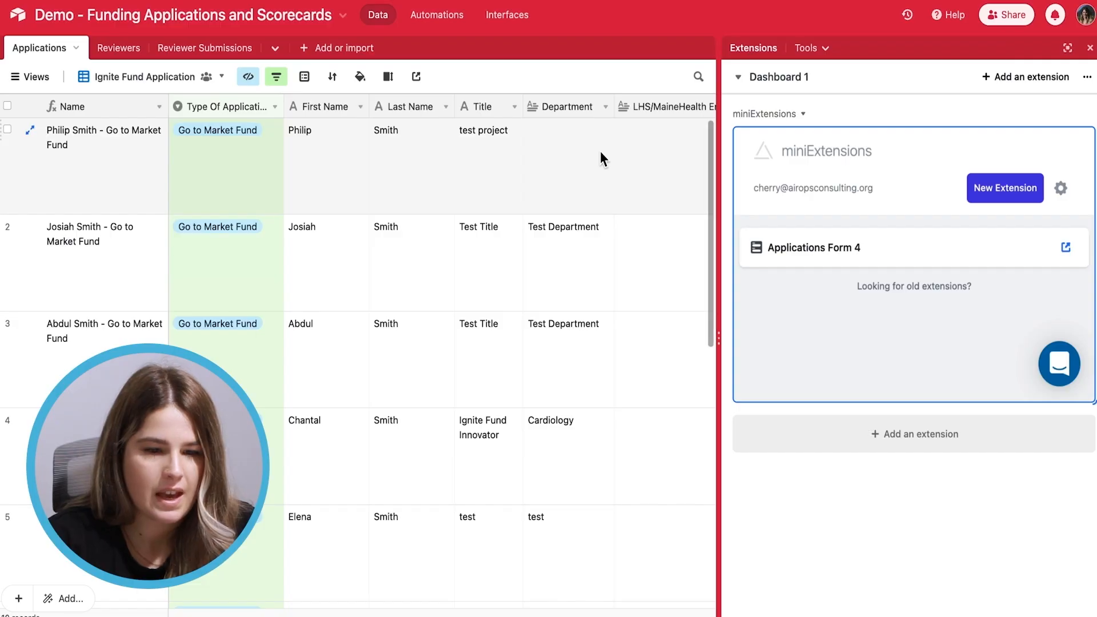
{"action": "scroll", "coordinate": [600, 151], "scroll_direction": "right", "scroll_amount": 15}
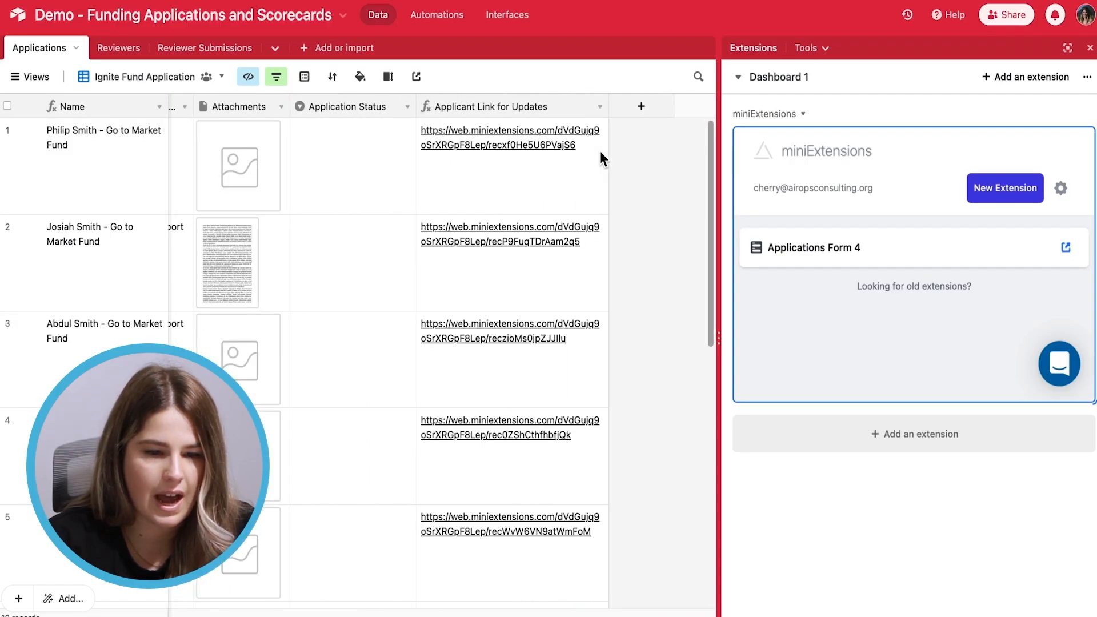
{"action": "right_click", "coordinate": [506, 105]}
{"action": "left_click", "coordinate": [481, 146]}
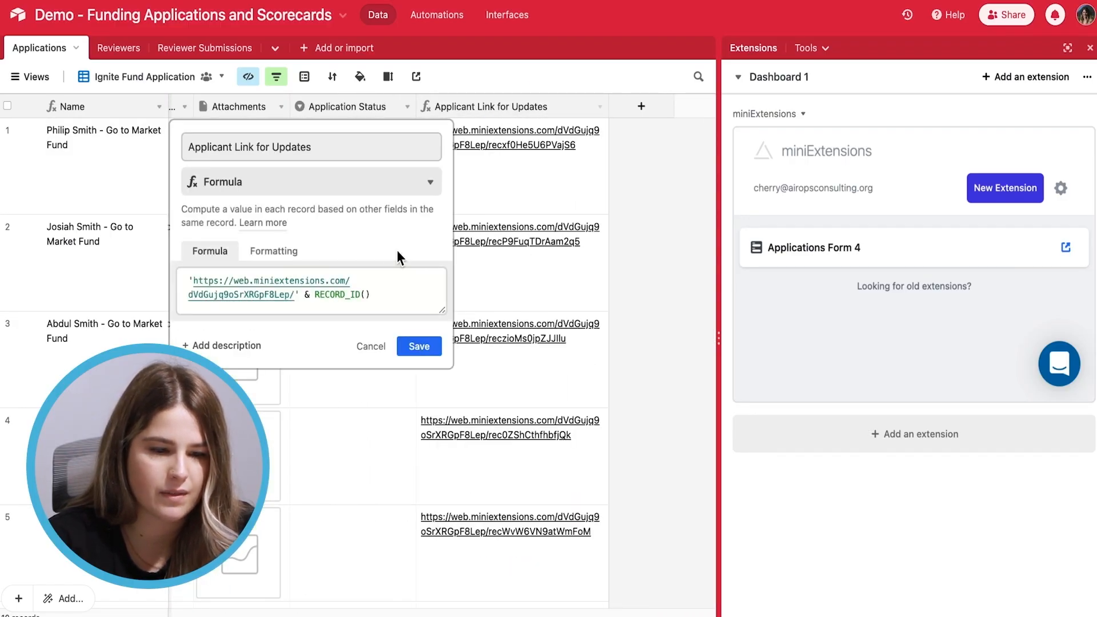
{"action": "left_click", "coordinate": [390, 301]}
{"action": "key", "text": "ctrl+a"}
{"action": "key", "text": "BackSpace"}
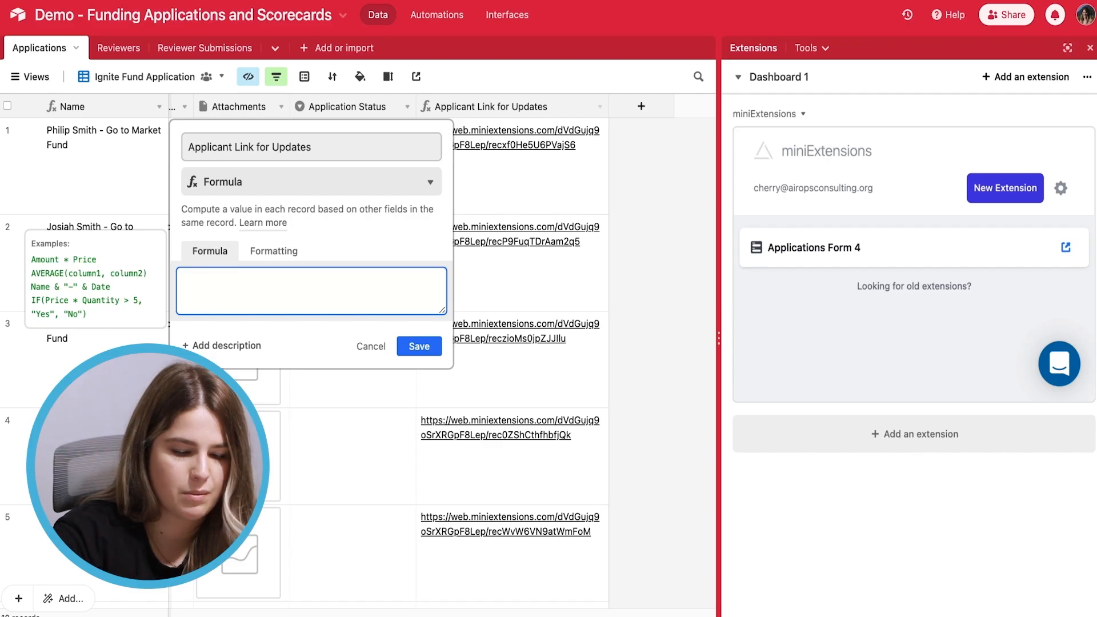
{"action": "key", "text": "ctrl+v"}
{"action": "left_click", "coordinate": [428, 347]}
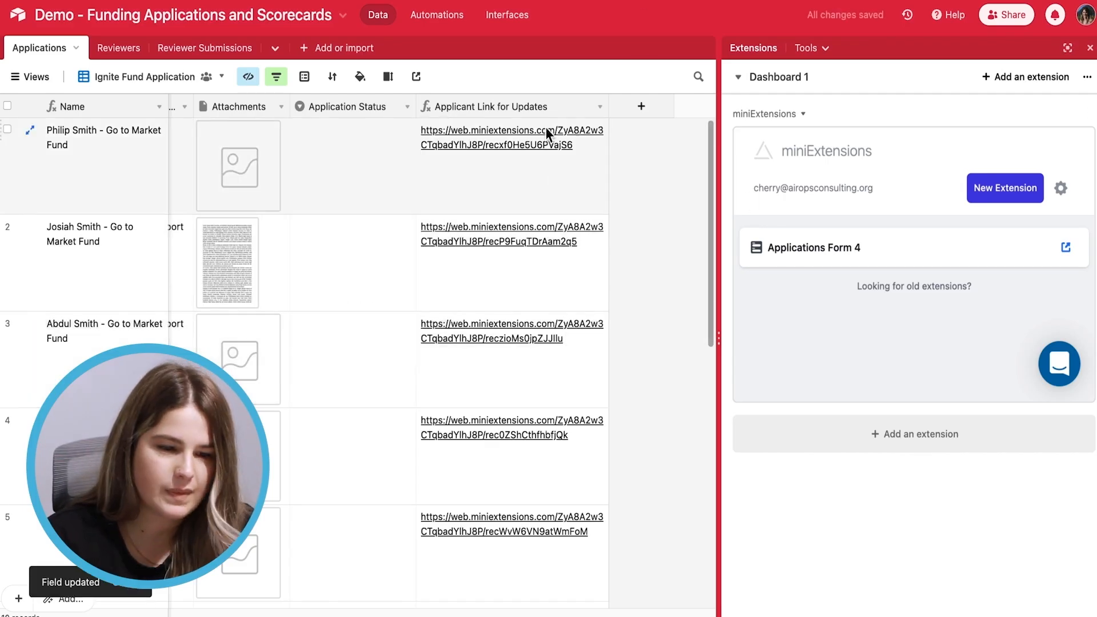
Open row 3's Applicant Link for Updates to load its prefilled form
{"action": "left_click", "coordinate": [1089, 48]}
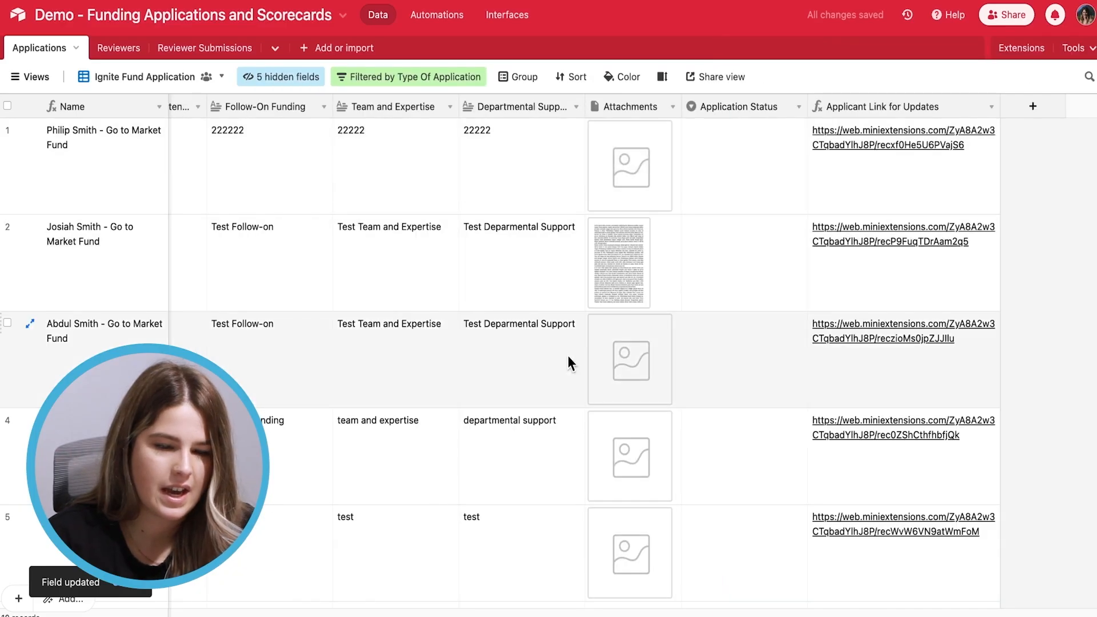
{"action": "scroll", "coordinate": [571, 349], "scroll_direction": "down", "scroll_amount": 1}
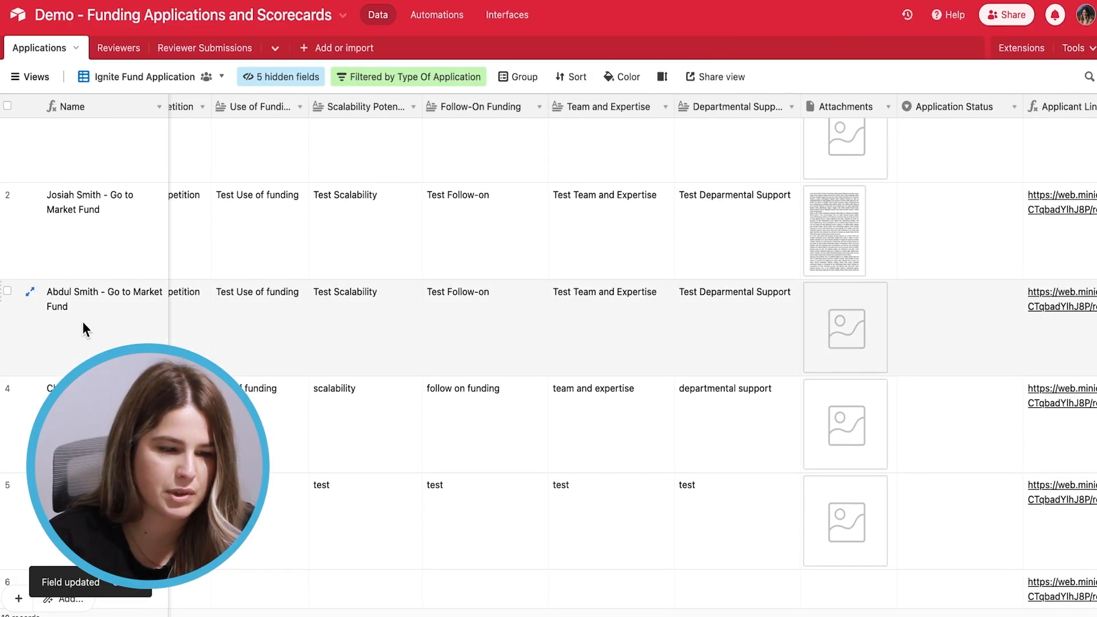
{"action": "scroll", "coordinate": [372, 355], "scroll_direction": "right", "scroll_amount": 4}
{"action": "scroll", "coordinate": [372, 356], "scroll_direction": "down", "scroll_amount": 1}
{"action": "left_click", "coordinate": [841, 273]}
{"action": "left_click", "coordinate": [841, 266]}
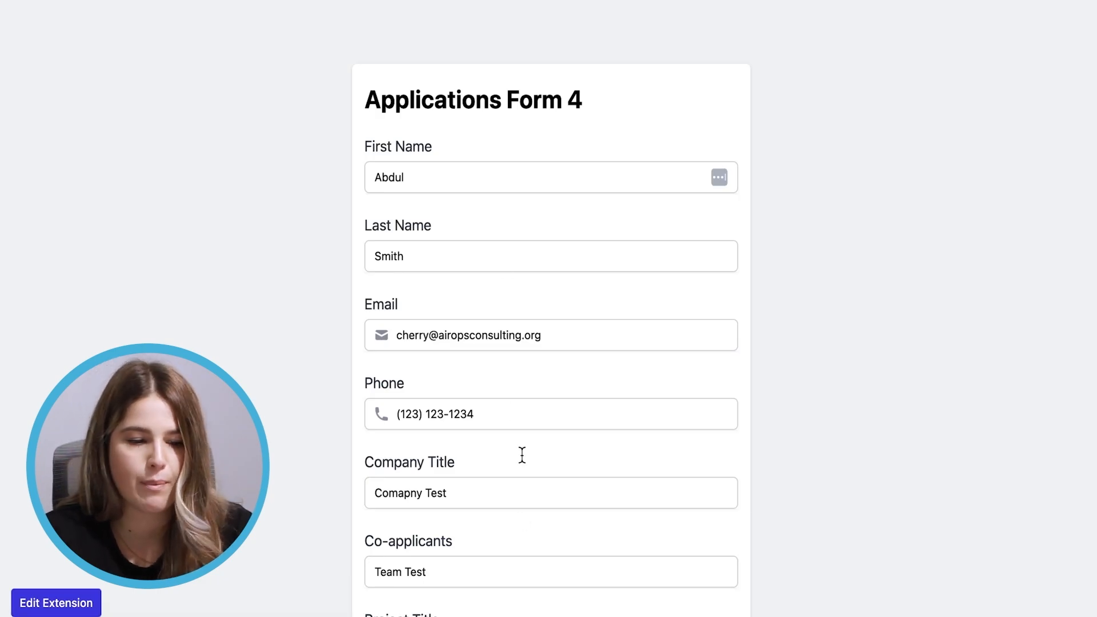
Enter 'Finacial Support Test' as the Financial Support answer
{"action": "scroll", "coordinate": [610, 454], "scroll_direction": "down", "scroll_amount": 3}
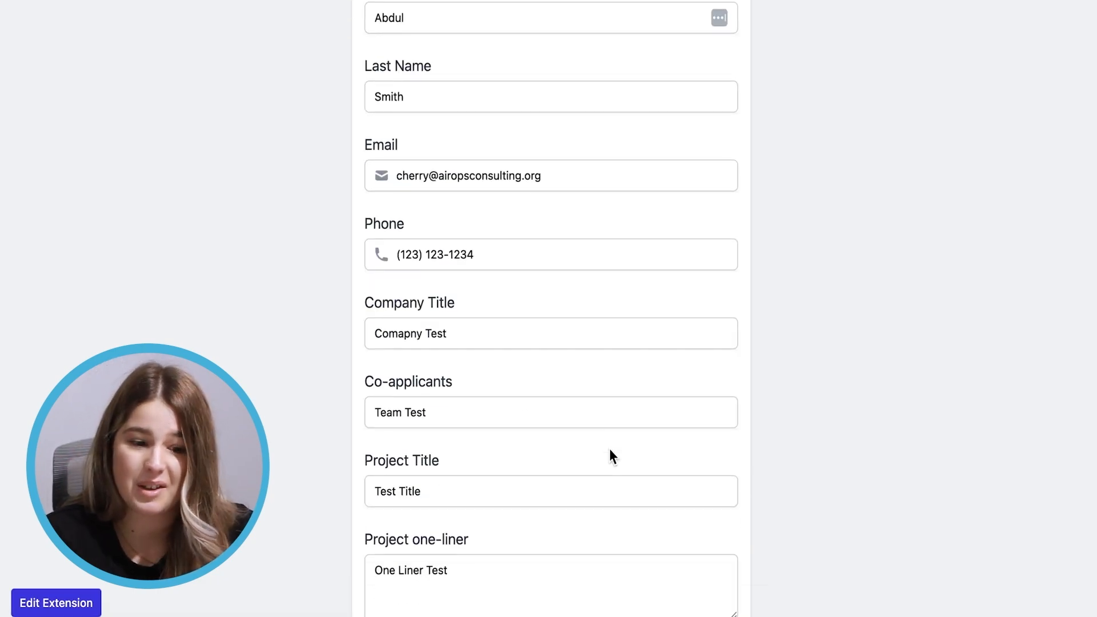
{"action": "scroll", "coordinate": [609, 449], "scroll_direction": "down", "scroll_amount": 2}
{"action": "scroll", "coordinate": [610, 450], "scroll_direction": "down", "scroll_amount": 5}
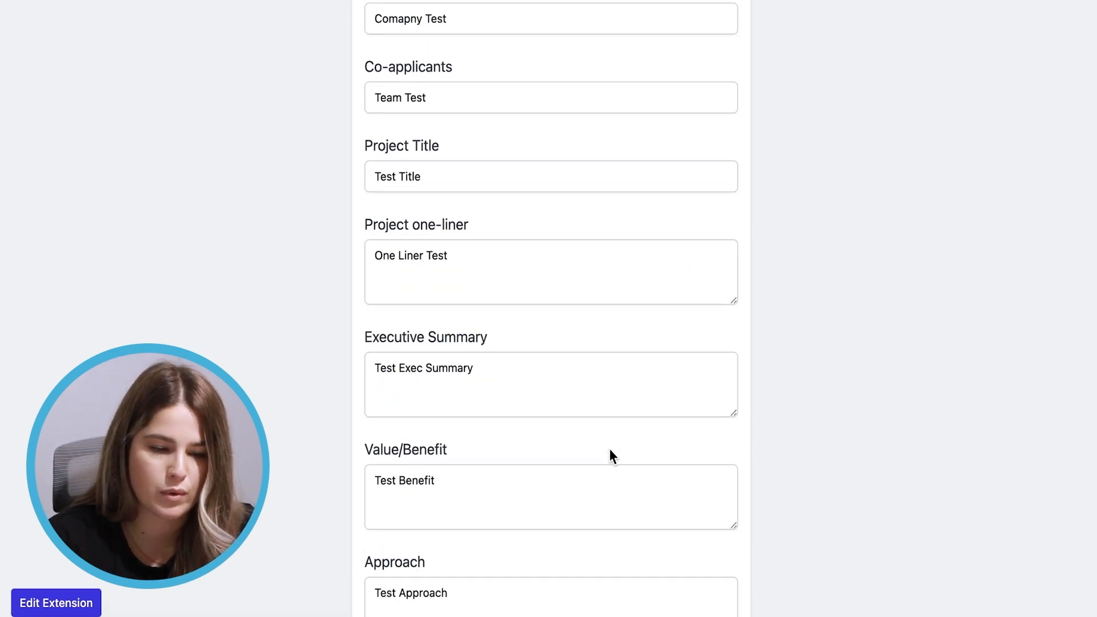
{"action": "scroll", "coordinate": [514, 449], "scroll_direction": "down", "scroll_amount": 4}
{"action": "scroll", "coordinate": [503, 450], "scroll_direction": "down", "scroll_amount": 3}
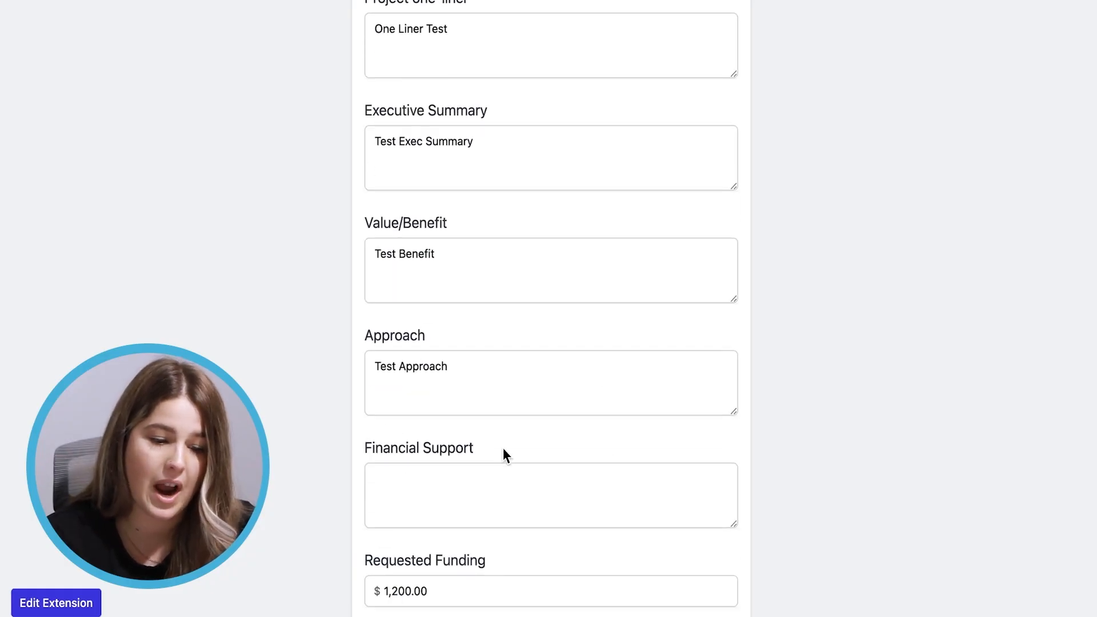
{"action": "left_click", "coordinate": [389, 374]}
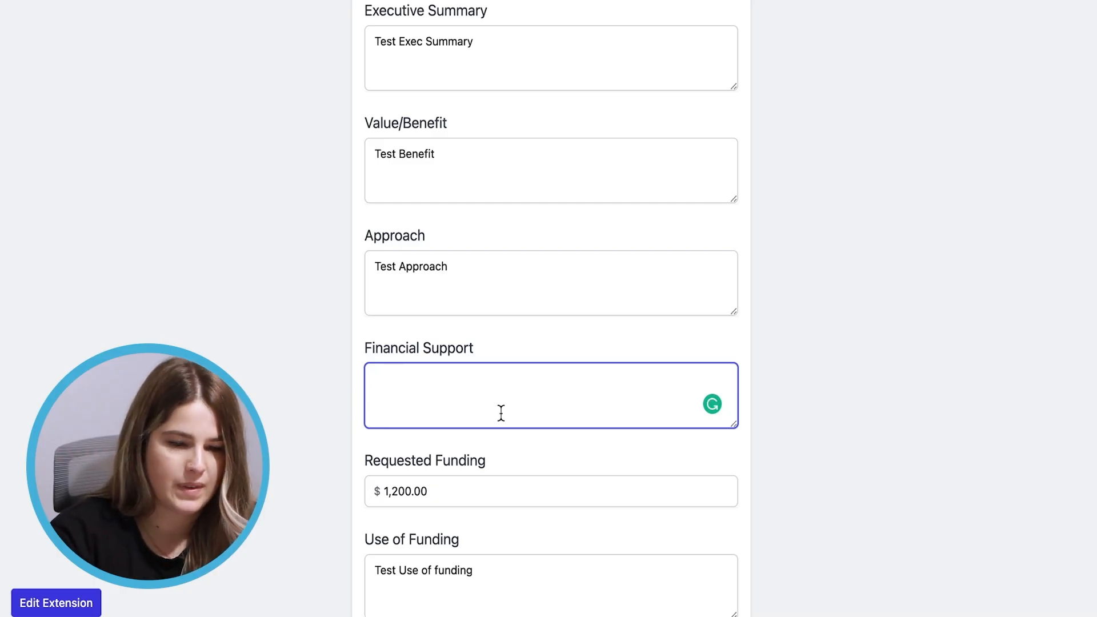
{"action": "type", "text": "F"}
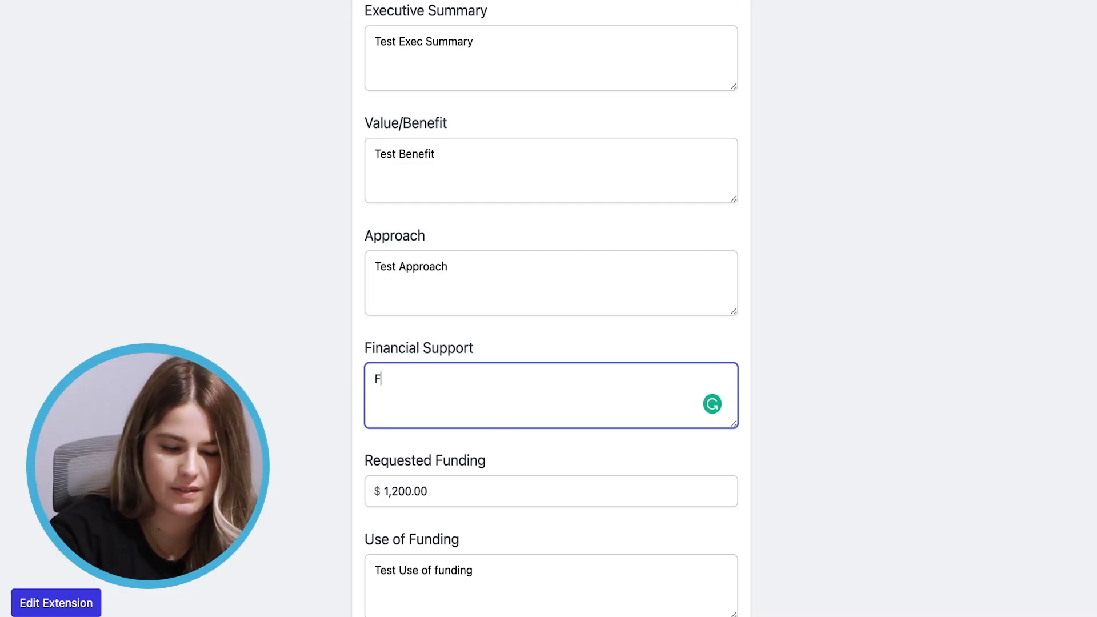
{"action": "type", "text": "inacial Support Test"}
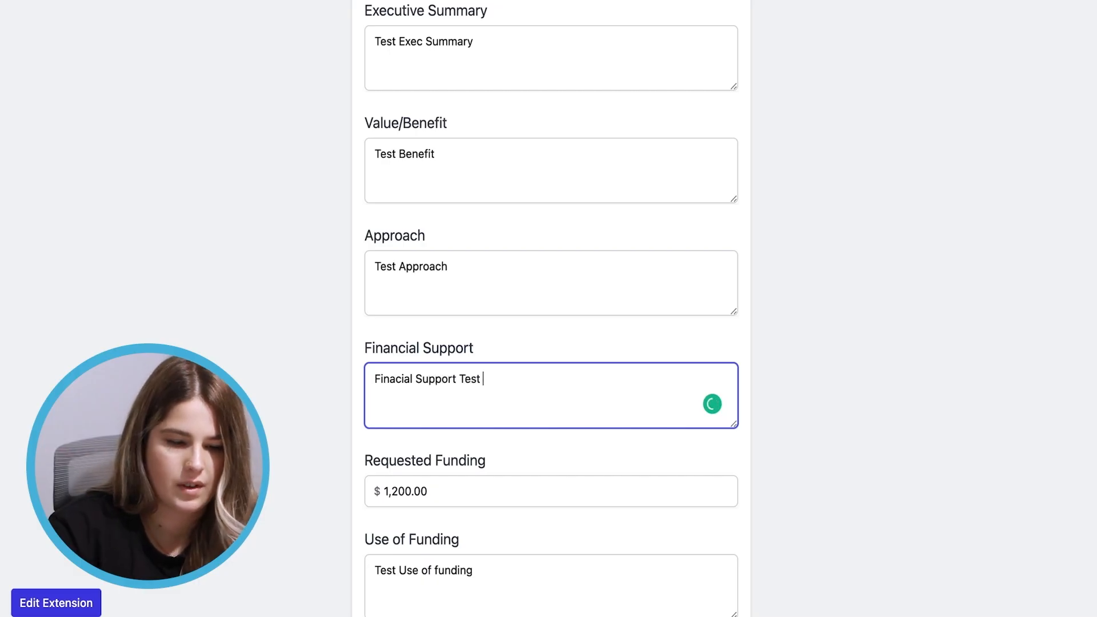
Change Requested Funding from 1200.00 to 2500
{"action": "left_click", "coordinate": [472, 489]}
{"action": "left_click_drag", "start_coordinate": [473, 489], "coordinate": [359, 489]}
{"action": "key", "text": "BackSpace"}
{"action": "type", "text": "2500"}
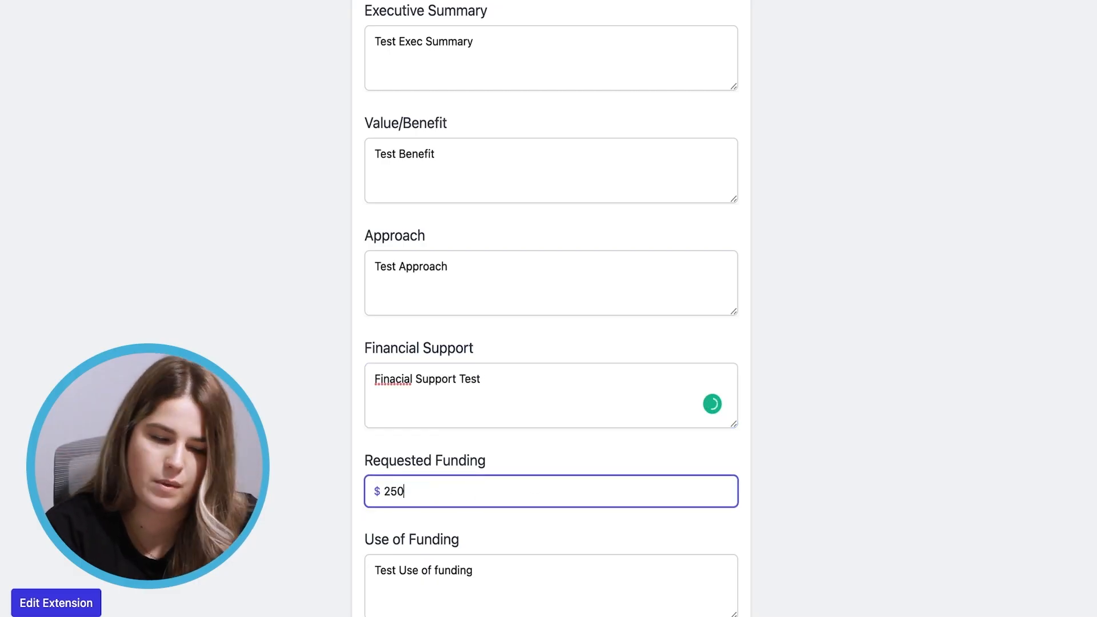
Correct the 'Finacial' typo to 'Financial' and save the application
{"action": "right_click", "coordinate": [399, 370]}
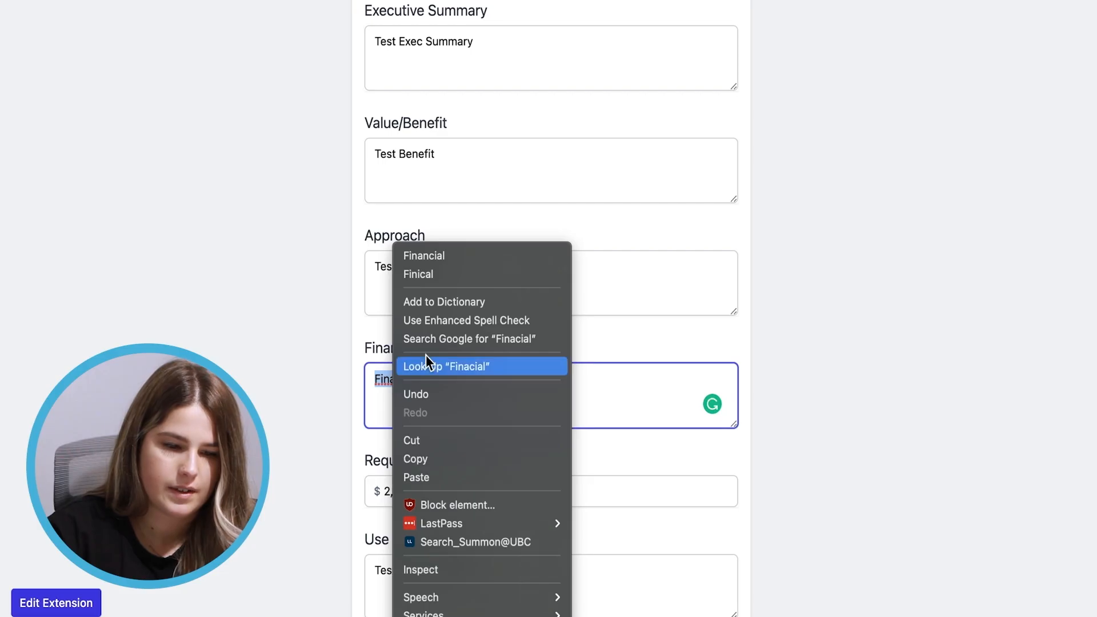
{"action": "left_click", "coordinate": [431, 251]}
{"action": "scroll", "coordinate": [623, 466], "scroll_direction": "down", "scroll_amount": 3}
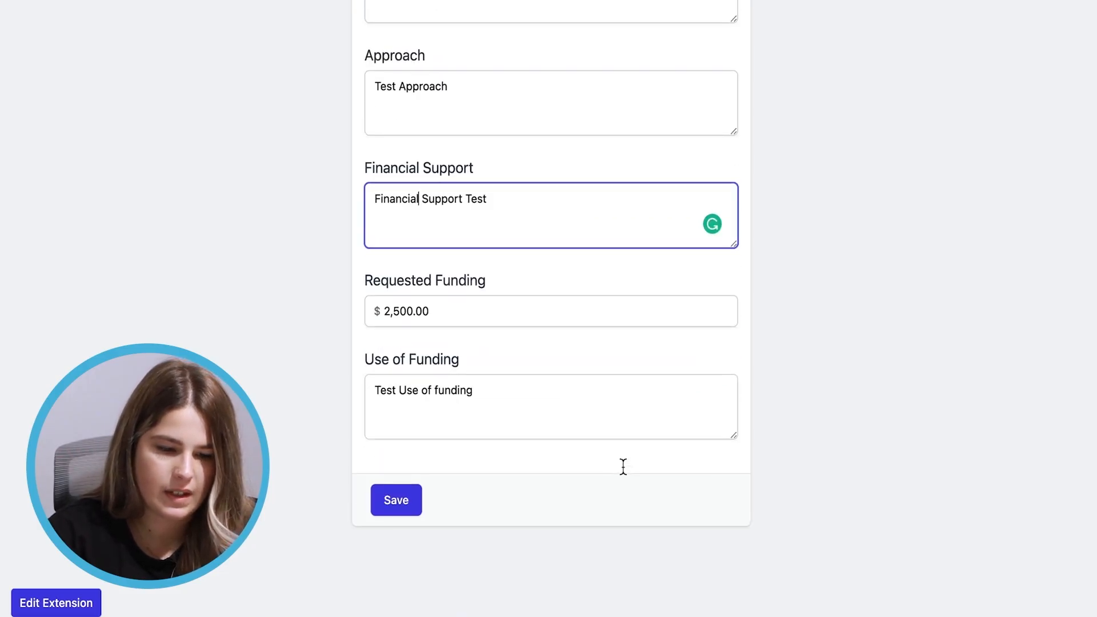
{"action": "left_click", "coordinate": [406, 505]}
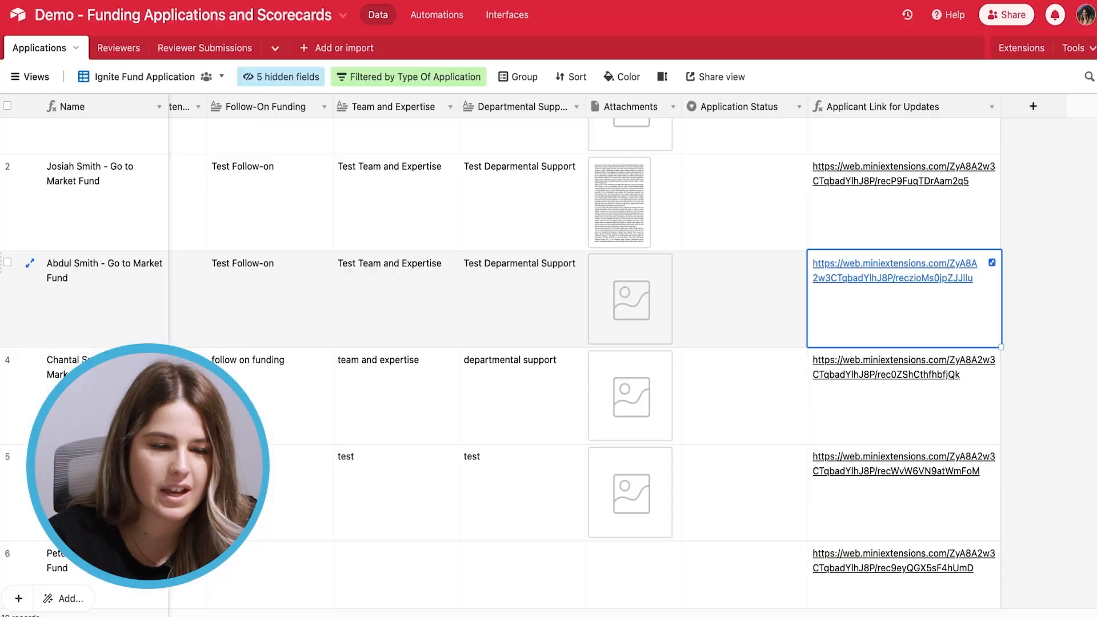
Unhide the Financial Support field to reveal row 3's answer, then go to the Reviewers table
{"action": "scroll", "coordinate": [441, 283], "scroll_direction": "left", "scroll_amount": 5}
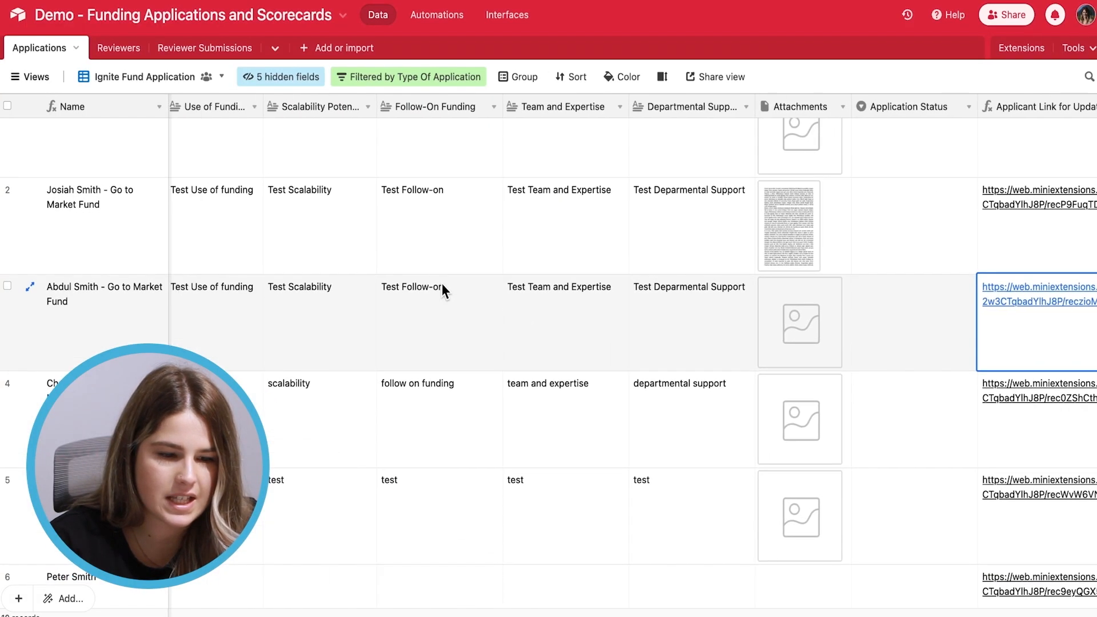
{"action": "scroll", "coordinate": [441, 284], "scroll_direction": "up", "scroll_amount": 2}
{"action": "key", "text": "ctrl+f"}
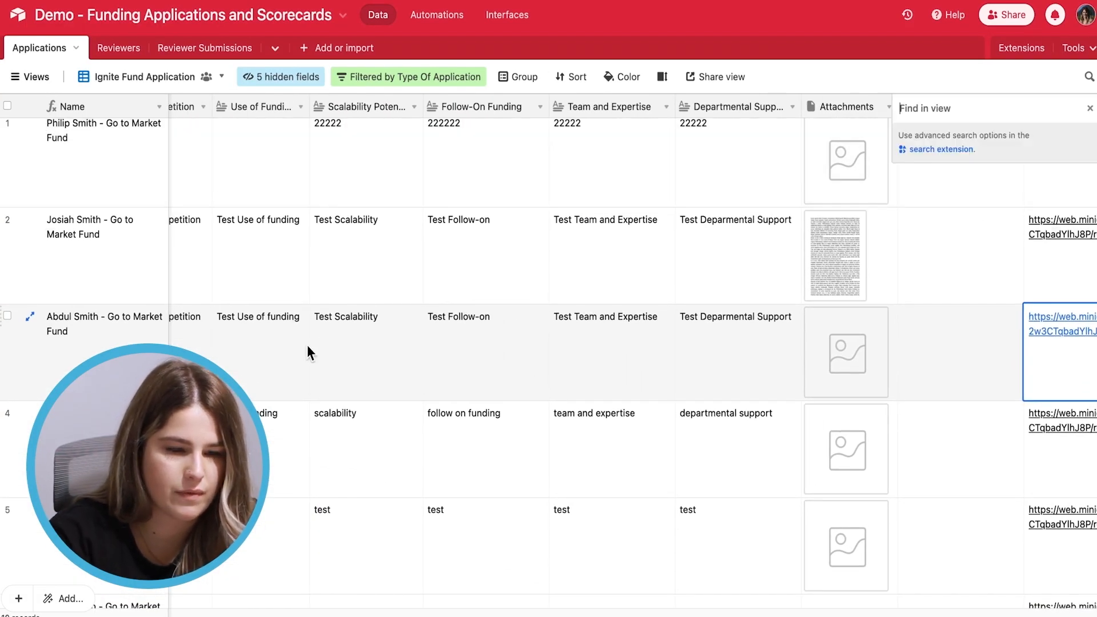
{"action": "type", "text": "finan"}
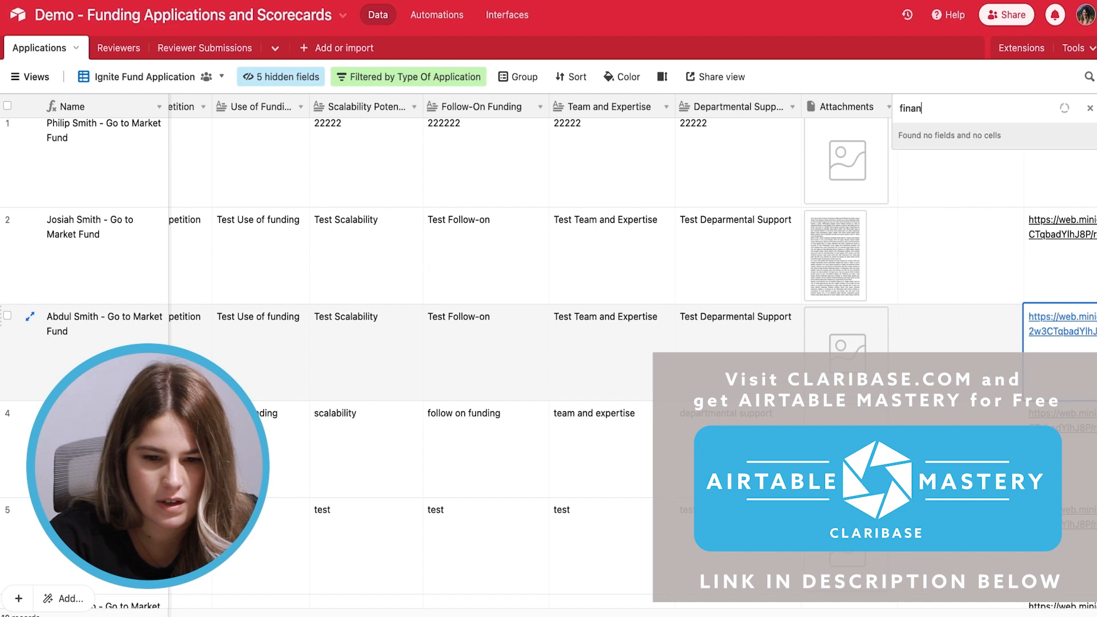
{"action": "left_click", "coordinate": [255, 85]}
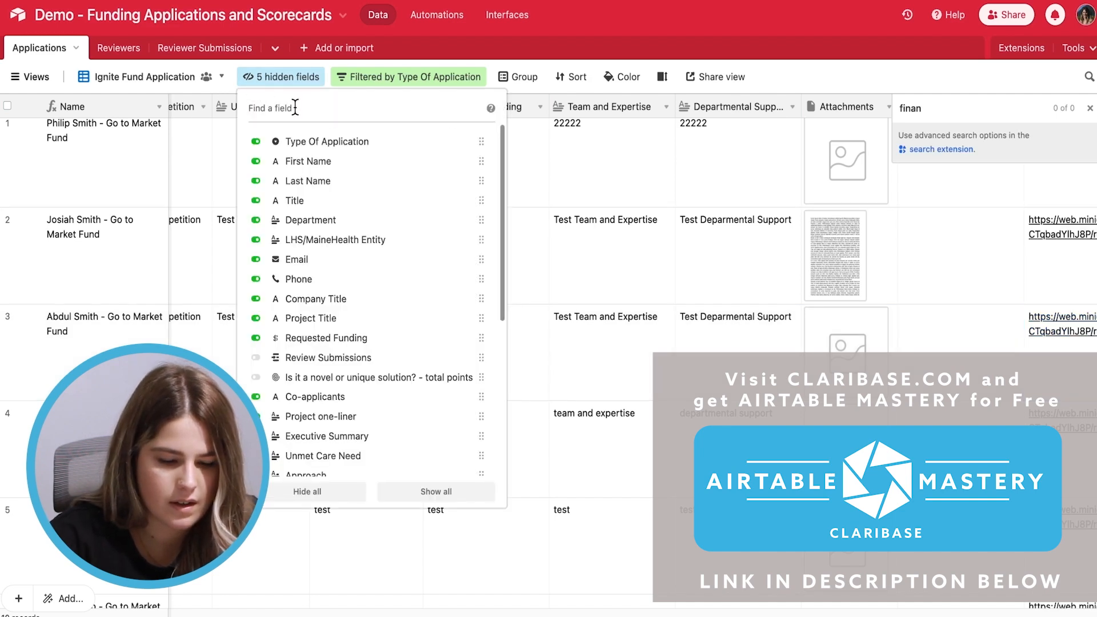
{"action": "type", "text": "fin"}
{"action": "left_click", "coordinate": [316, 143]}
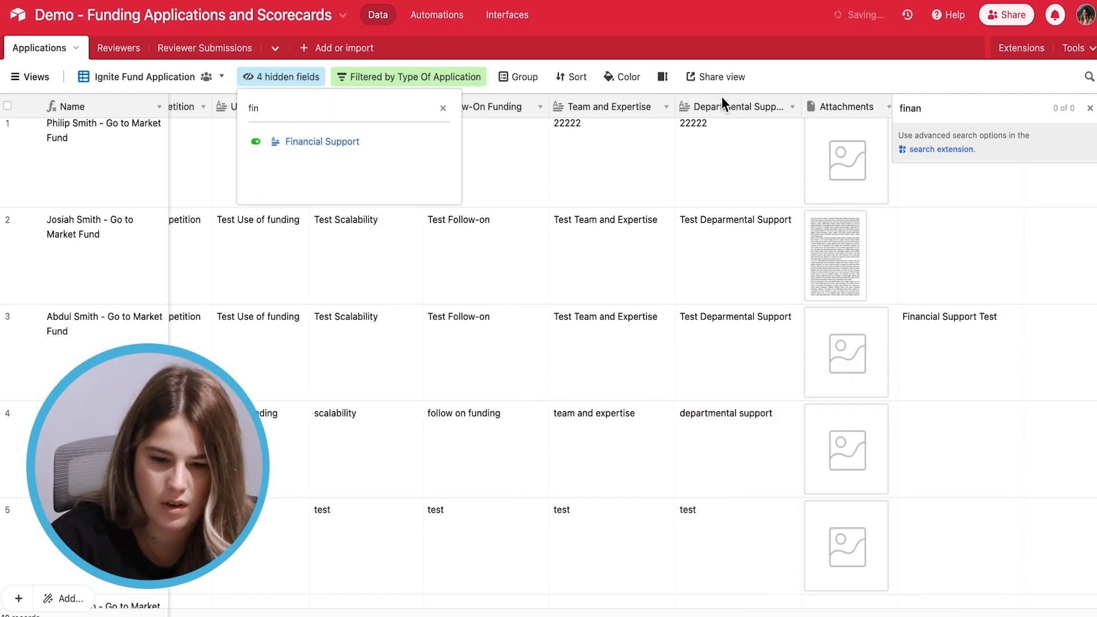
{"action": "left_click", "coordinate": [954, 355]}
{"action": "scroll", "coordinate": [936, 348], "scroll_direction": "right", "scroll_amount": 5}
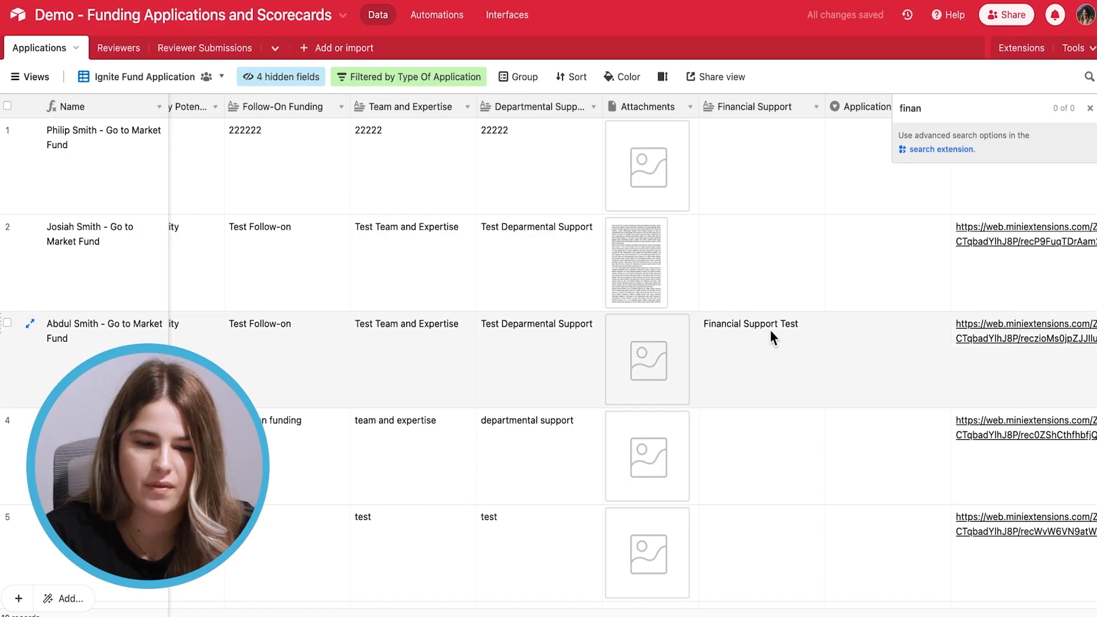
{"action": "left_click", "coordinate": [1090, 108]}
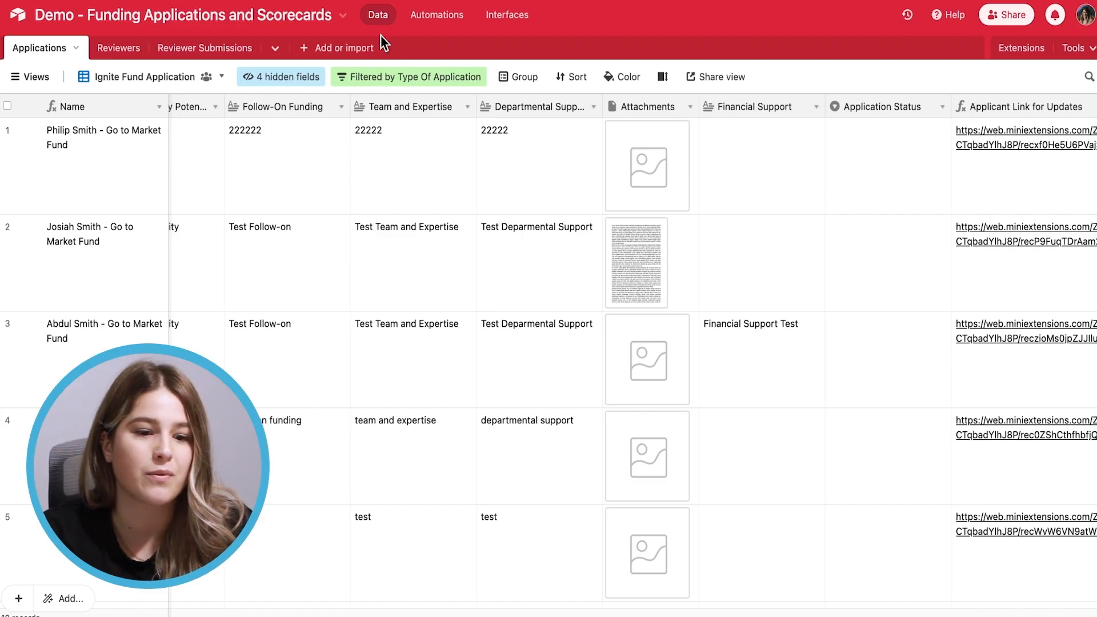
{"action": "scroll", "coordinate": [384, 489], "scroll_direction": "left", "scroll_amount": 10}
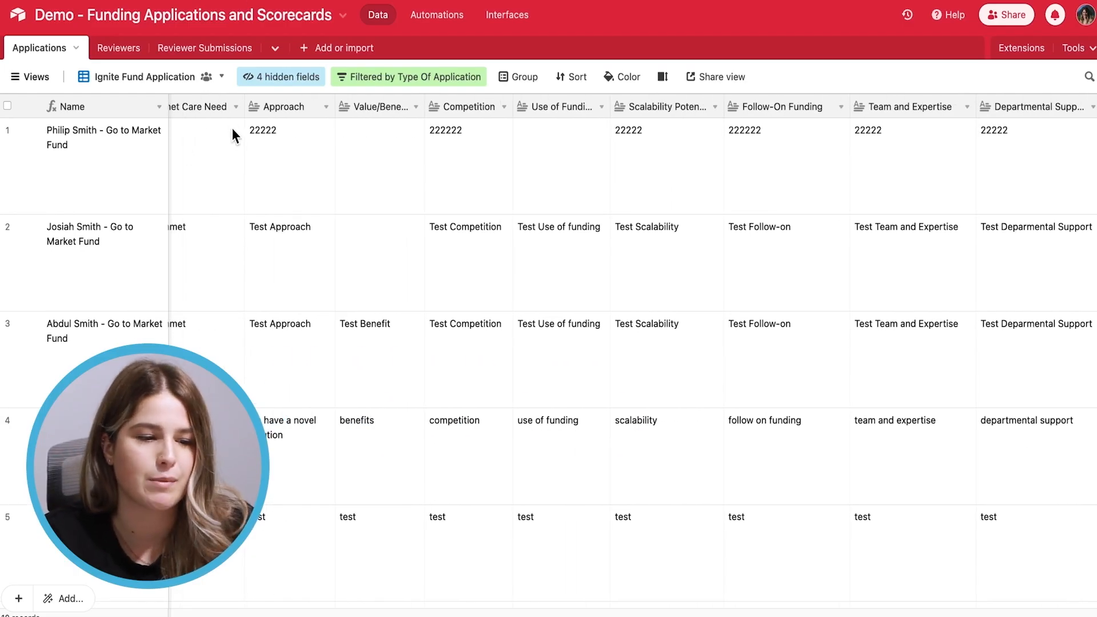
{"action": "left_click", "coordinate": [120, 49]}
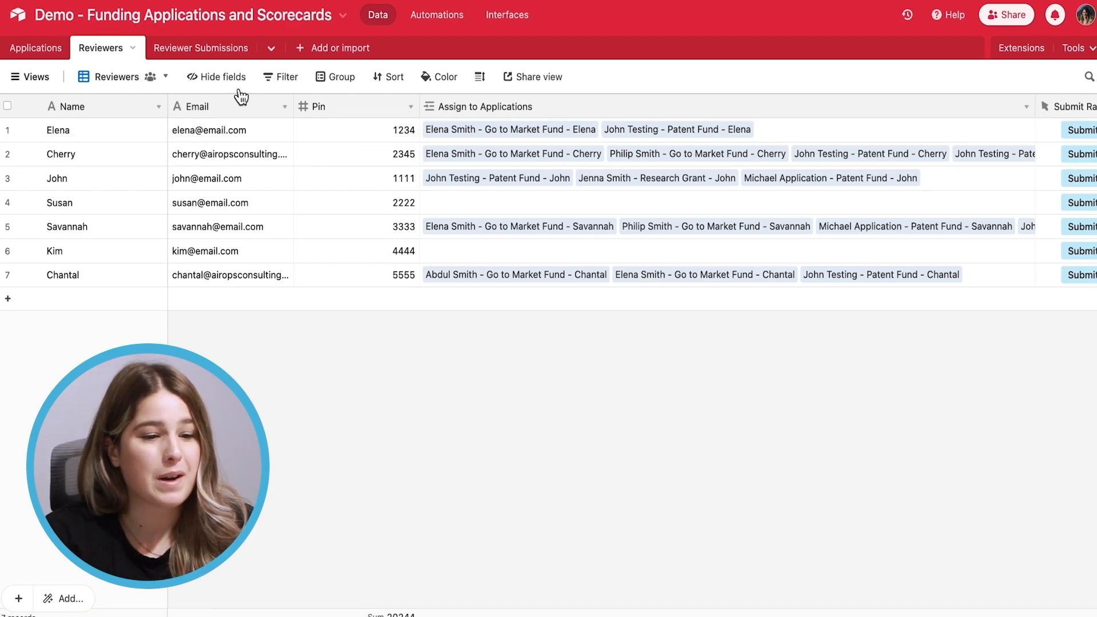
Switch to the Reviewer Submissions table and scroll across its star-rating columns for the 13 submissions
{"action": "left_click", "coordinate": [195, 52]}
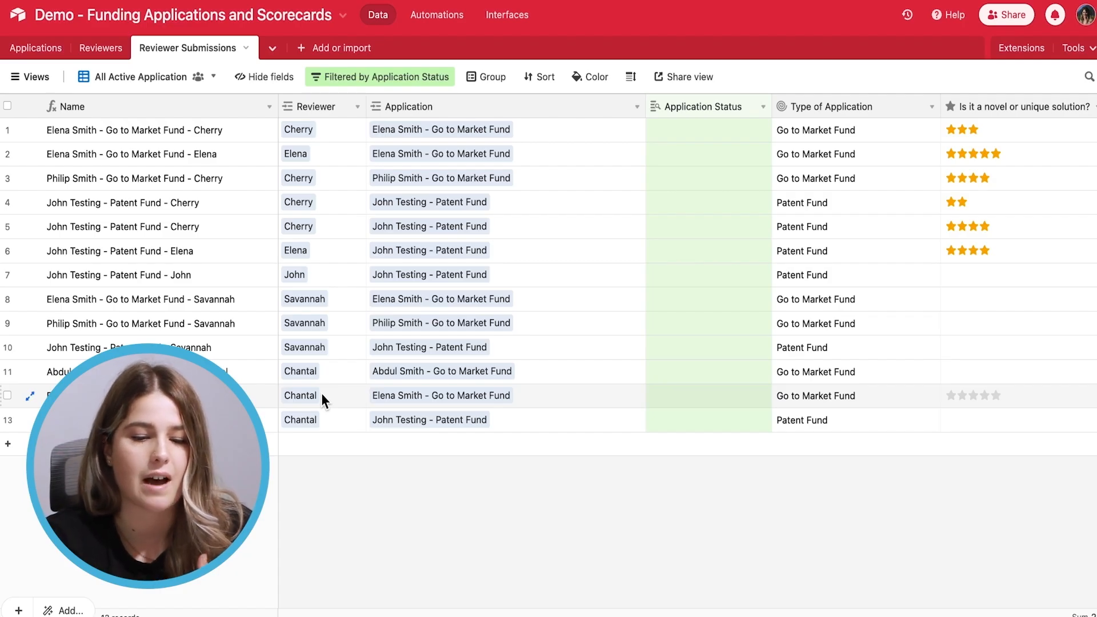
{"action": "scroll", "coordinate": [706, 484], "scroll_direction": "right", "scroll_amount": 5}
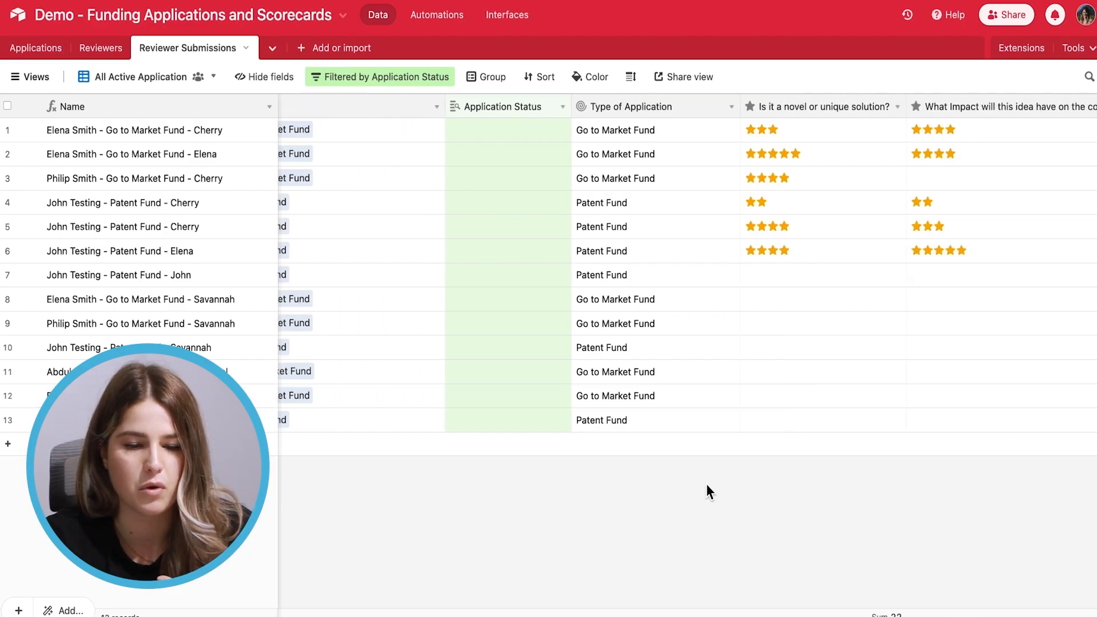
{"action": "scroll", "coordinate": [706, 484], "scroll_direction": "right", "scroll_amount": 5}
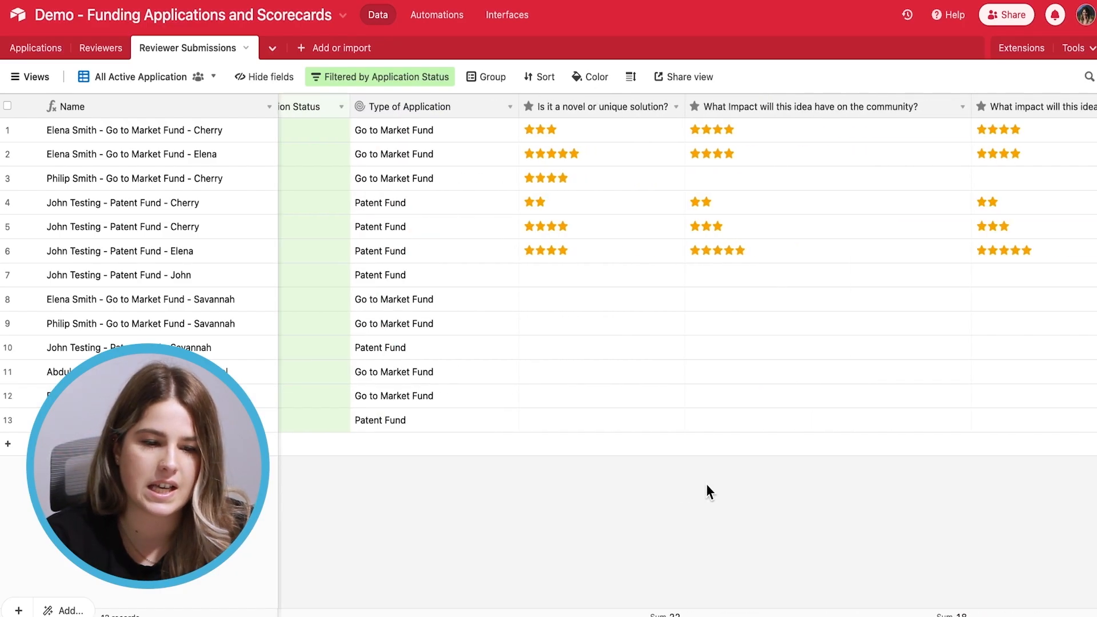
{"action": "scroll", "coordinate": [706, 484], "scroll_direction": "right", "scroll_amount": 3}
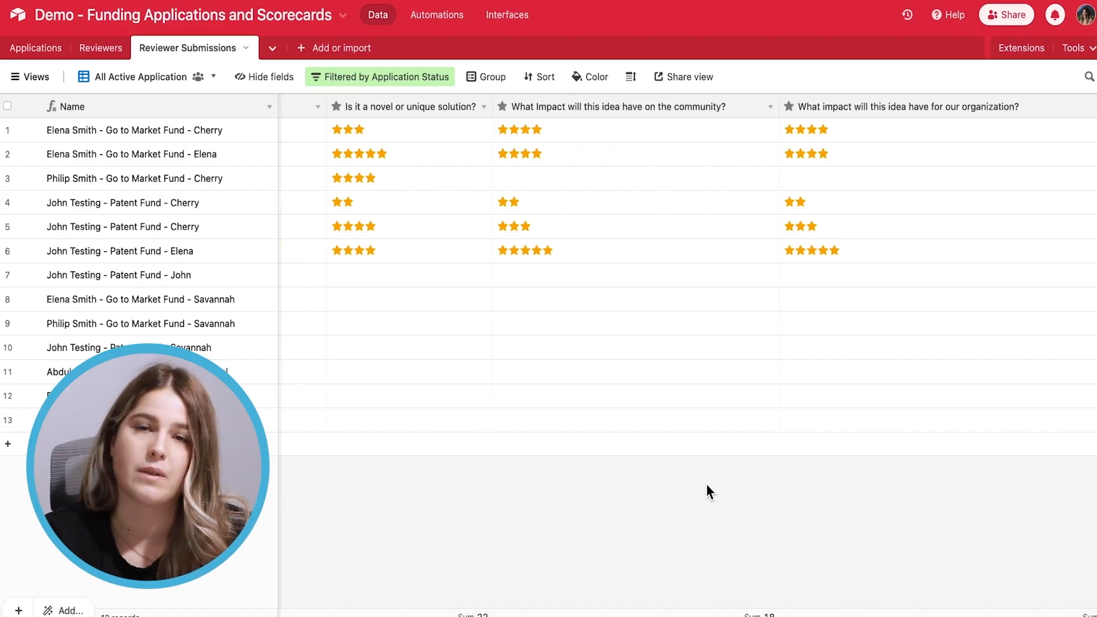
{"action": "scroll", "coordinate": [706, 485], "scroll_direction": "left", "scroll_amount": 8}
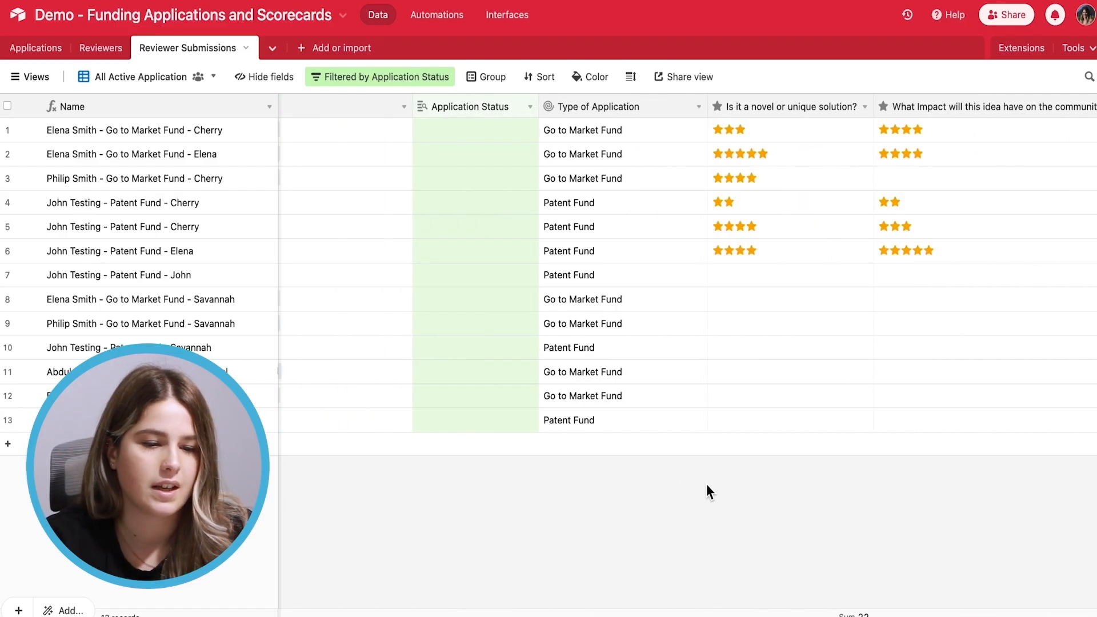
{"action": "scroll", "coordinate": [706, 485], "scroll_direction": "left", "scroll_amount": 5}
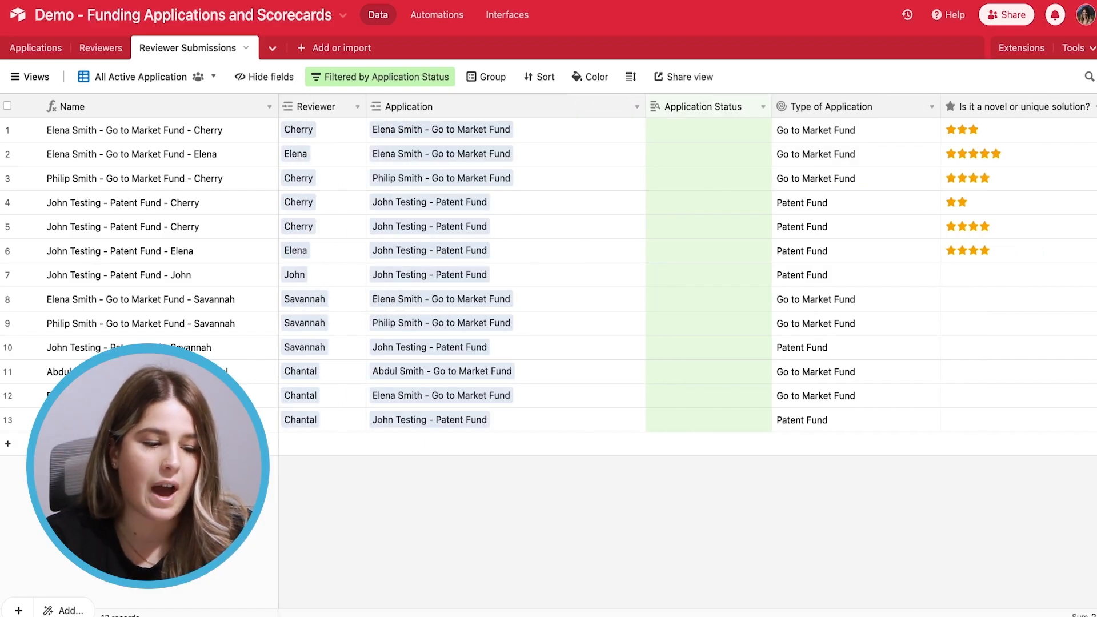
Add row 14 to Reviewer Submissions and assign the reviewer found by searching 'chan'
{"action": "left_click", "coordinate": [11, 446]}
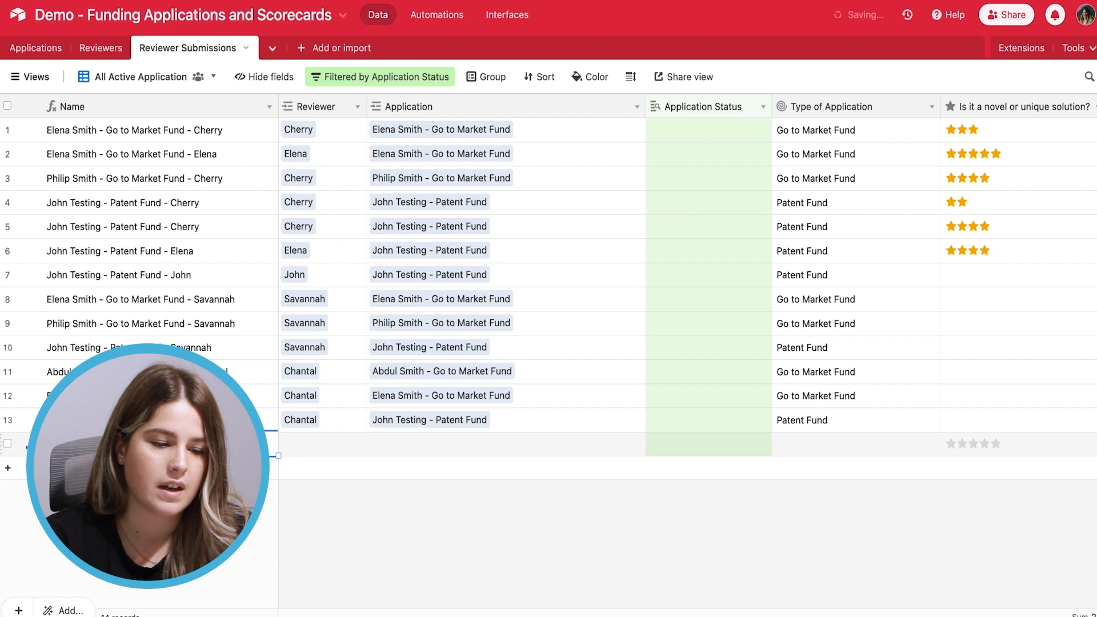
{"action": "left_click", "coordinate": [289, 446]}
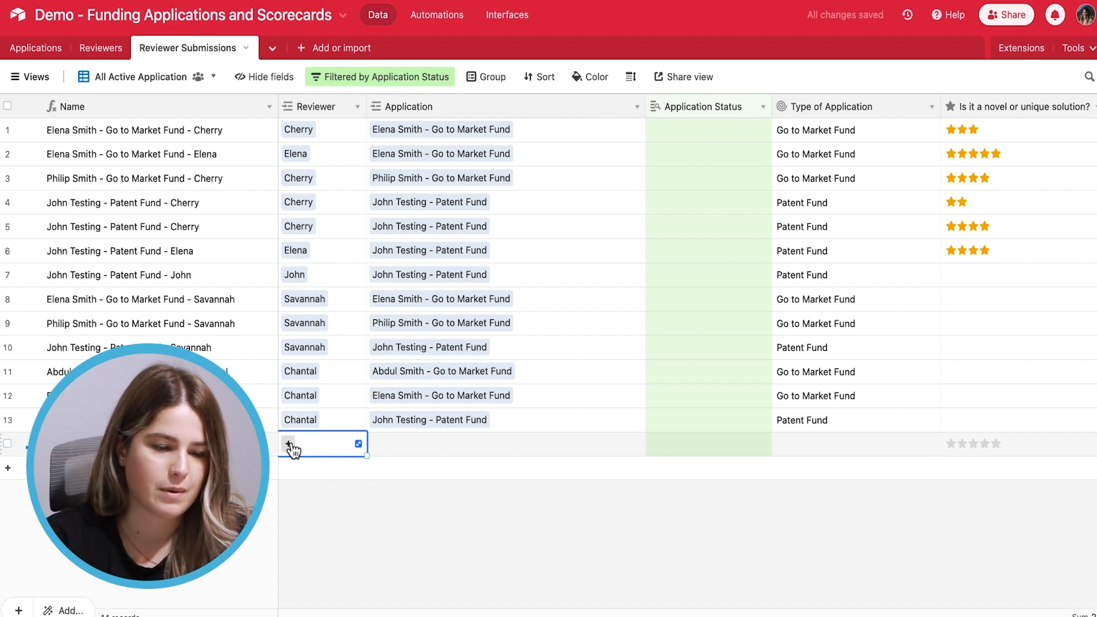
{"action": "left_click", "coordinate": [290, 447]}
{"action": "type", "text": "chan"}
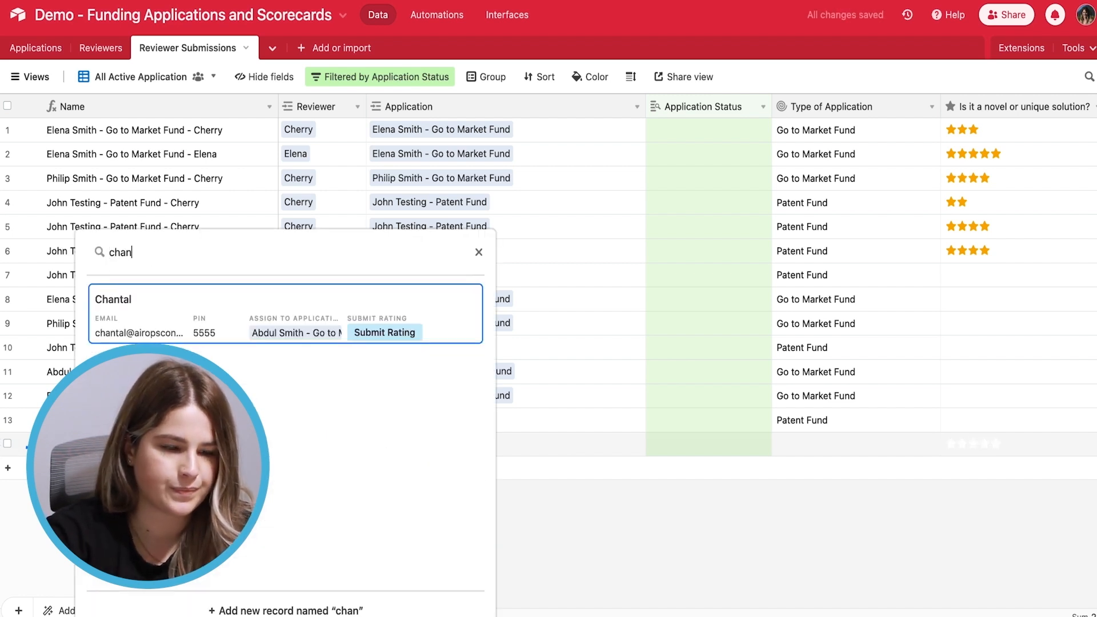
{"action": "left_click", "coordinate": [171, 332]}
Link the applicant's 'test 2 - Research Grant' application to row 14, then open Extensions
{"action": "left_click", "coordinate": [414, 446]}
{"action": "left_click", "coordinate": [376, 448]}
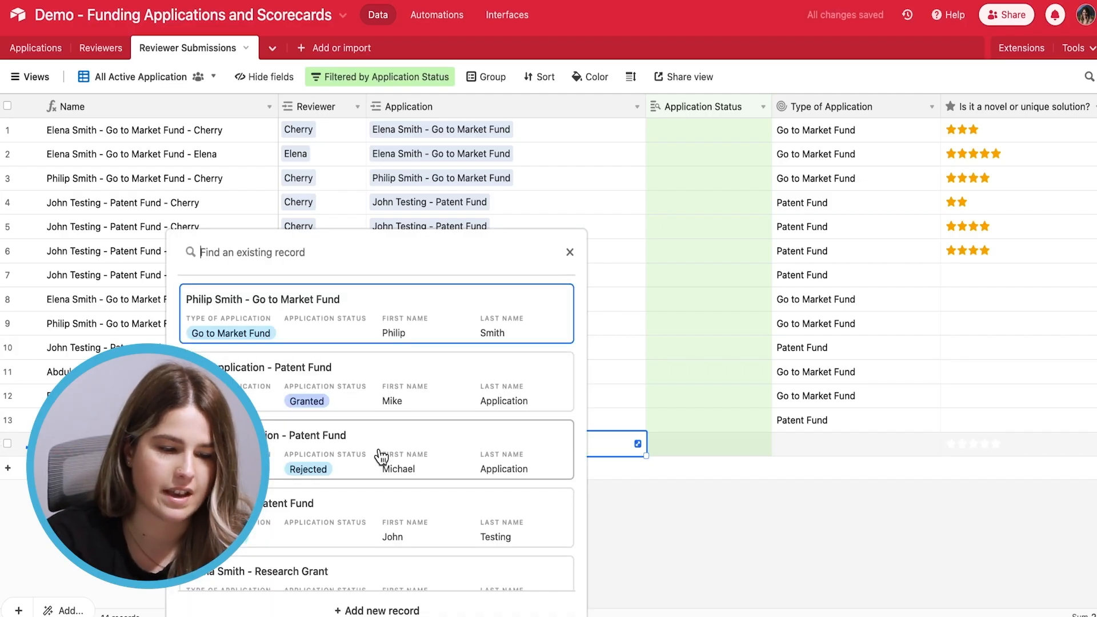
{"action": "scroll", "coordinate": [379, 451], "scroll_direction": "down", "scroll_amount": 3}
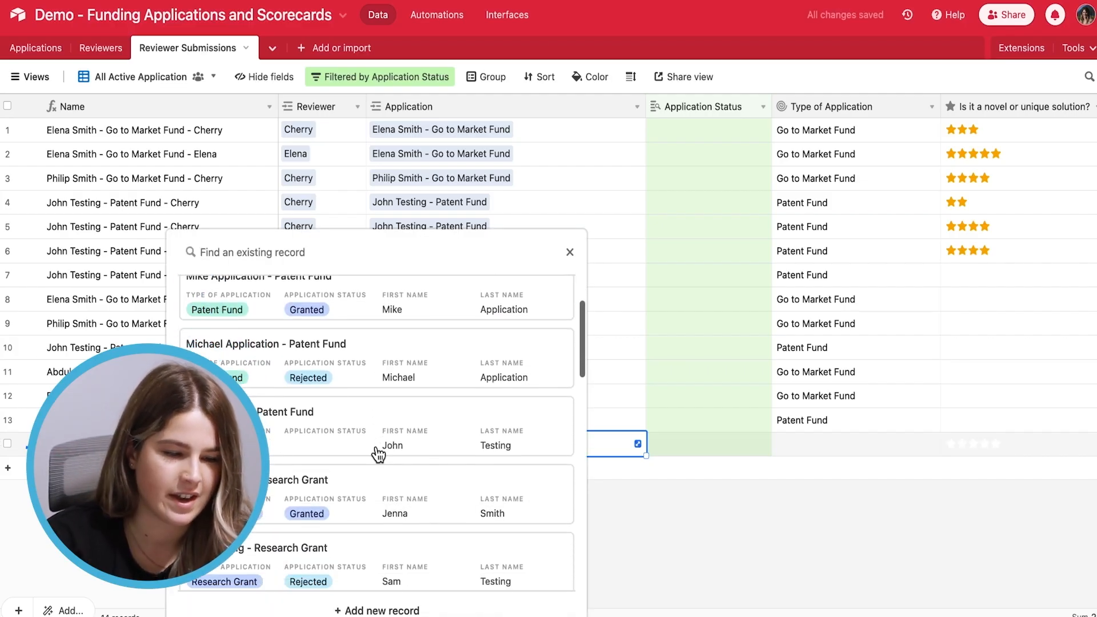
{"action": "scroll", "coordinate": [401, 471], "scroll_direction": "down", "scroll_amount": 5}
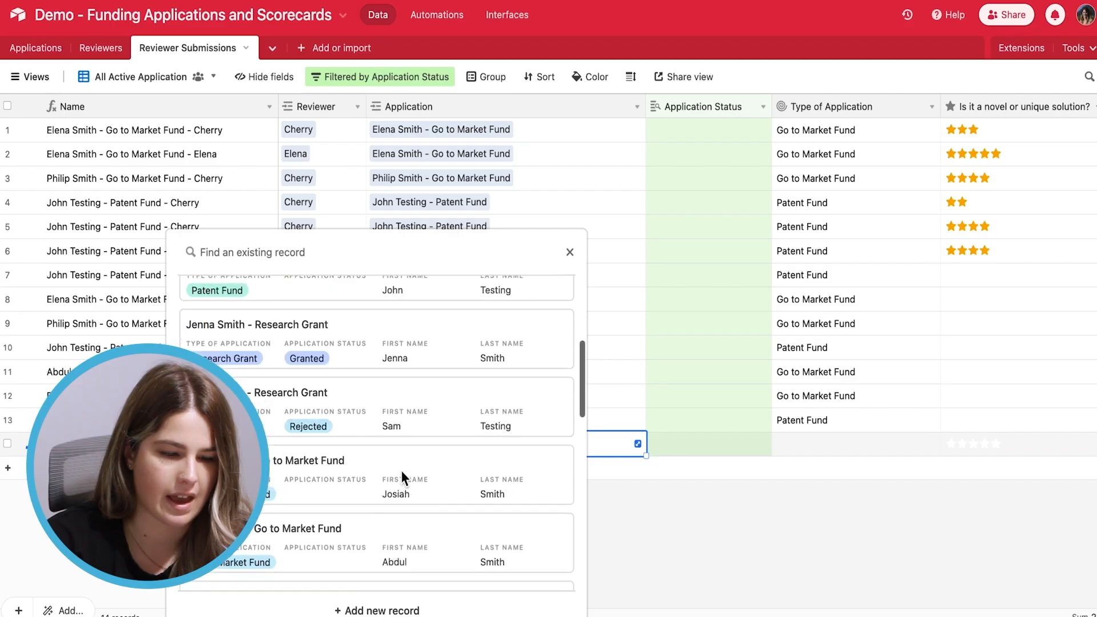
{"action": "scroll", "coordinate": [401, 472], "scroll_direction": "down", "scroll_amount": 3}
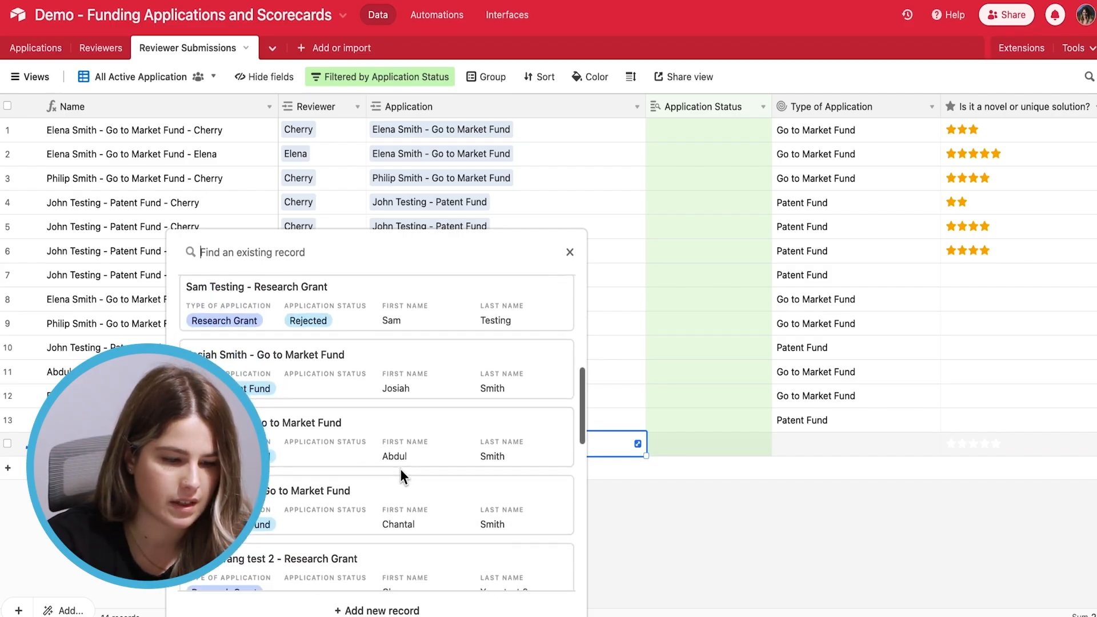
{"action": "scroll", "coordinate": [344, 509], "scroll_direction": "down", "scroll_amount": 2}
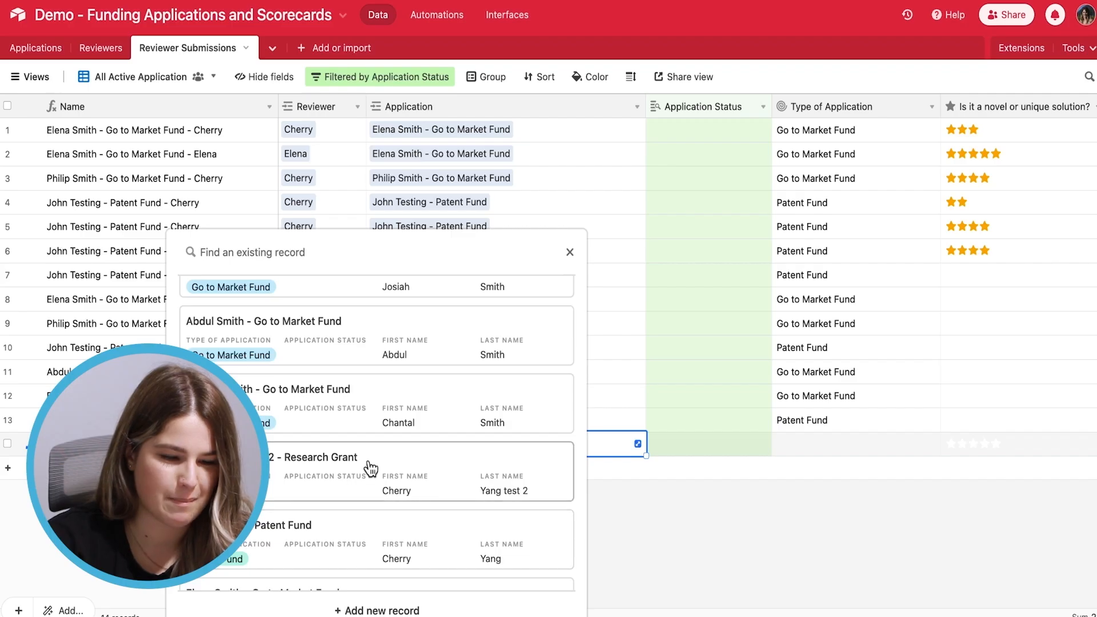
{"action": "left_click", "coordinate": [330, 505]}
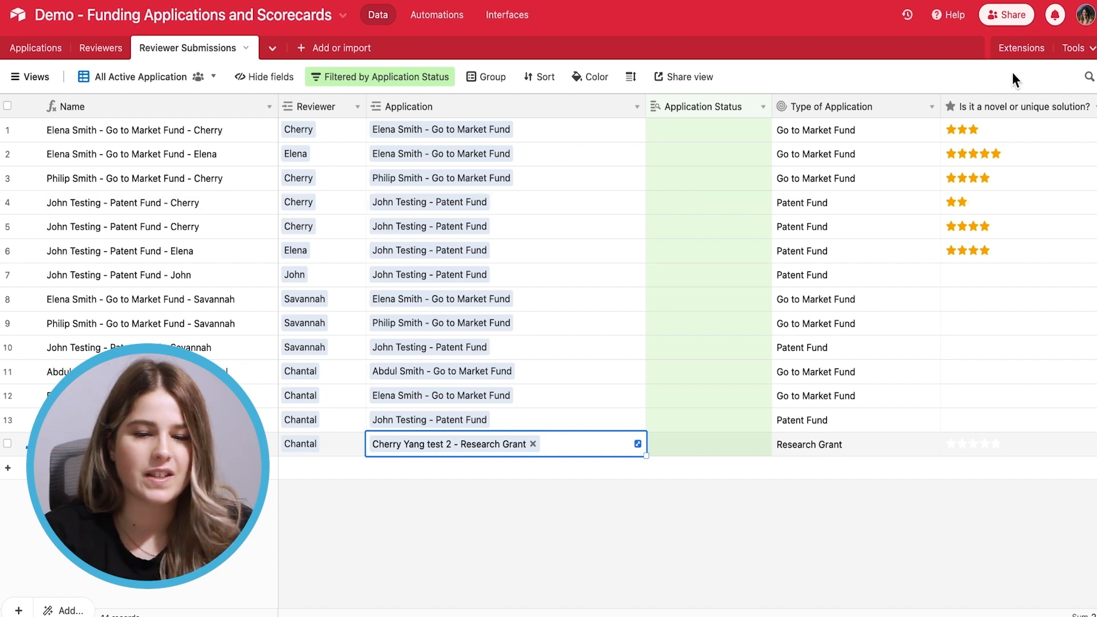
{"action": "left_click", "coordinate": [1017, 50]}
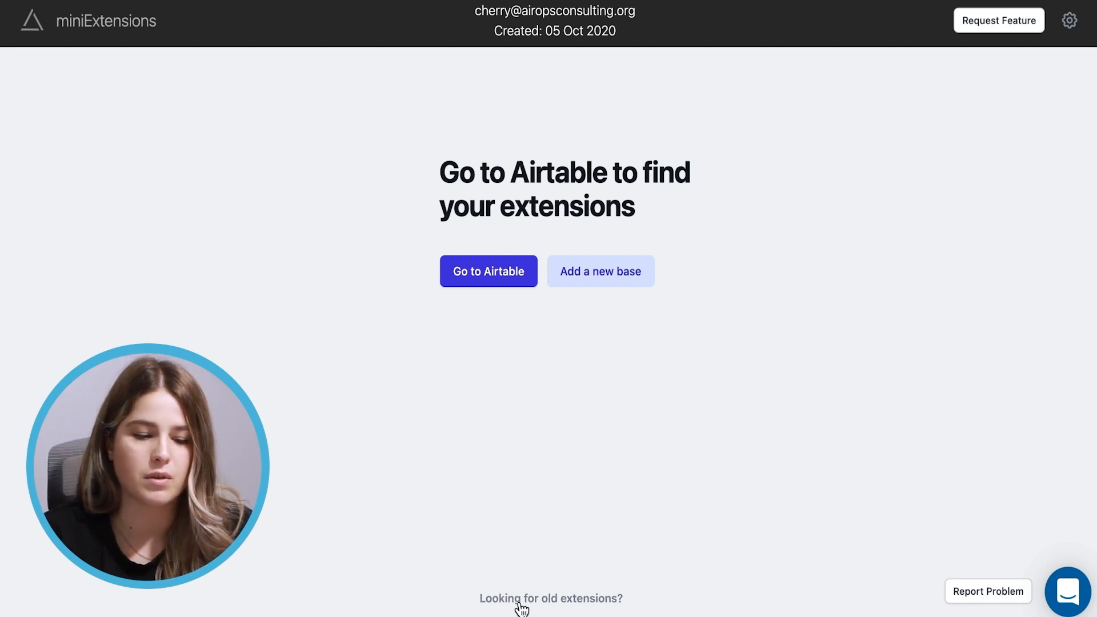
From the older extensions dashboard, add a Portal (Grid) extension titled 'Application ScoreCards'
{"action": "left_click", "coordinate": [550, 610]}
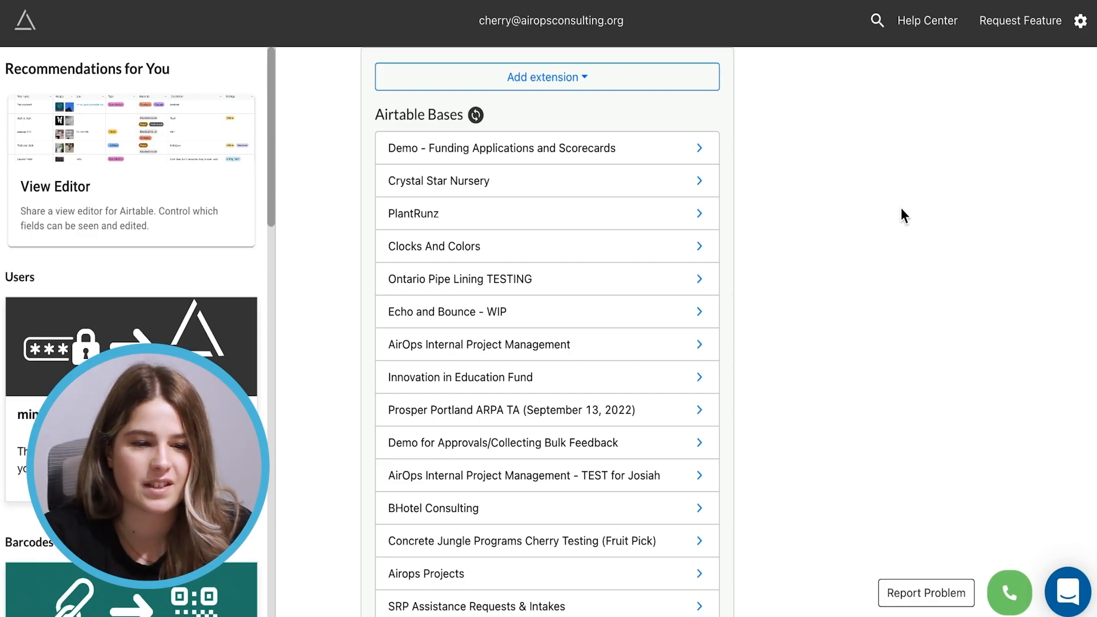
{"action": "left_click", "coordinate": [558, 84]}
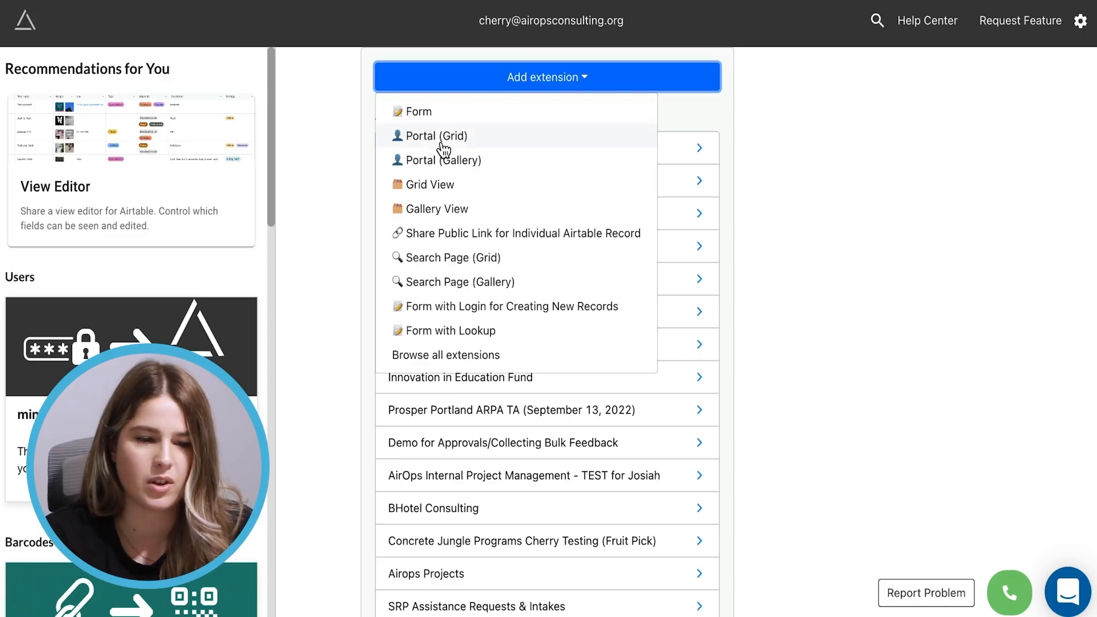
{"action": "left_click", "coordinate": [470, 144]}
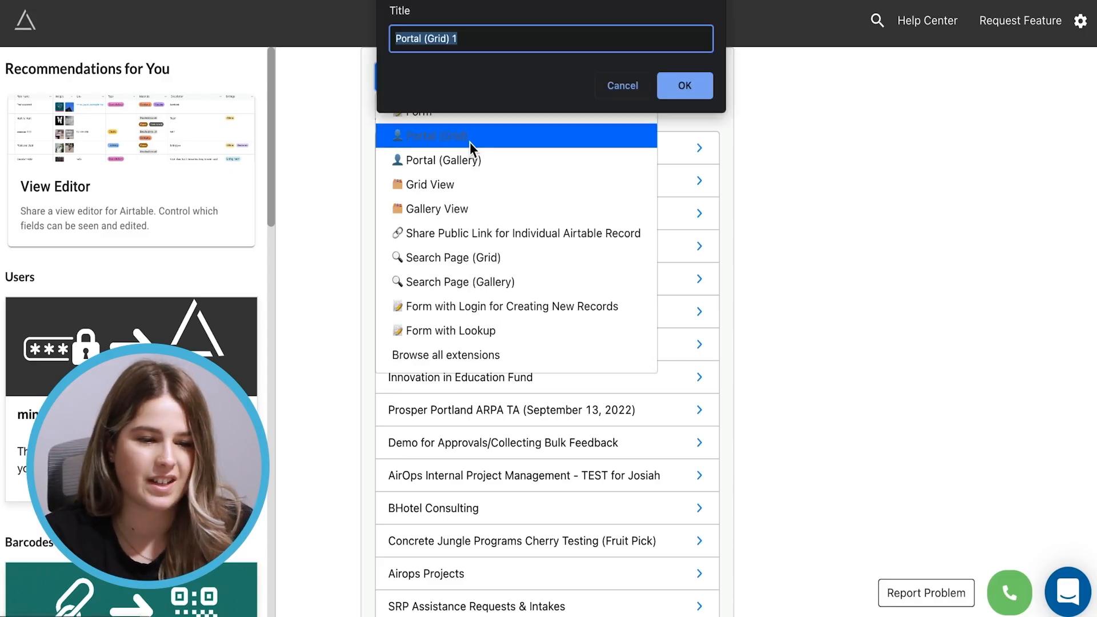
{"action": "key", "text": "BackSpace"}
{"action": "type", "text": "Application "}
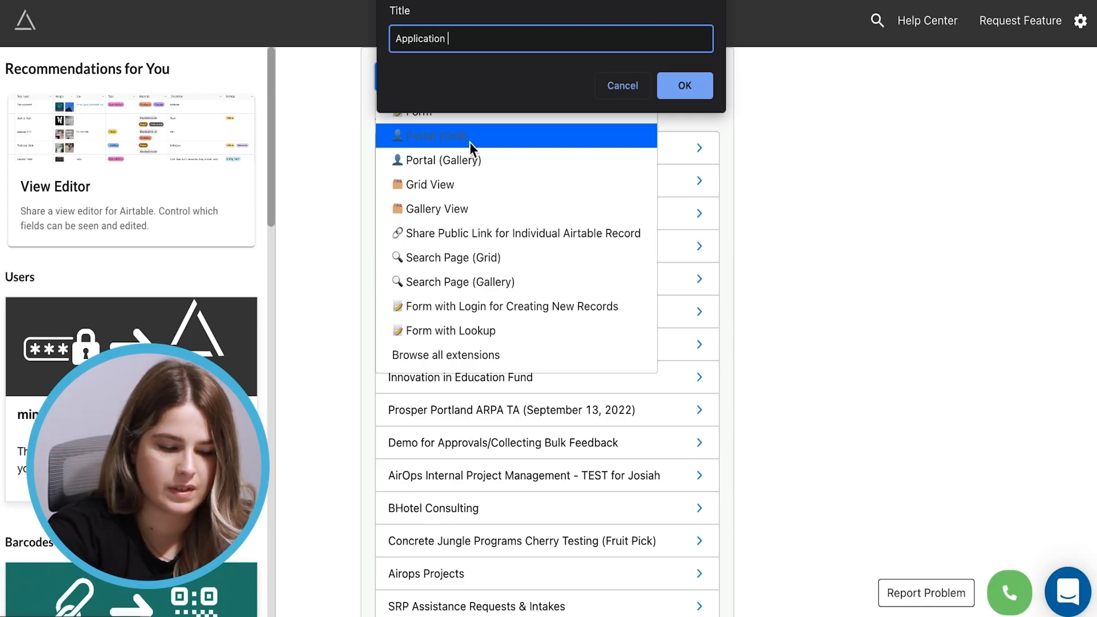
{"action": "type", "text": "Score C"}
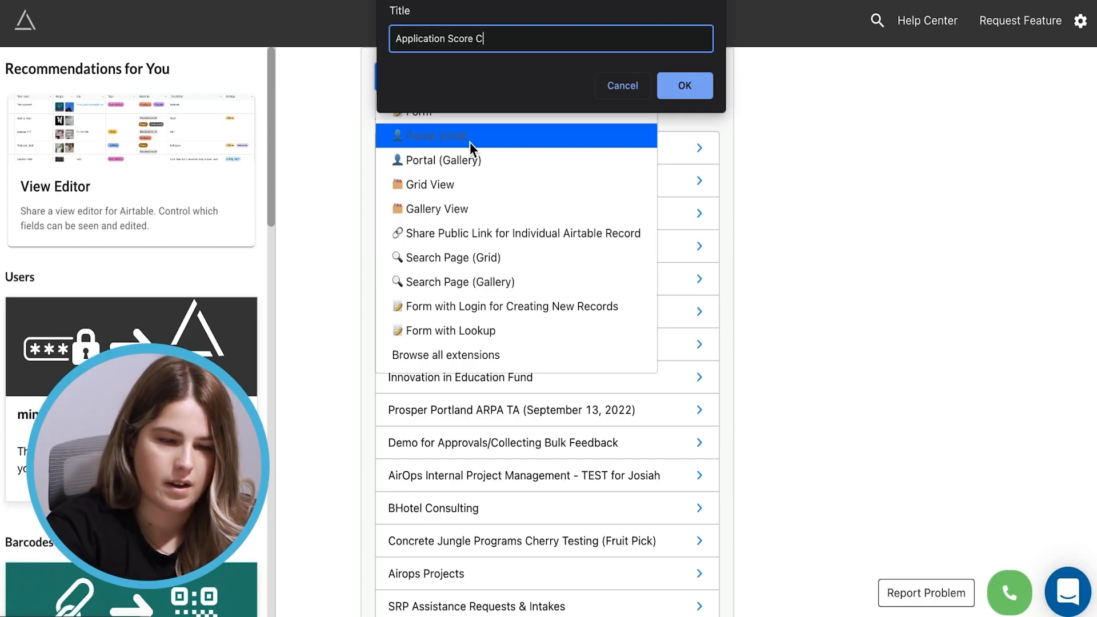
{"action": "key", "text": "BackSpace"}
{"action": "key", "text": "BackSpace"}
{"action": "type", "text": "Cards"}
{"action": "left_click", "coordinate": [701, 81]}
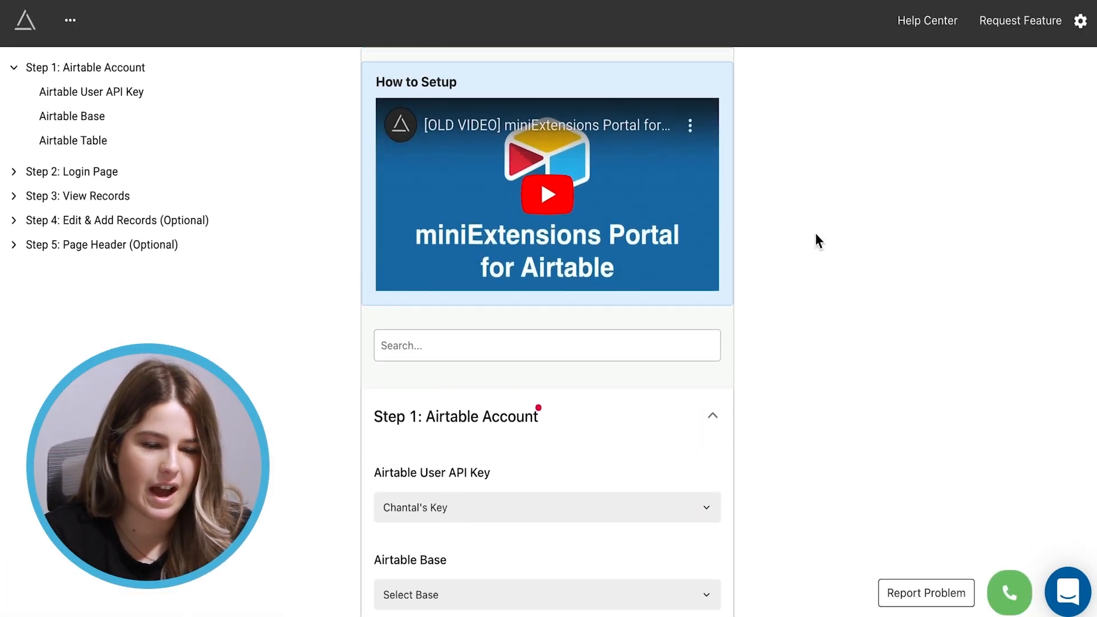
Connect the Demo - Funding Applications and Scorecards base's Reviewer Submissions table, then expand Login Page
{"action": "scroll", "coordinate": [712, 464], "scroll_direction": "down", "scroll_amount": 3}
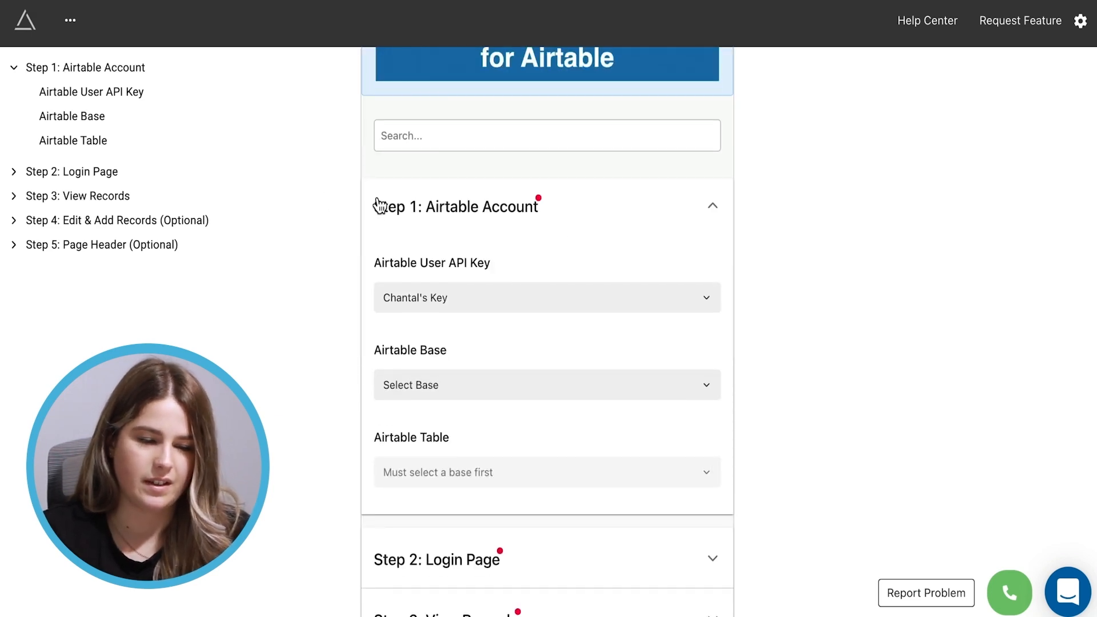
{"action": "left_click", "coordinate": [478, 392]}
{"action": "type", "text": "demo"}
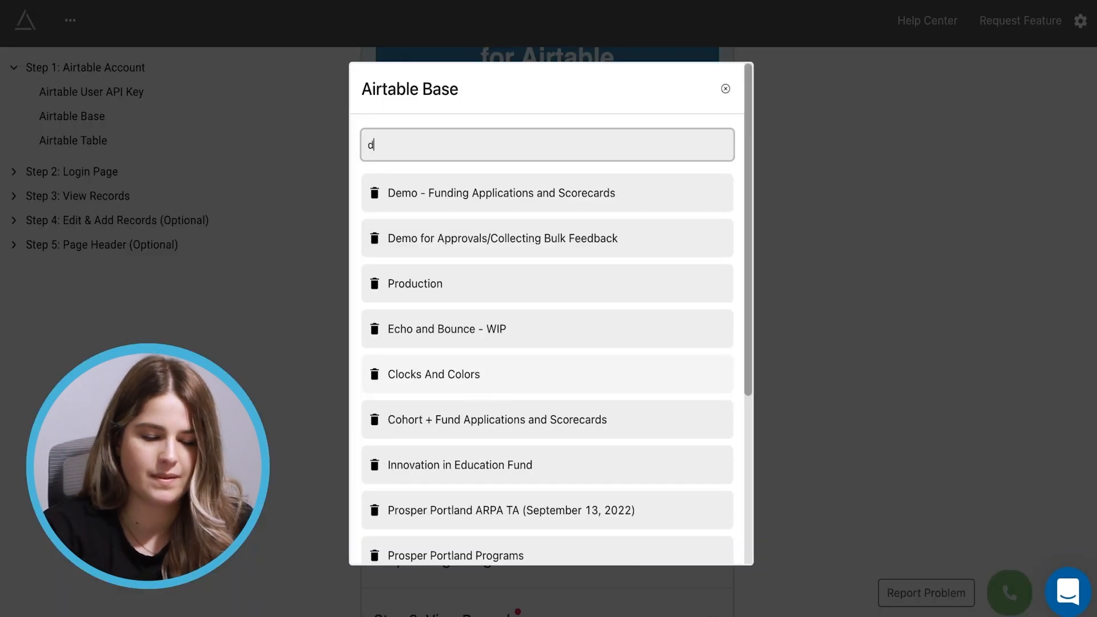
{"action": "left_click", "coordinate": [512, 194]}
{"action": "scroll", "coordinate": [510, 201], "scroll_direction": "down", "scroll_amount": 4}
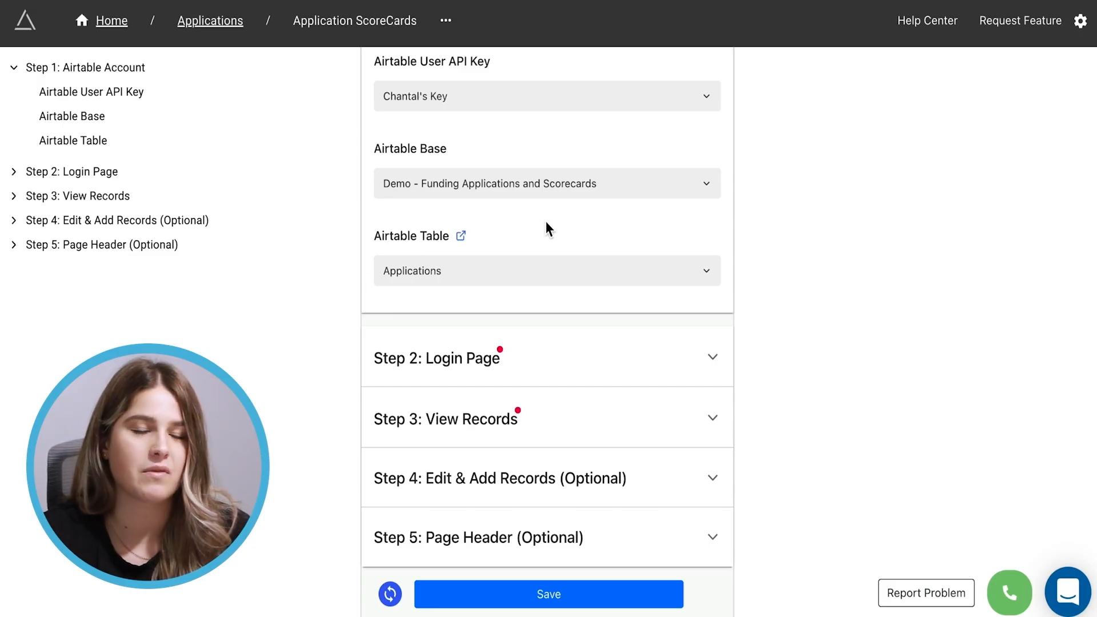
{"action": "left_click", "coordinate": [508, 278]}
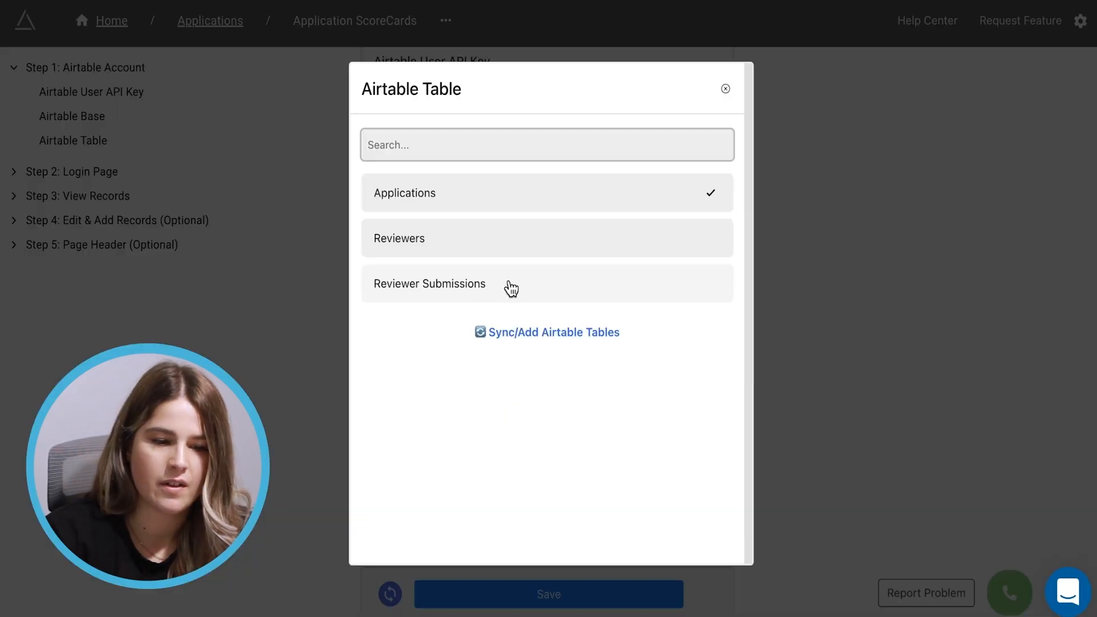
{"action": "left_click", "coordinate": [454, 295]}
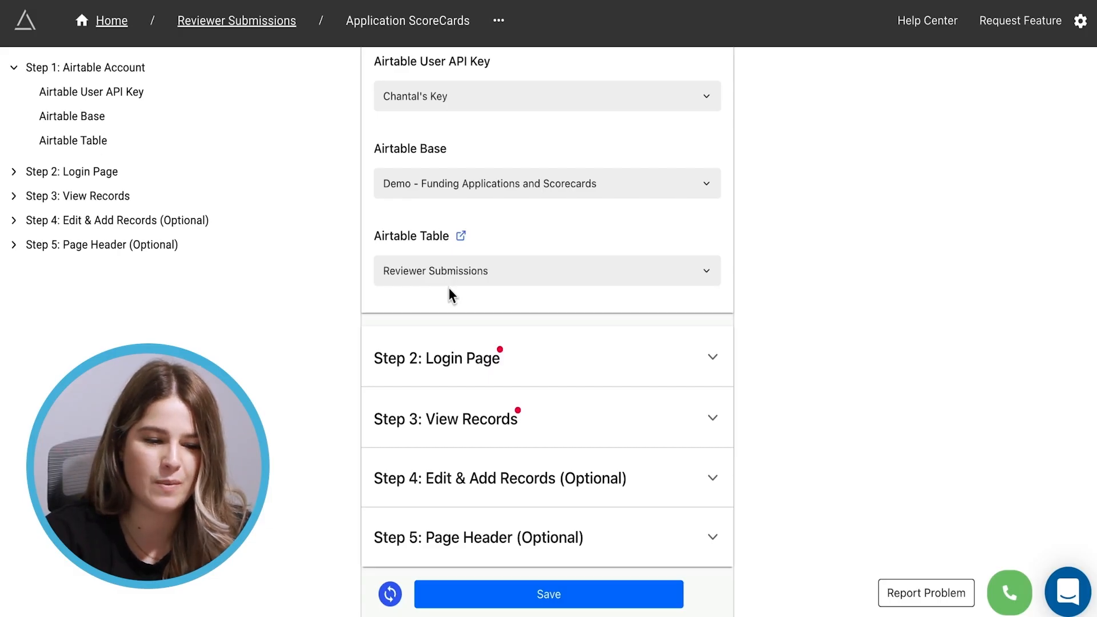
{"action": "left_click", "coordinate": [550, 291]}
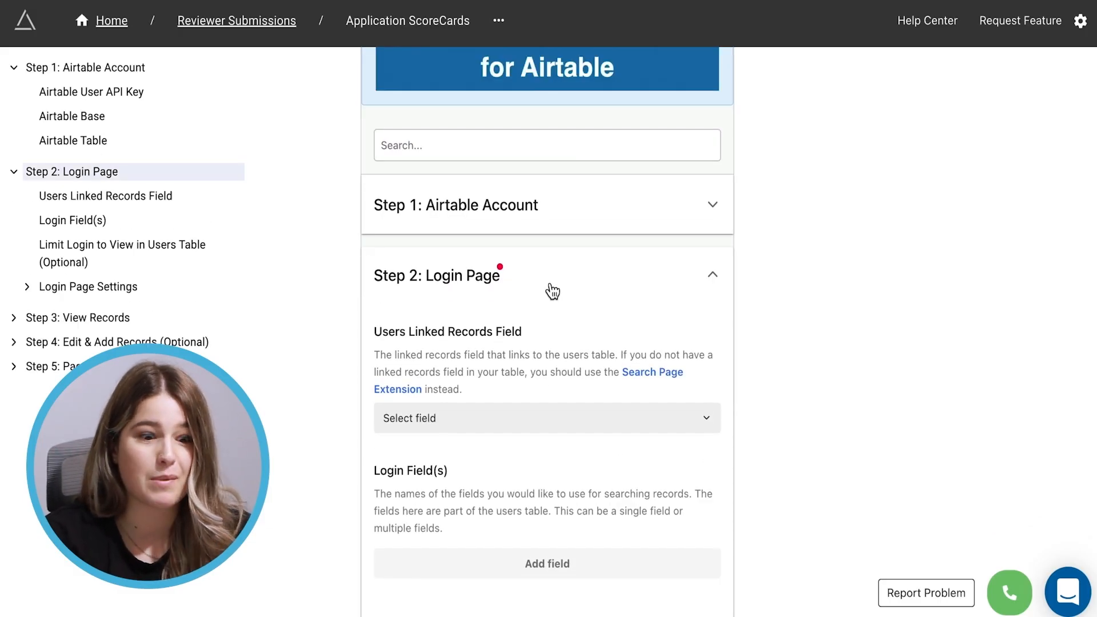
Set Users Linked Records Field to Reviewer and add Email and Pin as login fields
{"action": "scroll", "coordinate": [552, 291], "scroll_direction": "down", "scroll_amount": 3}
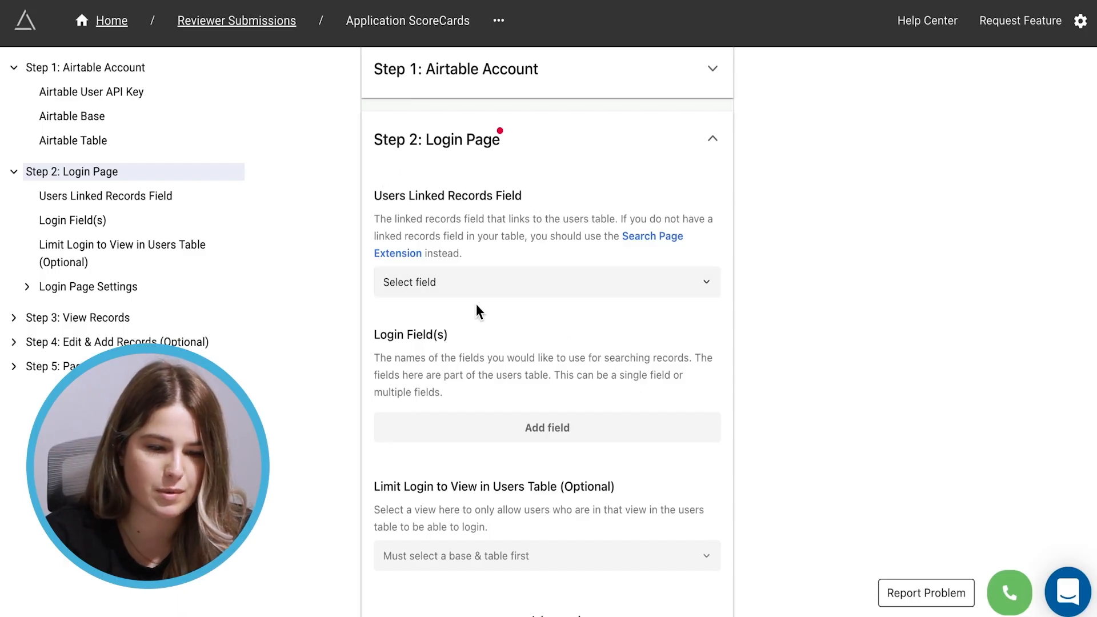
{"action": "left_click", "coordinate": [691, 282]}
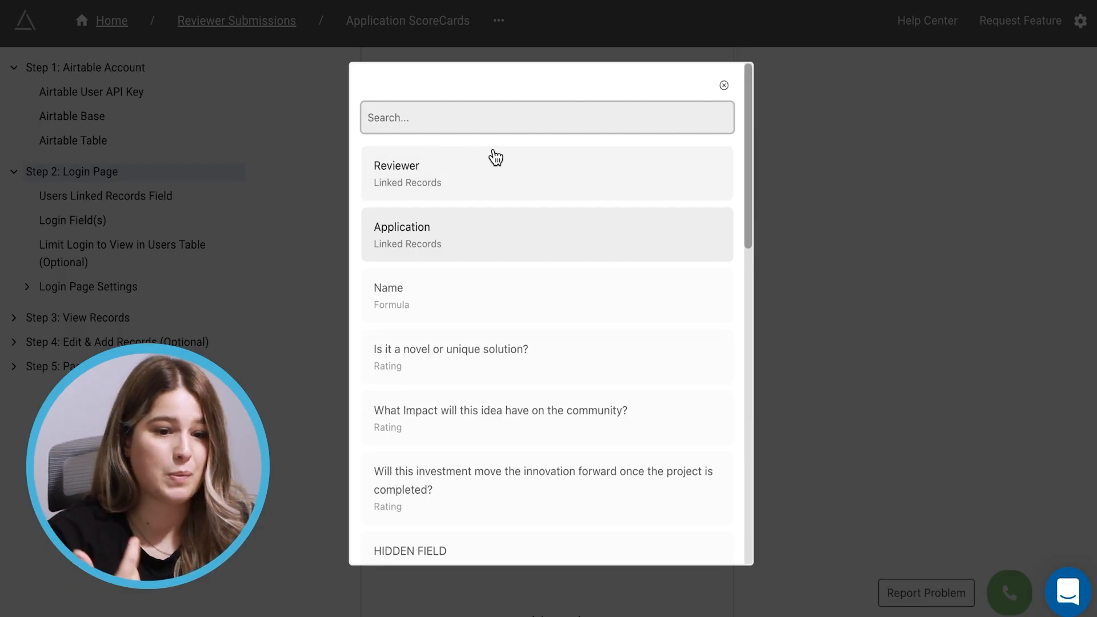
{"action": "left_click", "coordinate": [422, 176]}
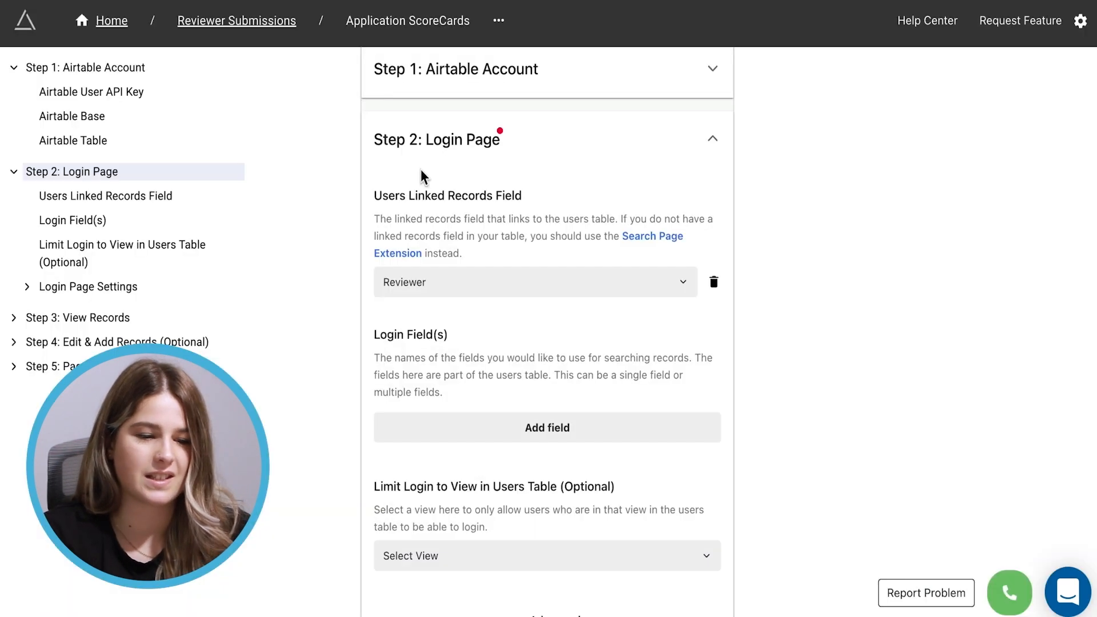
{"action": "scroll", "coordinate": [561, 326], "scroll_direction": "down", "scroll_amount": 3}
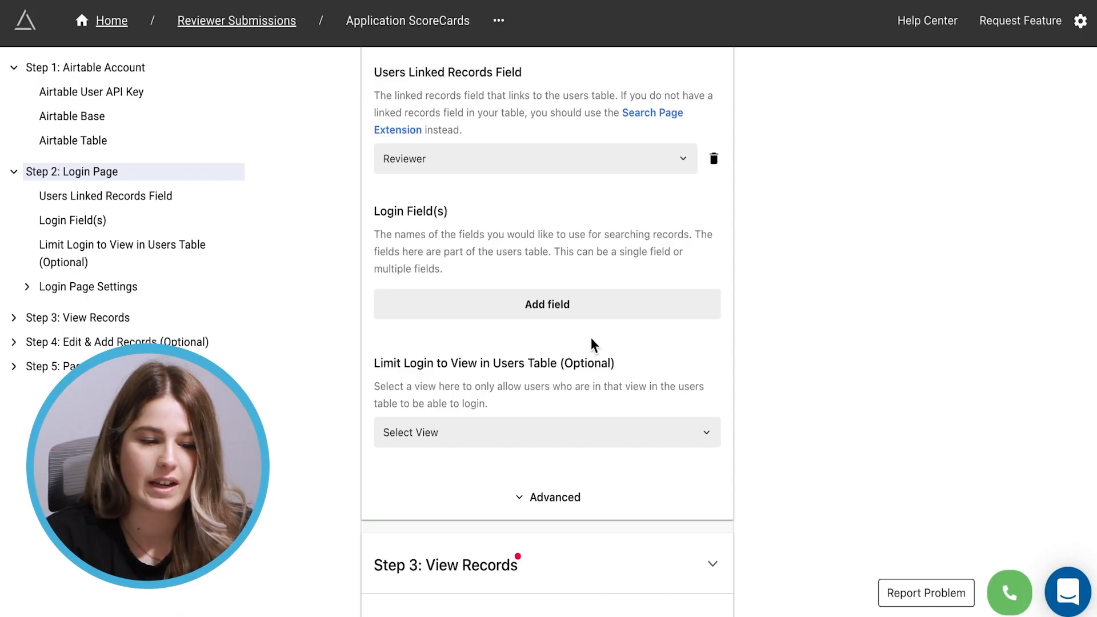
{"action": "left_click", "coordinate": [573, 315]}
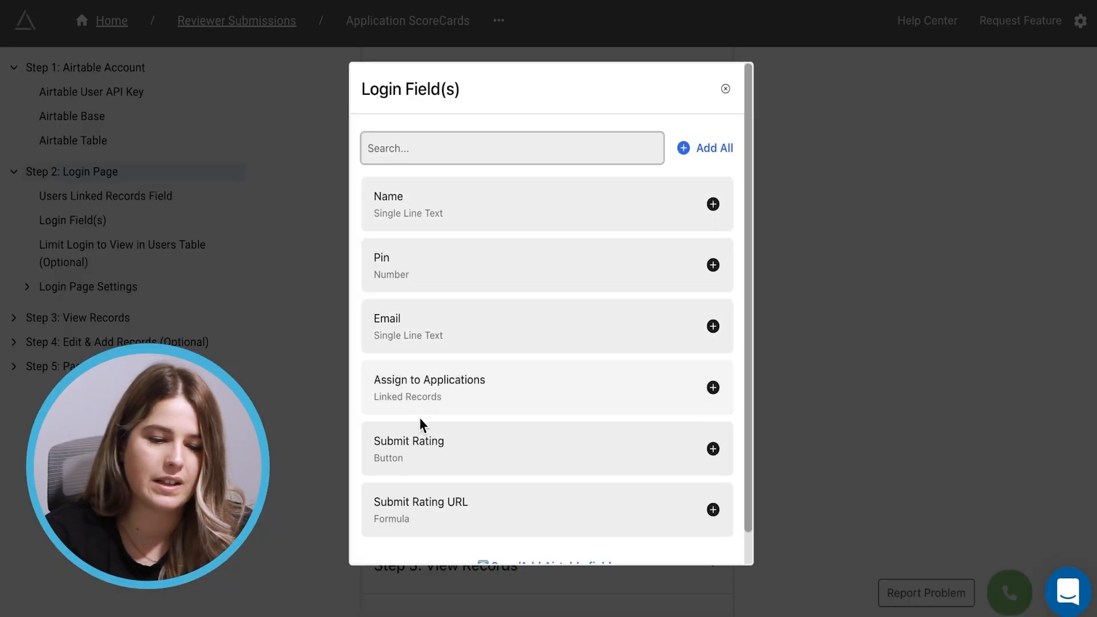
{"action": "left_click", "coordinate": [712, 328]}
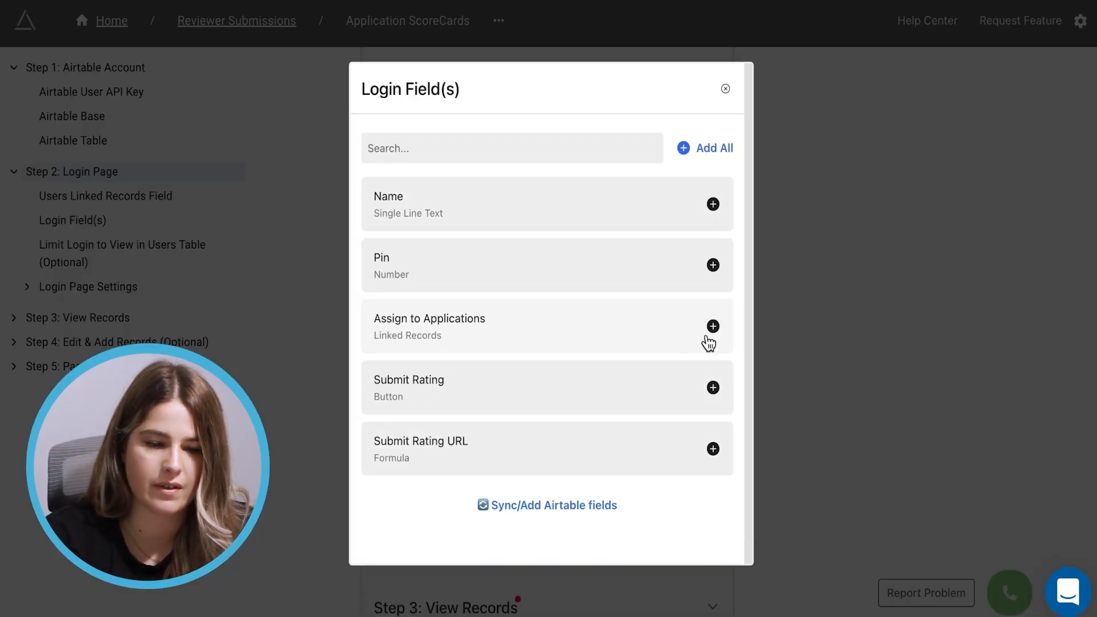
{"action": "left_click", "coordinate": [713, 267]}
{"action": "left_click", "coordinate": [876, 408]}
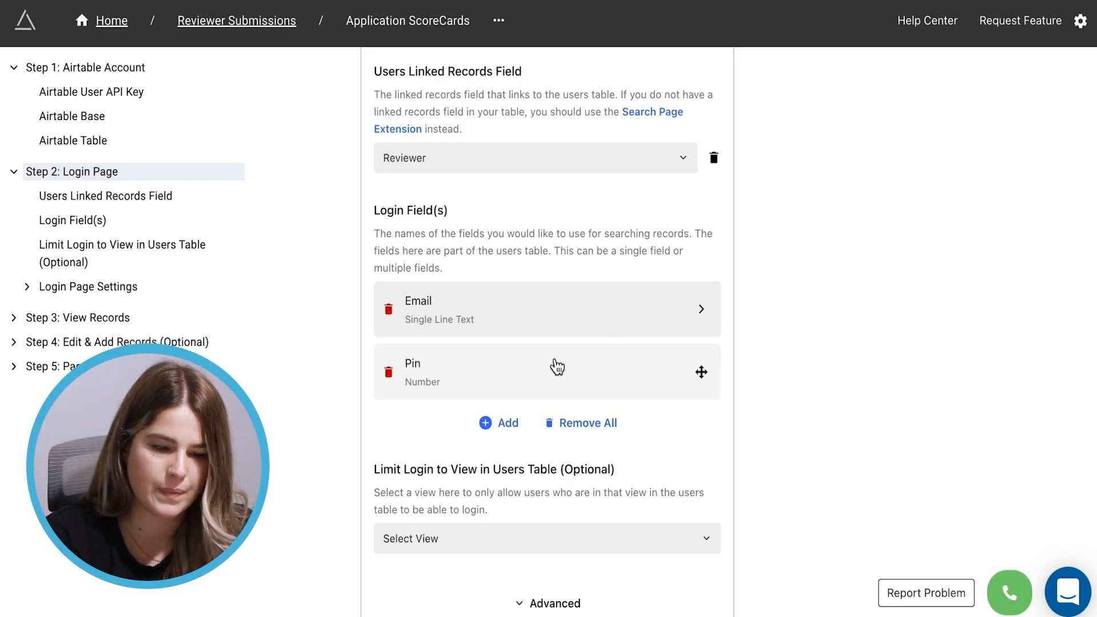
Leave the login view limit unset and expand Step 3: View Records
{"action": "scroll", "coordinate": [553, 365], "scroll_direction": "down", "scroll_amount": 1}
{"action": "scroll", "coordinate": [557, 366], "scroll_direction": "down", "scroll_amount": 2}
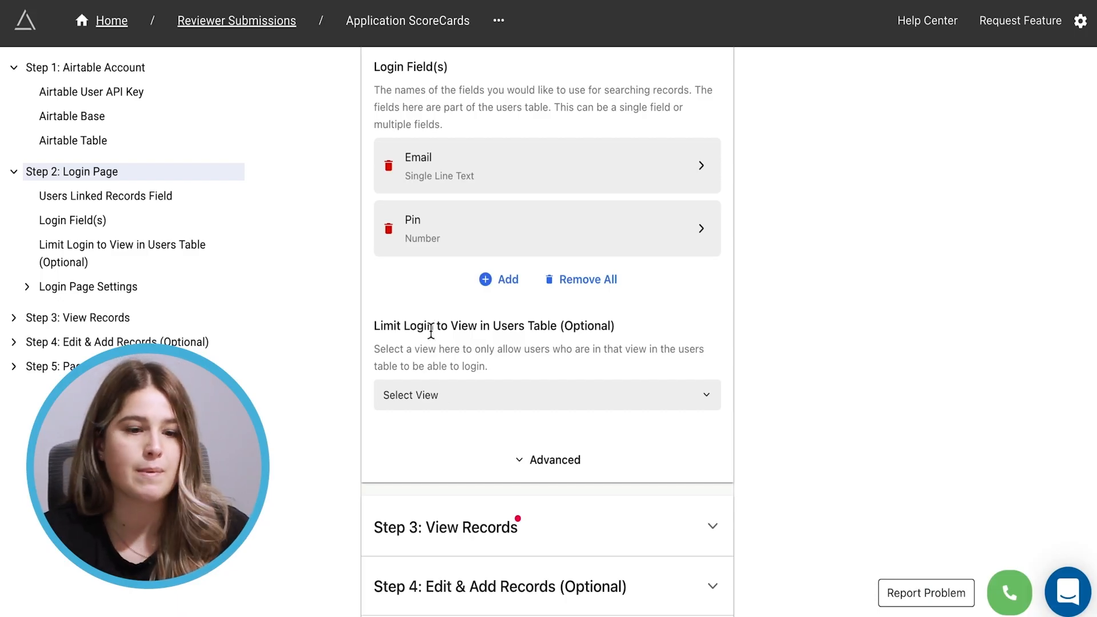
{"action": "left_click", "coordinate": [434, 393]}
{"action": "left_click", "coordinate": [724, 85]}
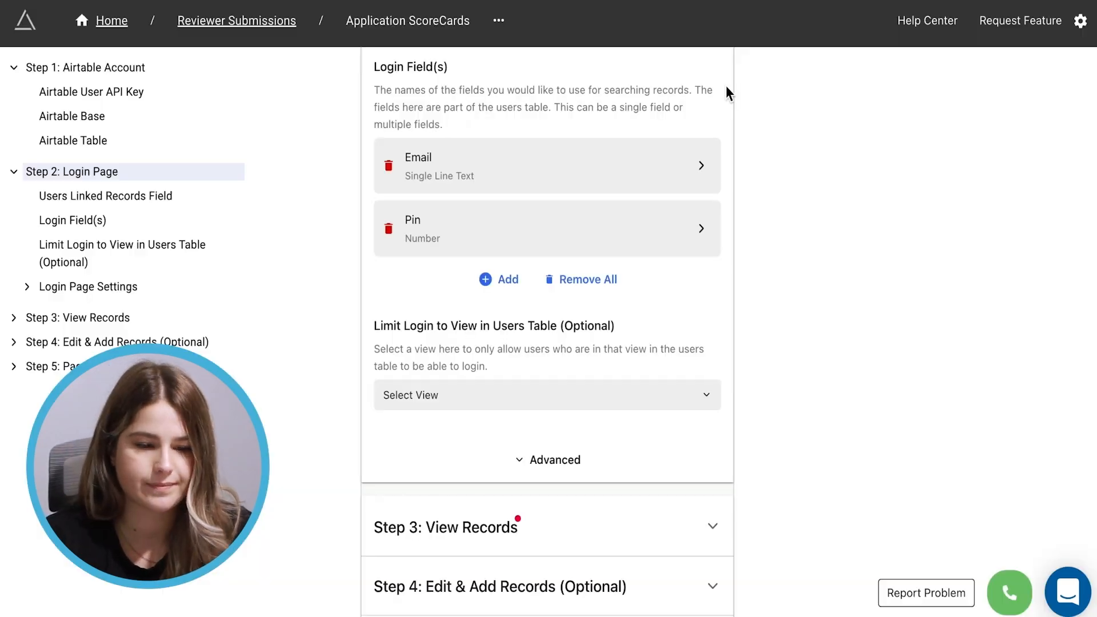
{"action": "scroll", "coordinate": [502, 480], "scroll_direction": "down", "scroll_amount": 2}
{"action": "left_click", "coordinate": [643, 421]}
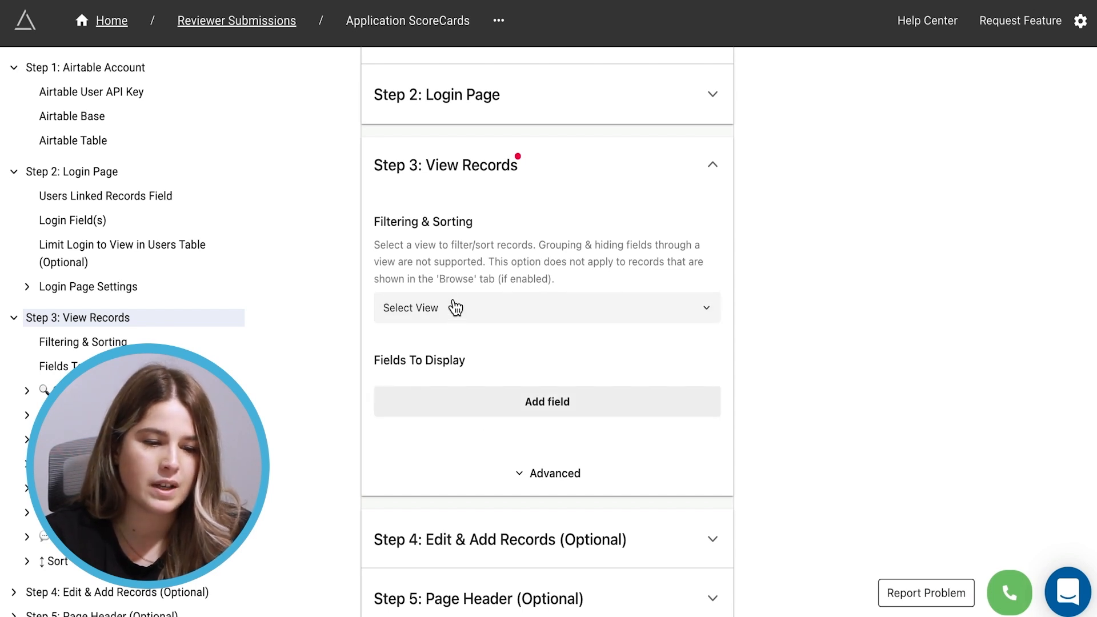
Filter View Records by the All Active Application view and open the Fields To Display picker
{"action": "left_click", "coordinate": [499, 307]}
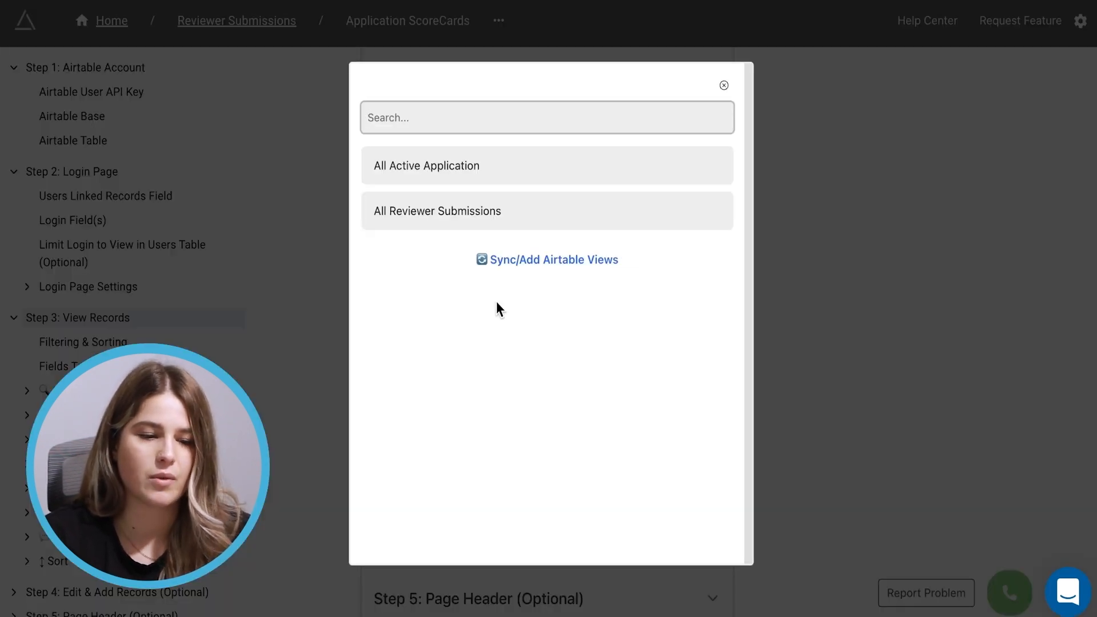
{"action": "left_click", "coordinate": [420, 176]}
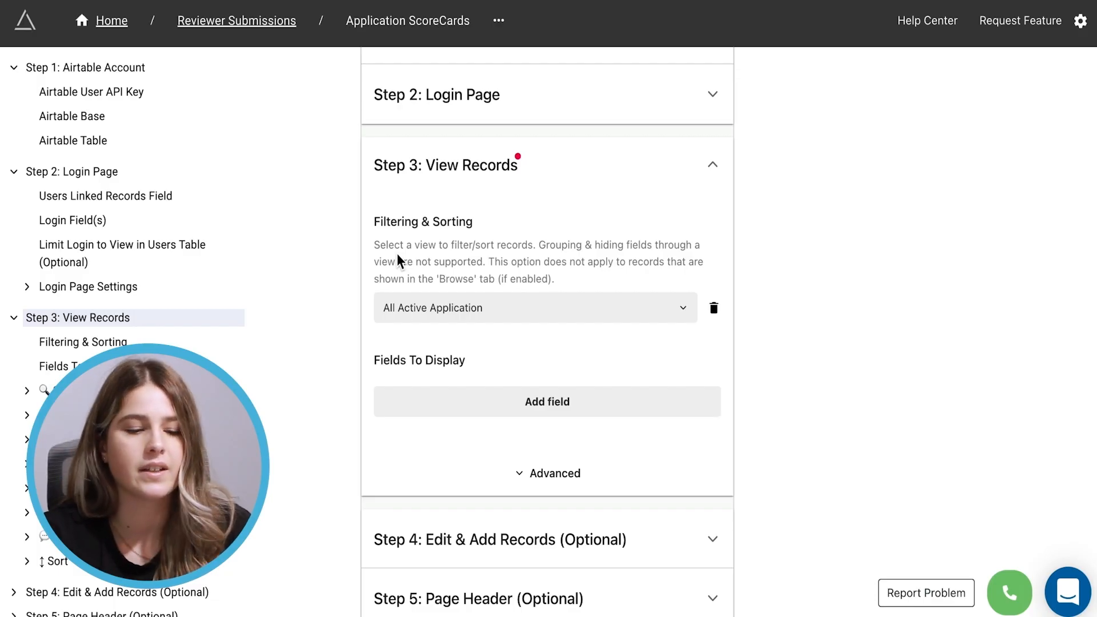
{"action": "scroll", "coordinate": [550, 351], "scroll_direction": "down", "scroll_amount": 2}
{"action": "left_click", "coordinate": [557, 299]}
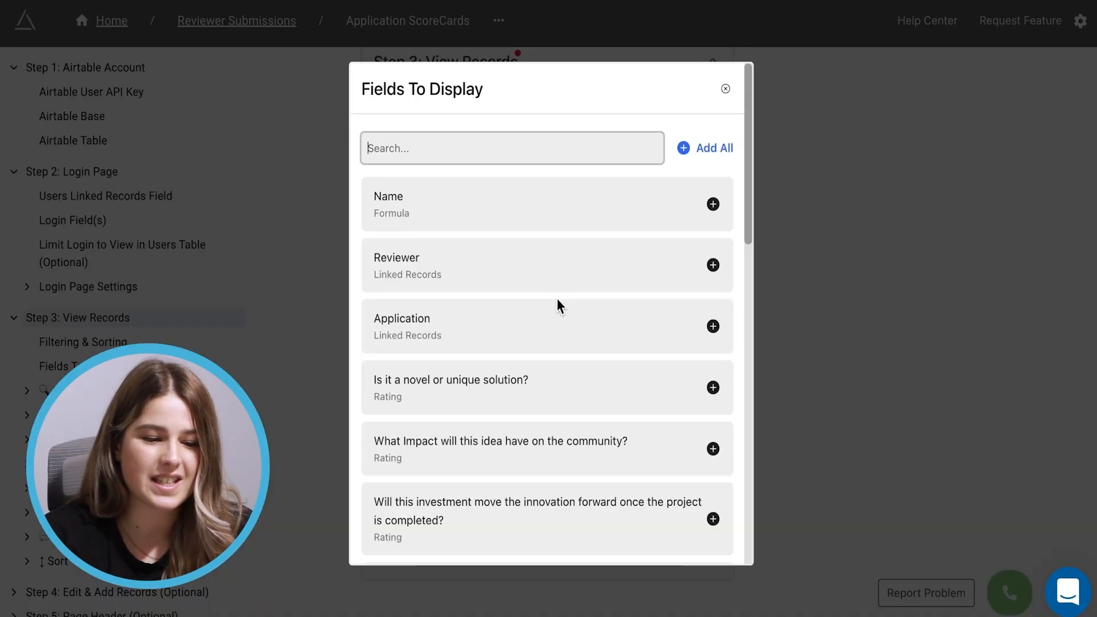
Display Application, the novel solution, community impact and viability ratings, and Feedback and Questions
{"action": "scroll", "coordinate": [557, 304], "scroll_direction": "down", "scroll_amount": 2}
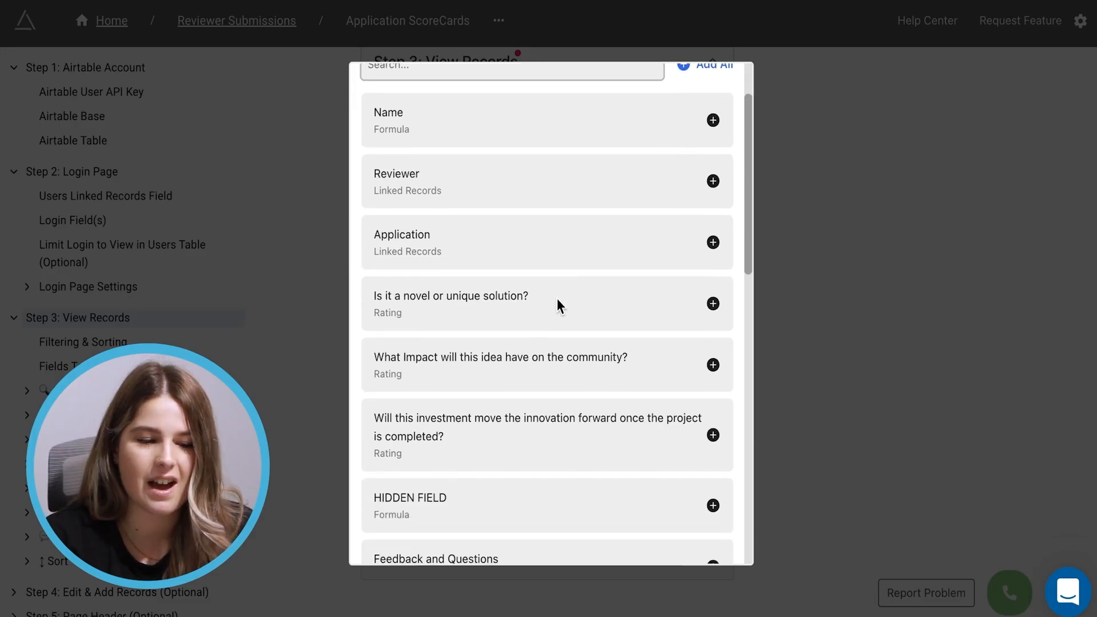
{"action": "left_click", "coordinate": [713, 243]}
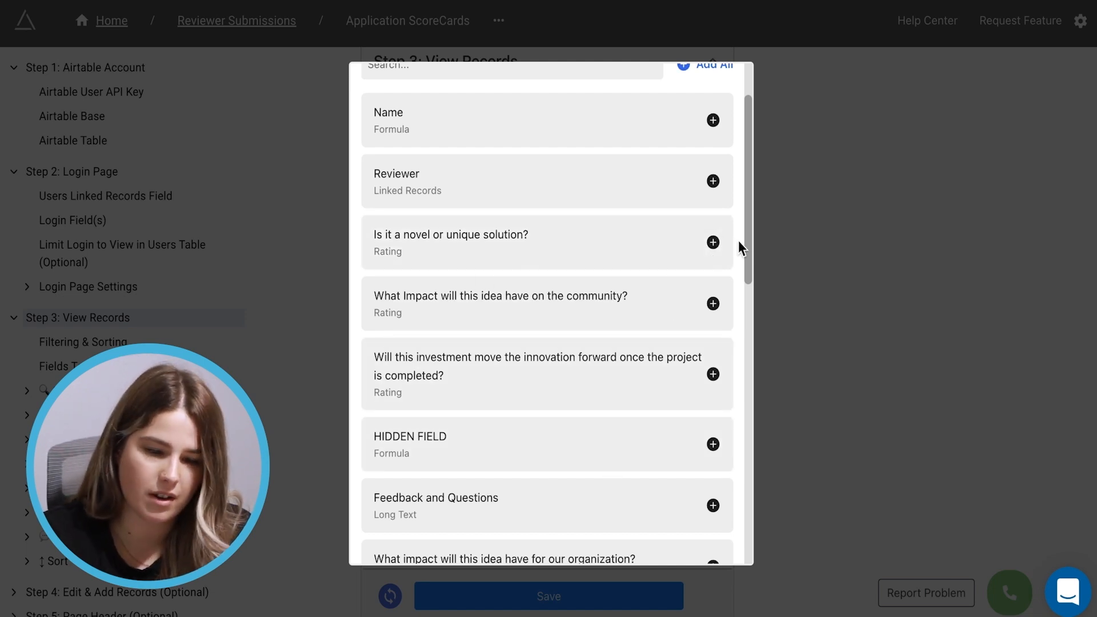
{"action": "left_click", "coordinate": [713, 243]}
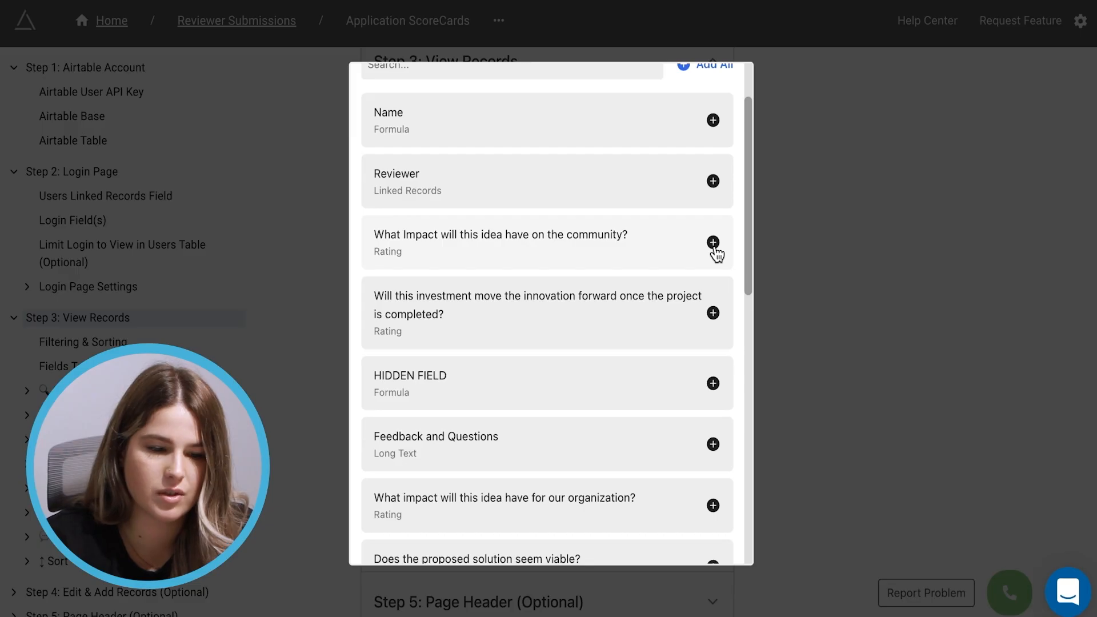
{"action": "left_click", "coordinate": [712, 243]}
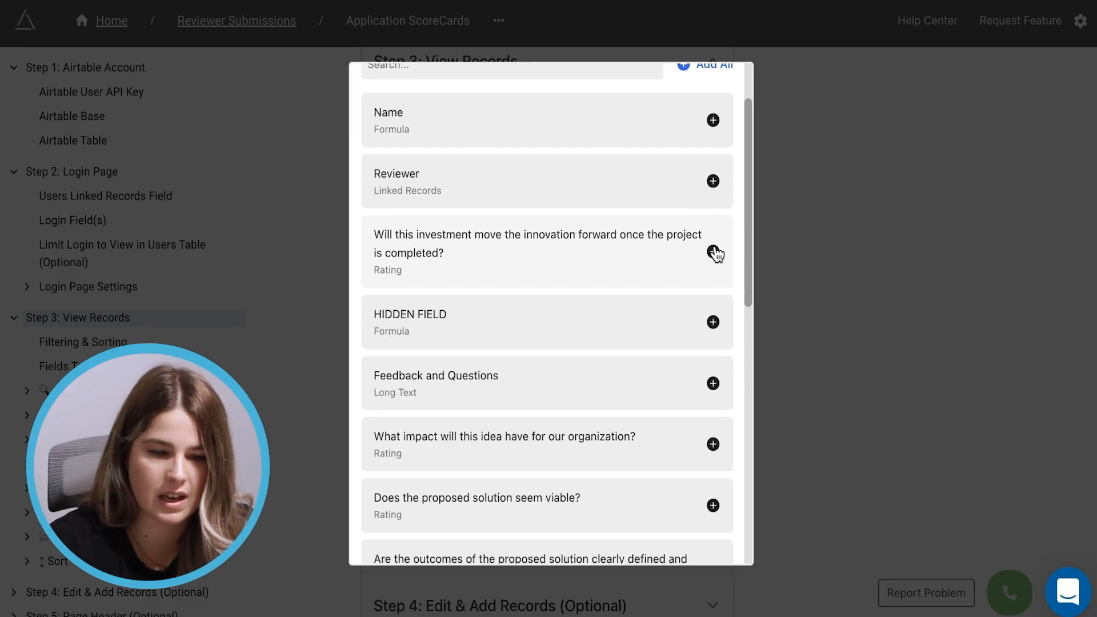
{"action": "scroll", "coordinate": [611, 243], "scroll_direction": "down", "scroll_amount": 2}
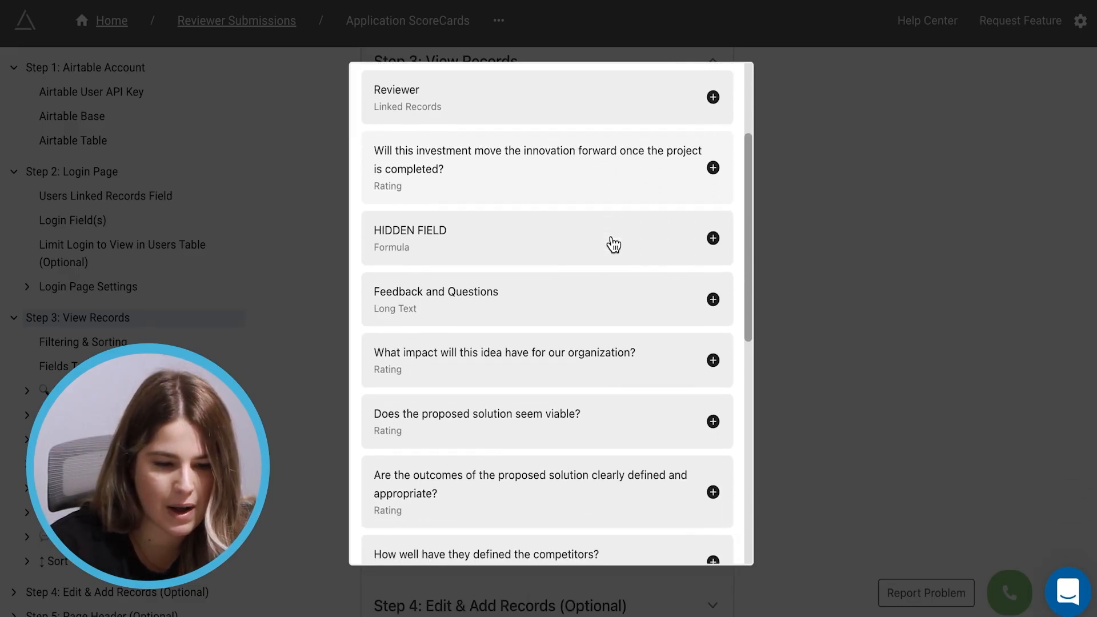
{"action": "left_click", "coordinate": [540, 422]}
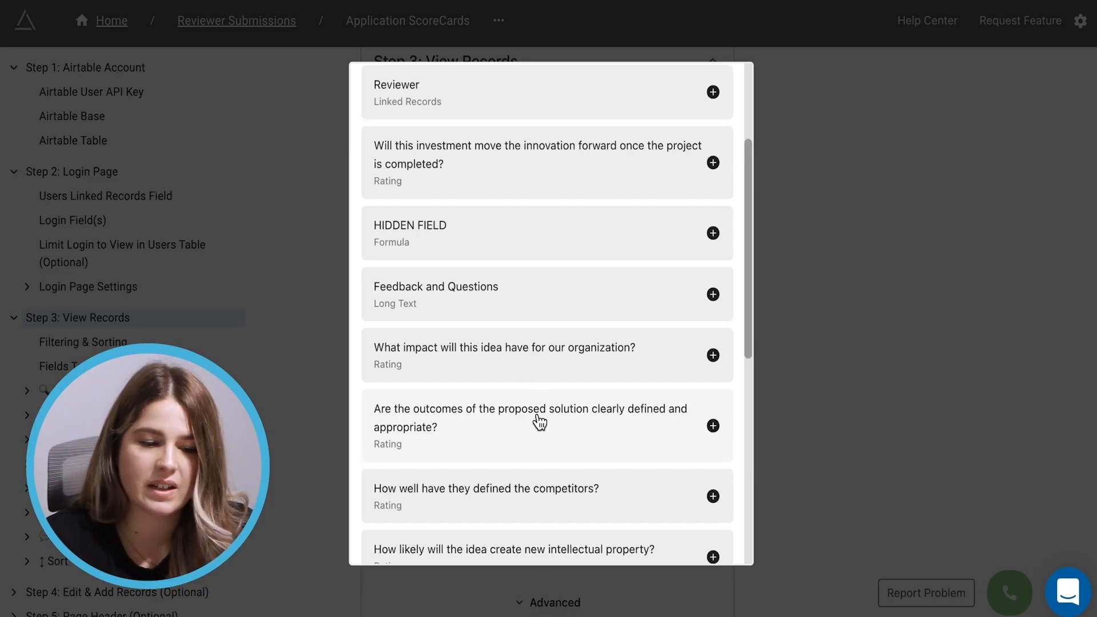
{"action": "left_click", "coordinate": [487, 301]}
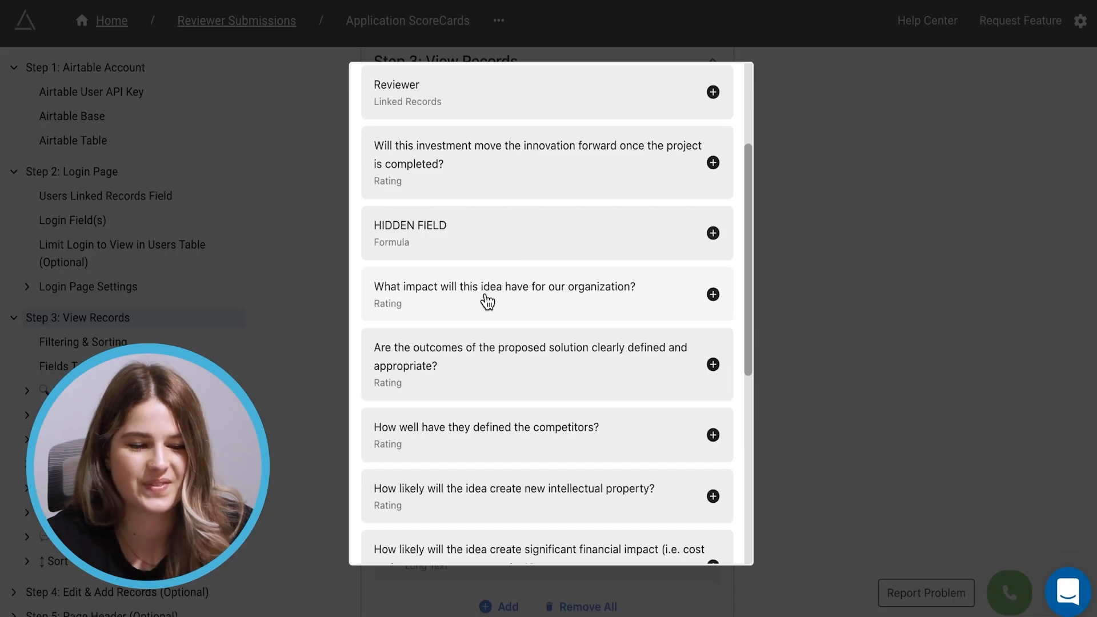
{"action": "scroll", "coordinate": [526, 448], "scroll_direction": "down", "scroll_amount": 6}
{"action": "left_click", "coordinate": [876, 100]}
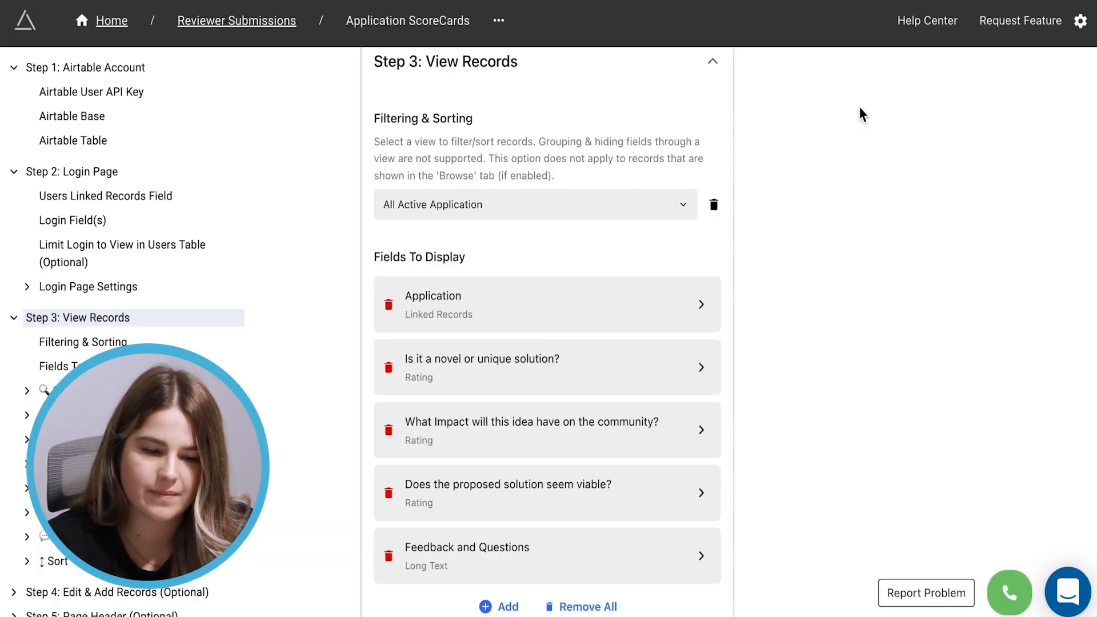
Open the Application field's settings and expand its Previewing Records options
{"action": "left_click", "coordinate": [508, 312]}
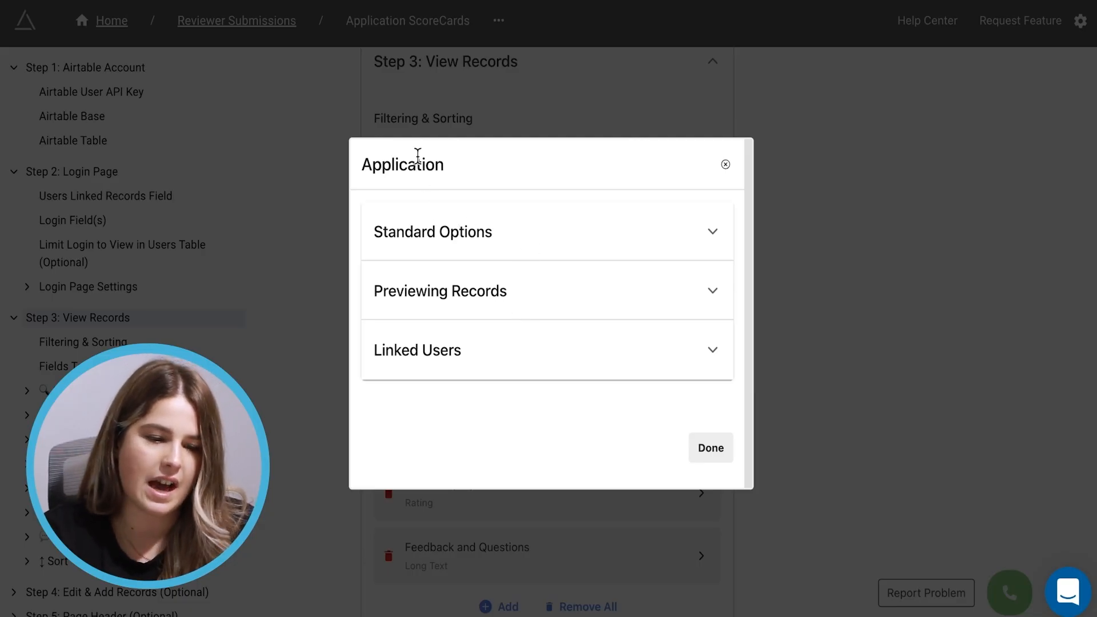
{"action": "left_click", "coordinate": [713, 290]}
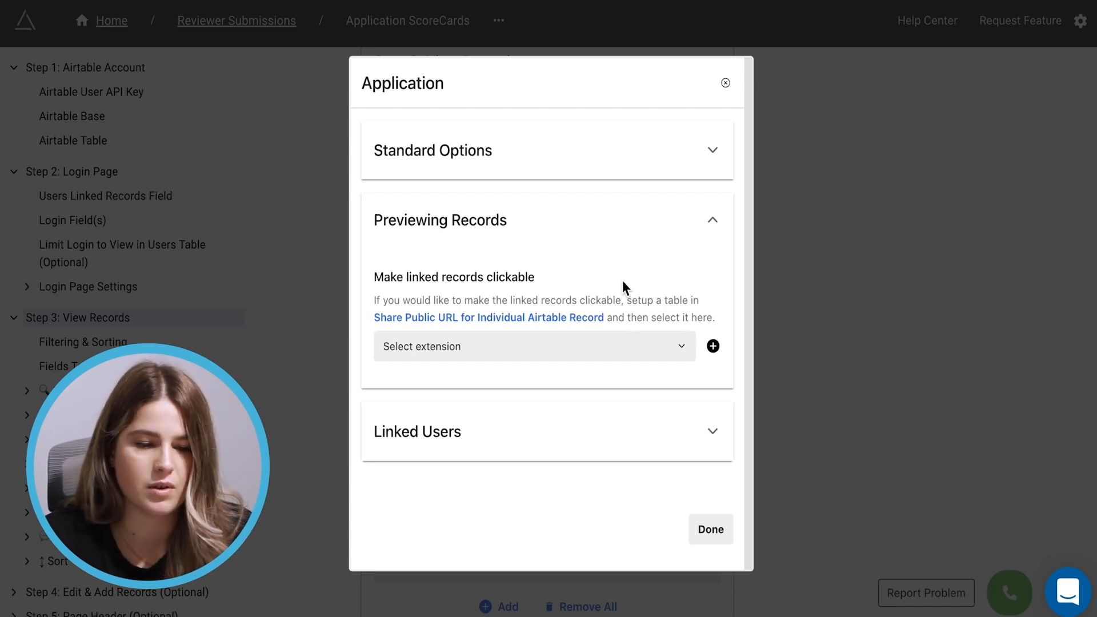
Create a record-preview page titled 'Applications Preview' and expand its View Records step
{"action": "left_click", "coordinate": [713, 347]}
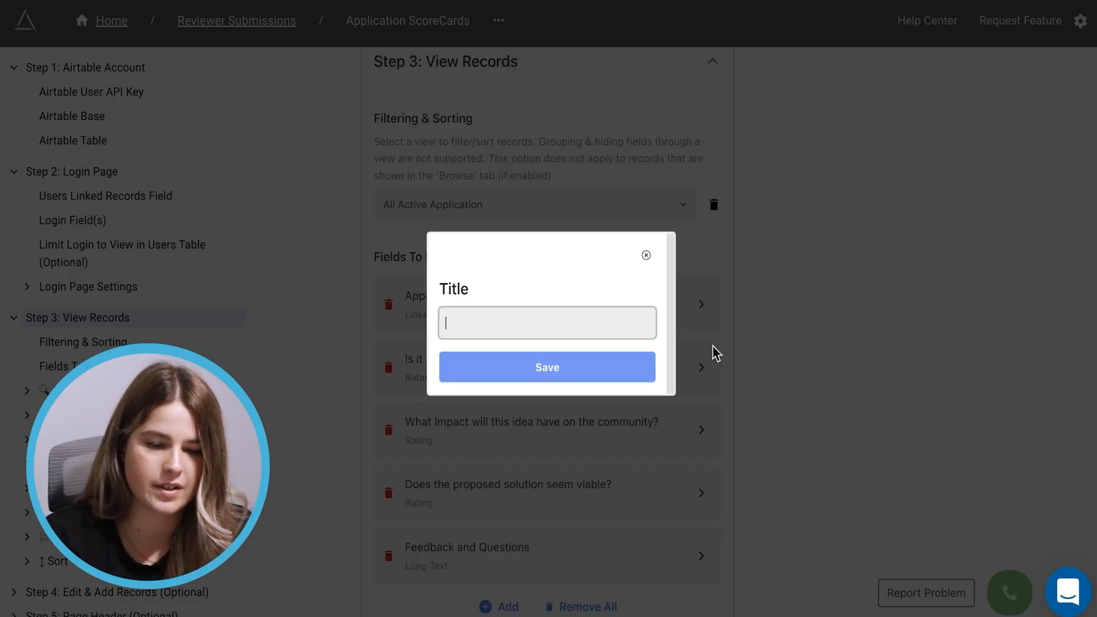
{"action": "type", "text": "Applications Preview"}
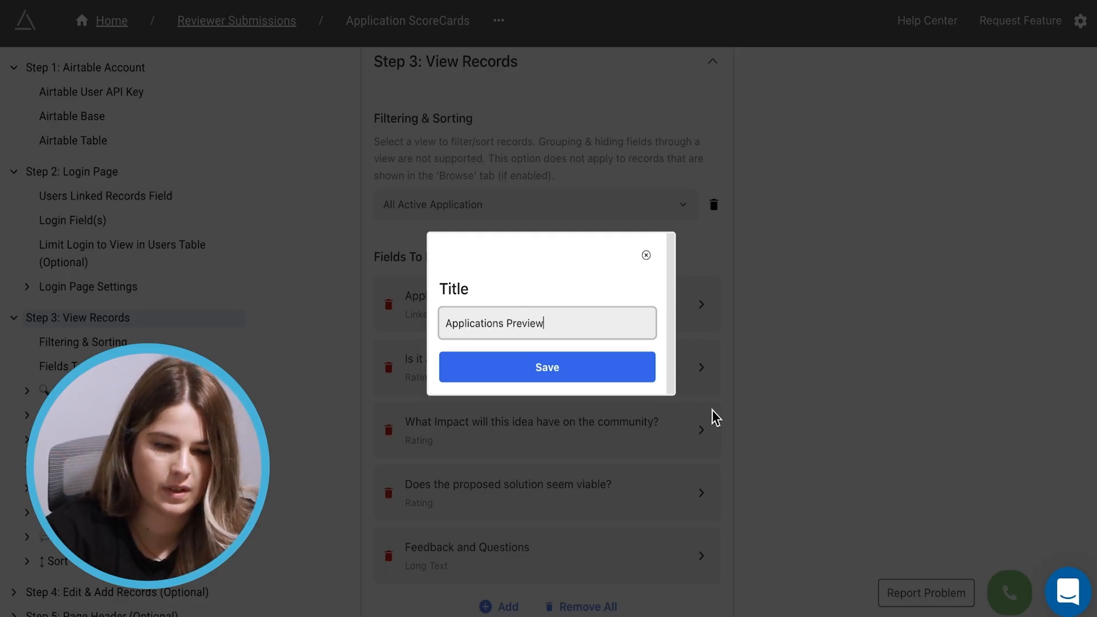
{"action": "left_click", "coordinate": [590, 375]}
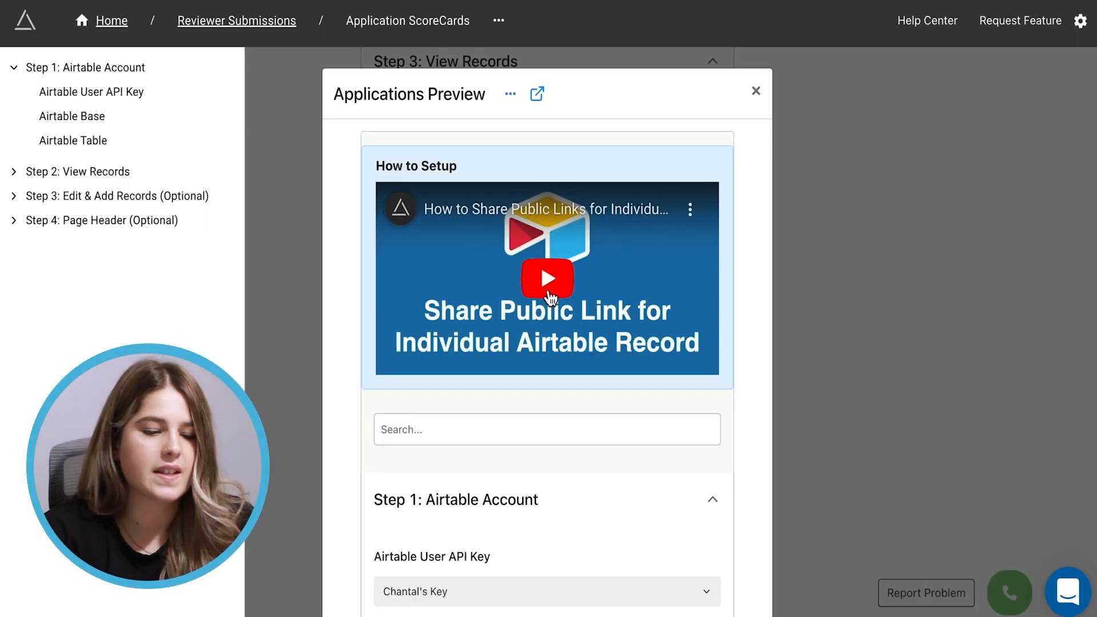
{"action": "scroll", "coordinate": [550, 295], "scroll_direction": "down", "scroll_amount": 4}
{"action": "scroll", "coordinate": [550, 282], "scroll_direction": "down", "scroll_amount": 4}
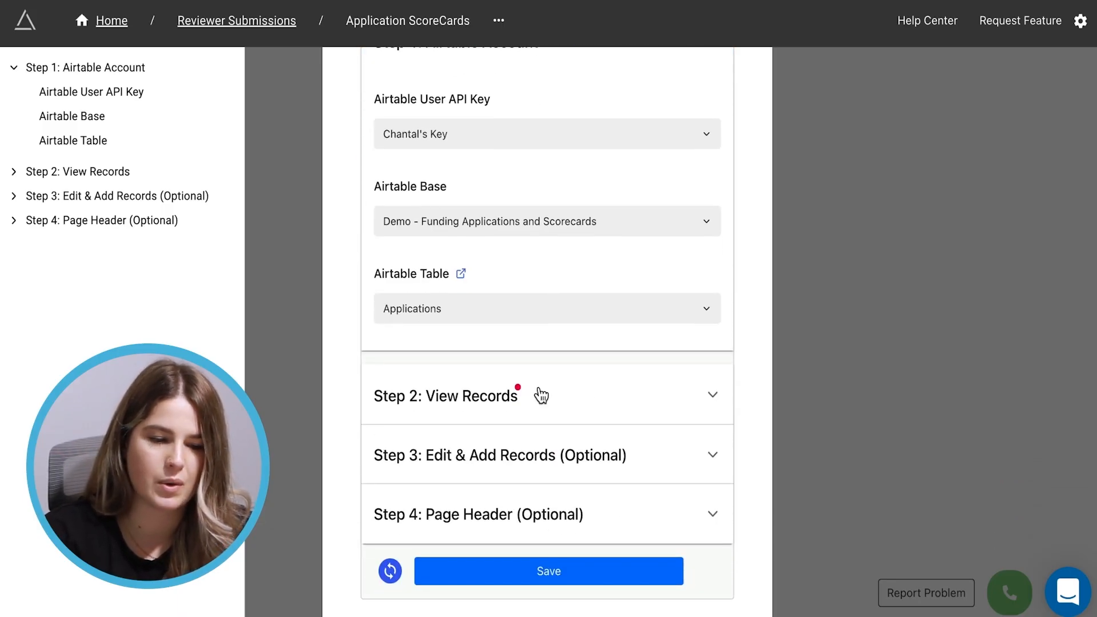
{"action": "left_click", "coordinate": [489, 401]}
Add Project one-liner, Unmet Care Need, Approach and Attachments to the preview page and save it
{"action": "left_click", "coordinate": [541, 227]}
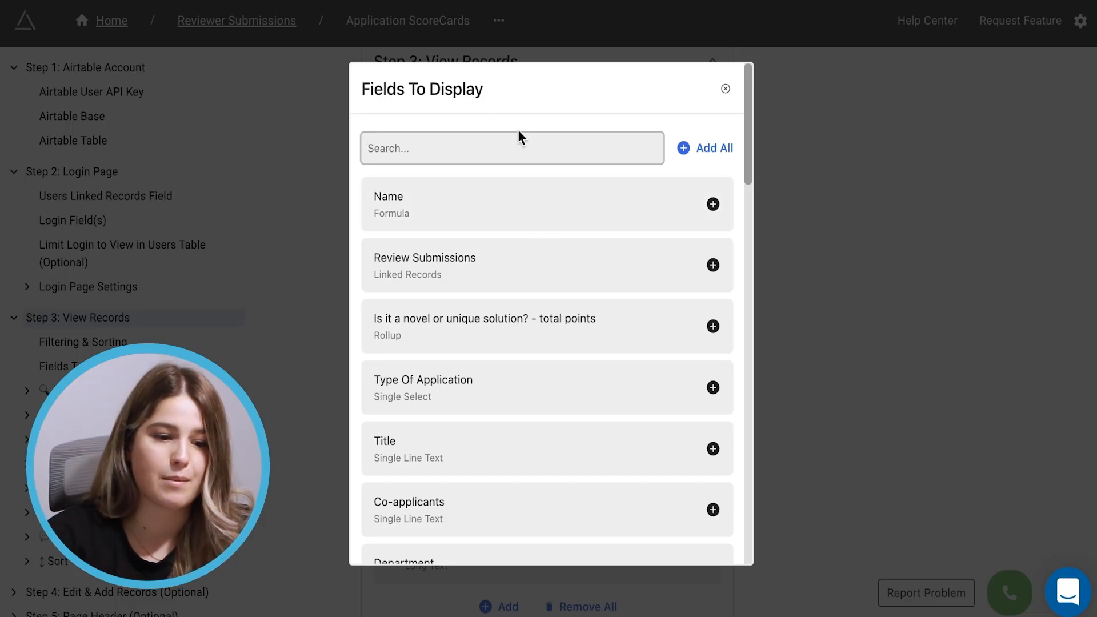
{"action": "scroll", "coordinate": [457, 399], "scroll_direction": "down", "scroll_amount": 4}
{"action": "scroll", "coordinate": [458, 399], "scroll_direction": "up", "scroll_amount": 4}
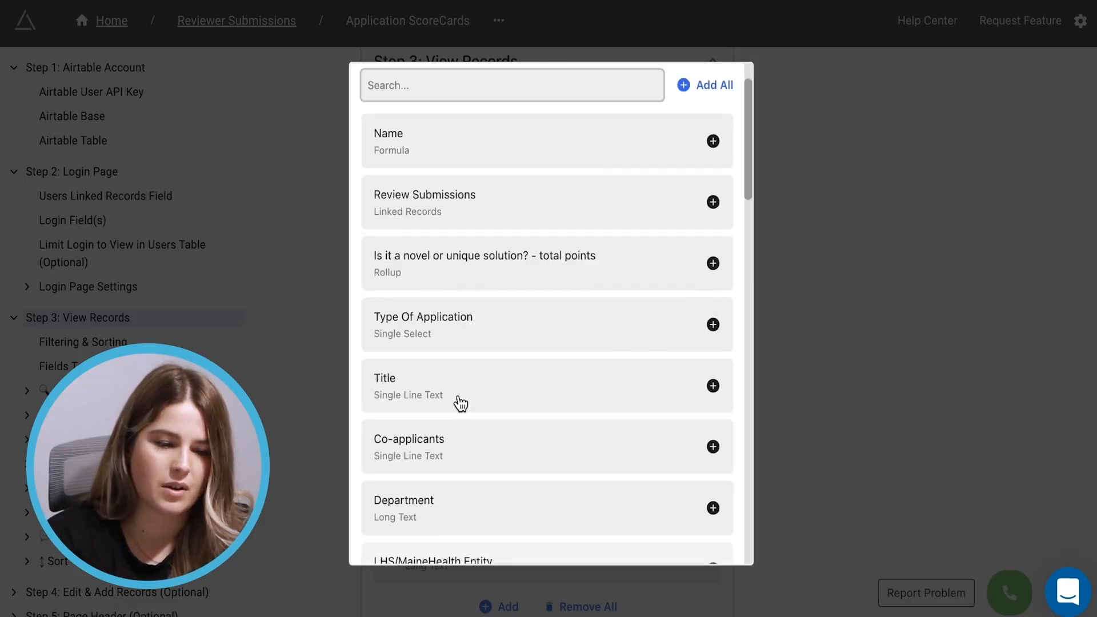
{"action": "scroll", "coordinate": [465, 318], "scroll_direction": "down", "scroll_amount": 7}
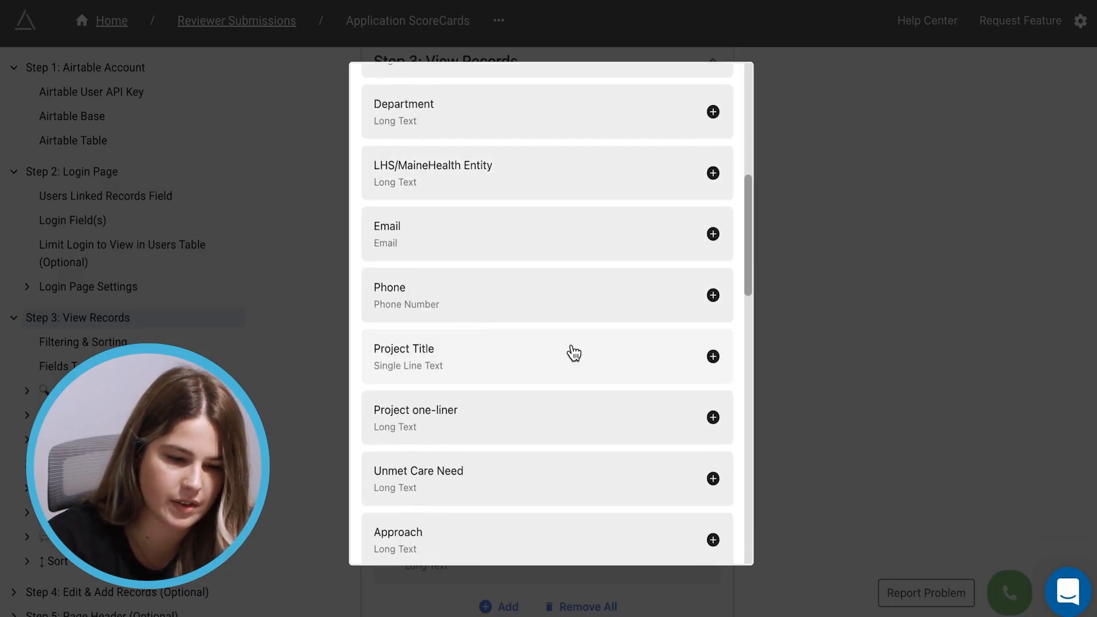
{"action": "left_click", "coordinate": [488, 368]}
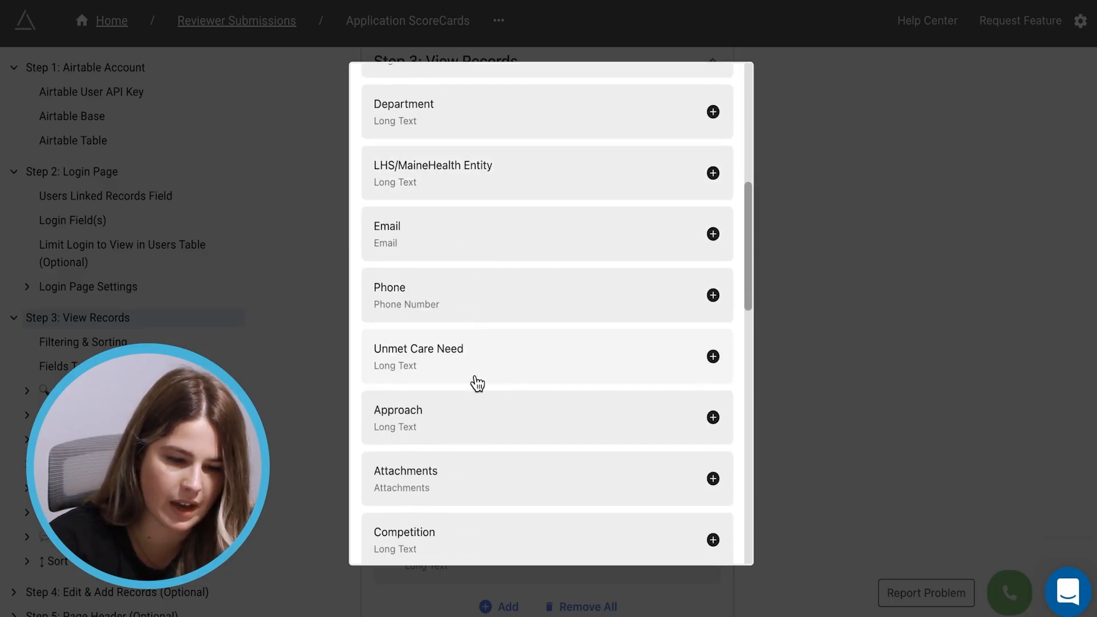
{"action": "left_click", "coordinate": [463, 373]}
{"action": "left_click", "coordinate": [461, 377]}
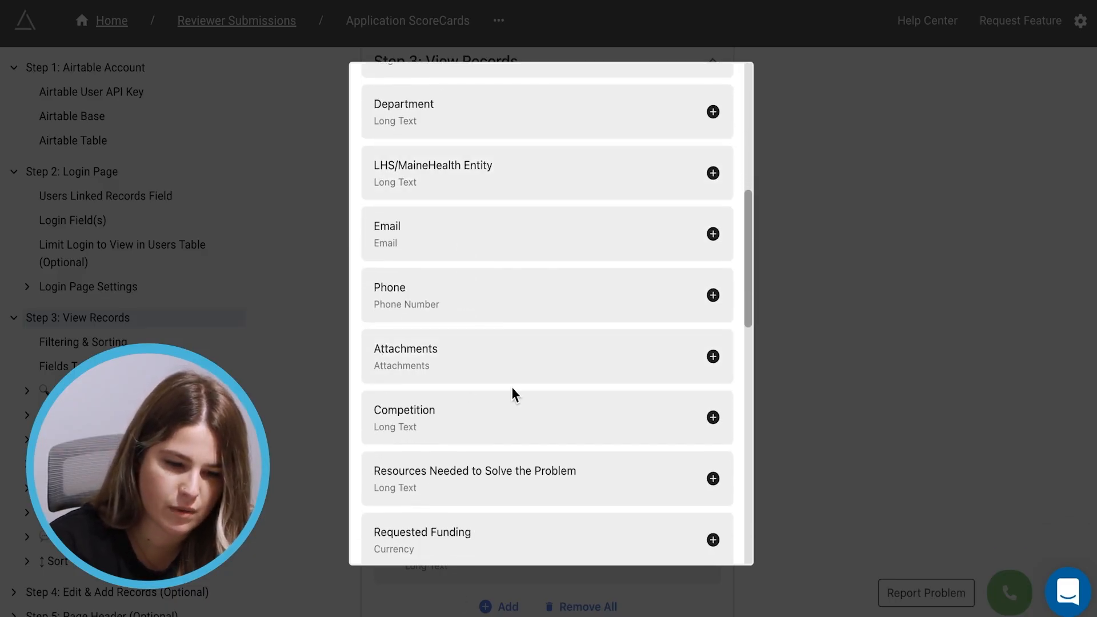
{"action": "left_click", "coordinate": [468, 365]}
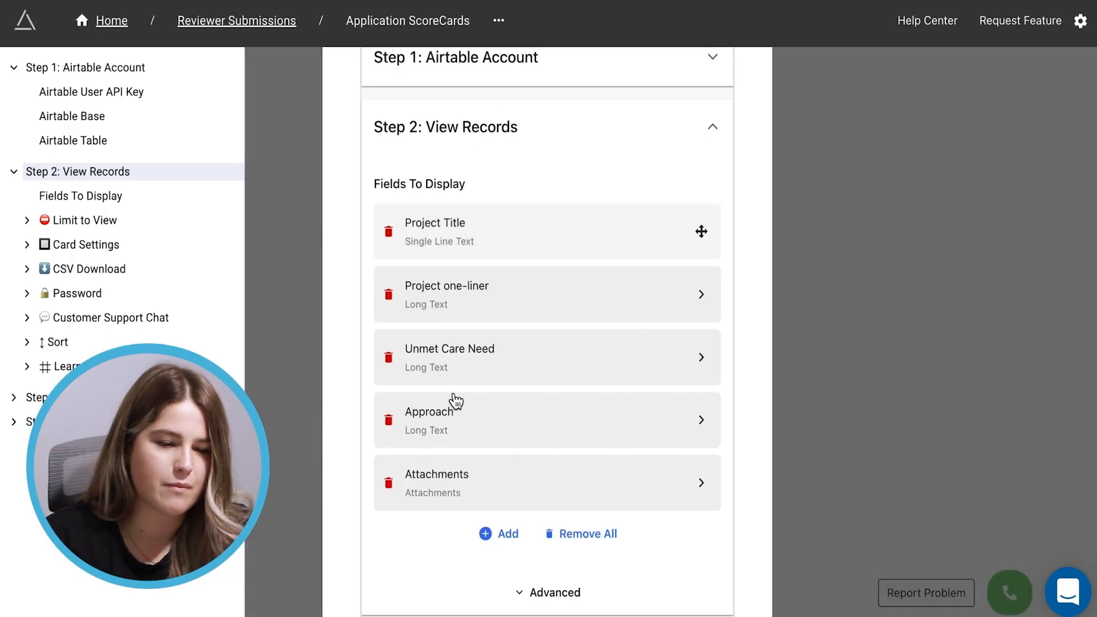
{"action": "scroll", "coordinate": [635, 364], "scroll_direction": "down", "scroll_amount": 5}
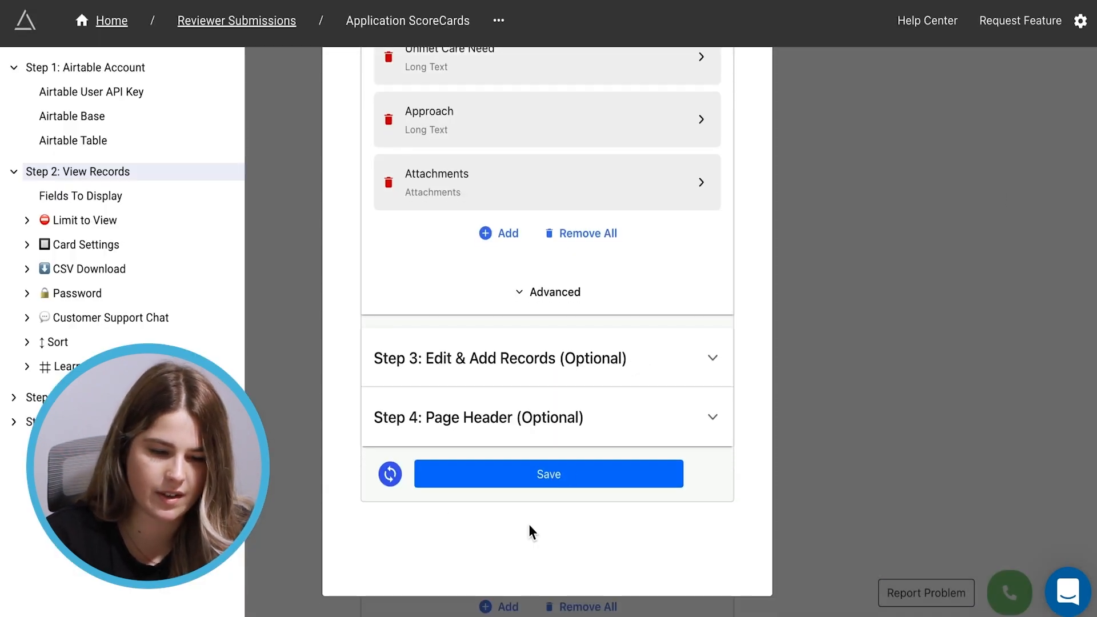
{"action": "left_click", "coordinate": [552, 479]}
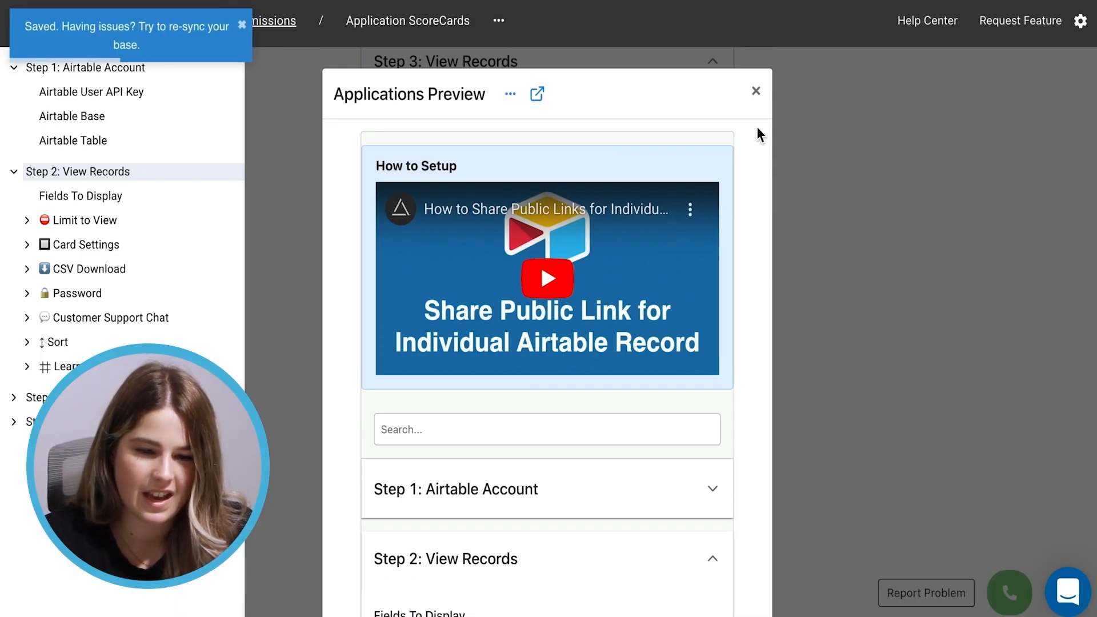
Make Application links open the Applications Preview page in a pop-up and finish the field settings
{"action": "left_click", "coordinate": [756, 90]}
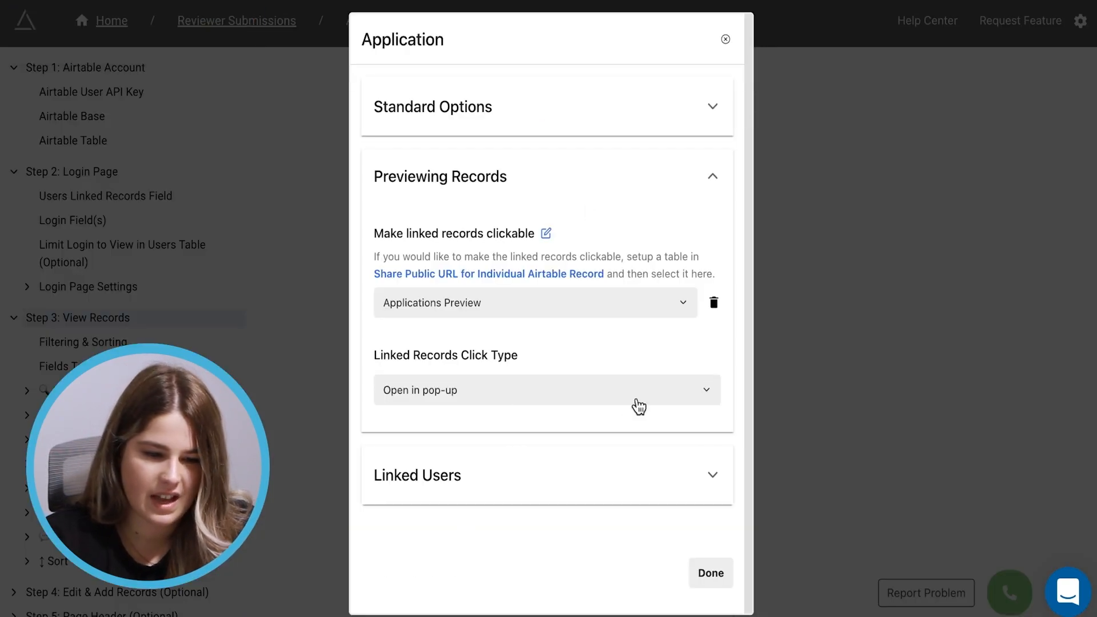
{"action": "left_click", "coordinate": [460, 392]}
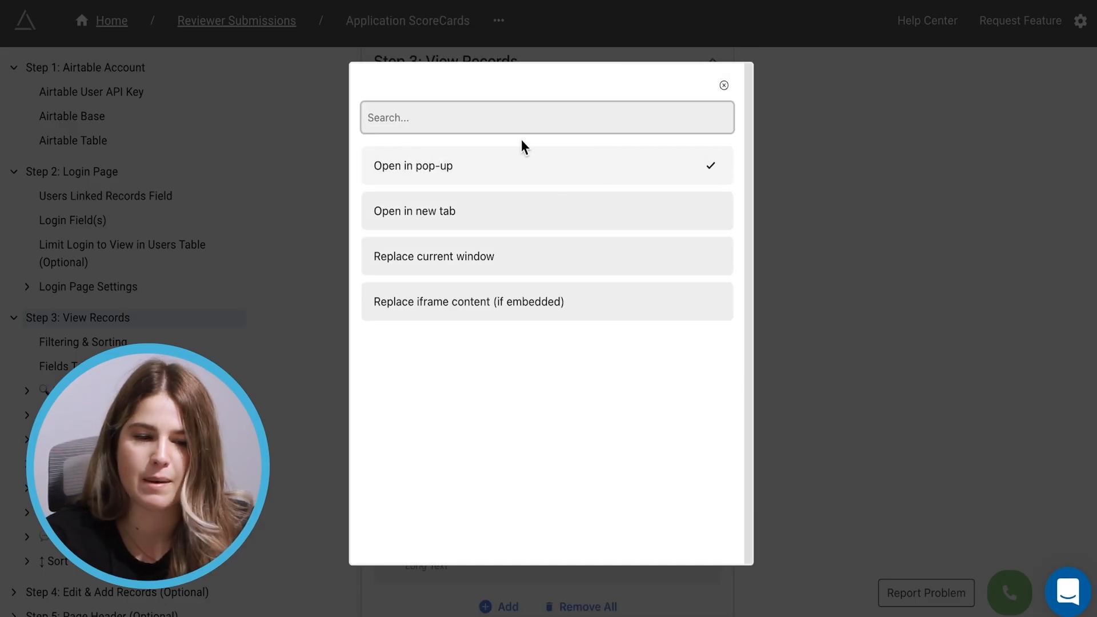
{"action": "left_click", "coordinate": [723, 86]}
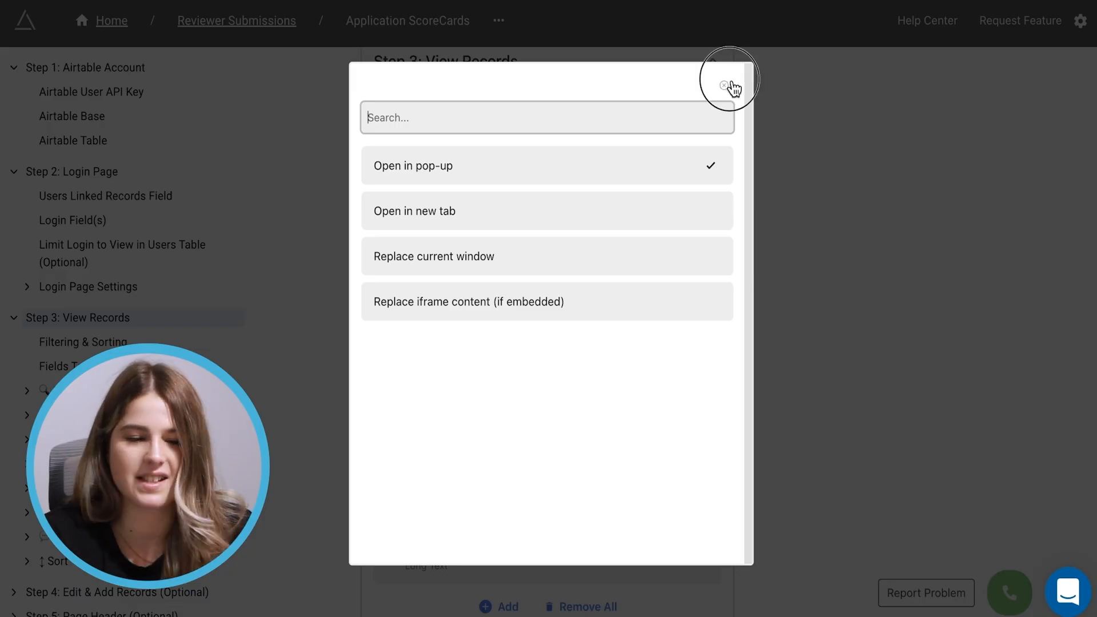
{"action": "left_click", "coordinate": [721, 583]}
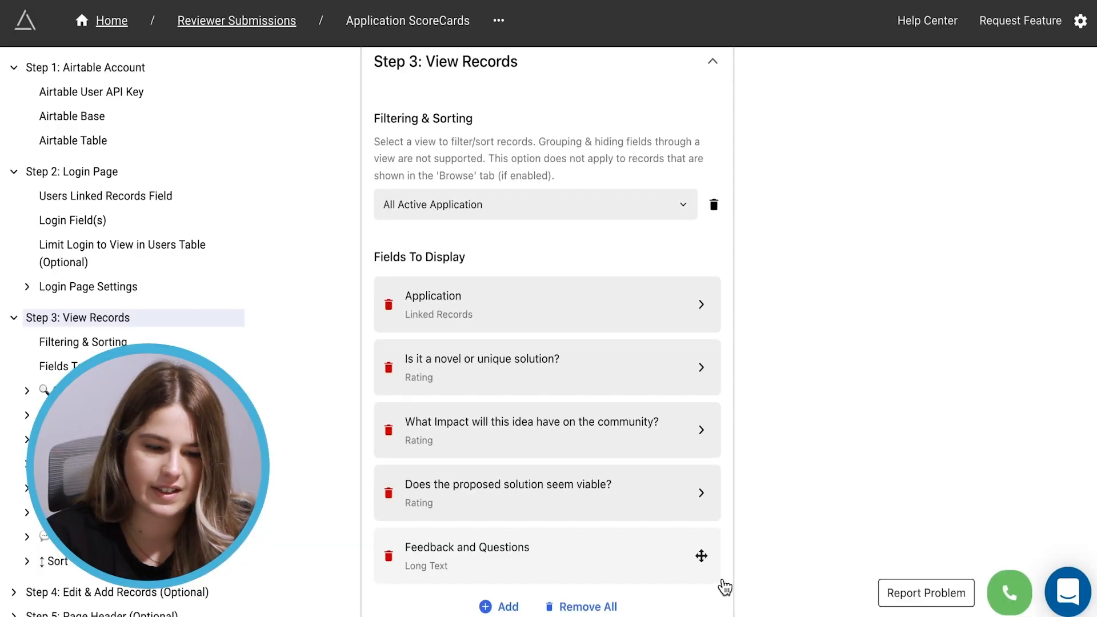
Turn on Allow Editing in Grid for the novelty and community impact rating fields
{"action": "scroll", "coordinate": [531, 398], "scroll_direction": "down", "scroll_amount": 2}
{"action": "left_click", "coordinate": [477, 301]}
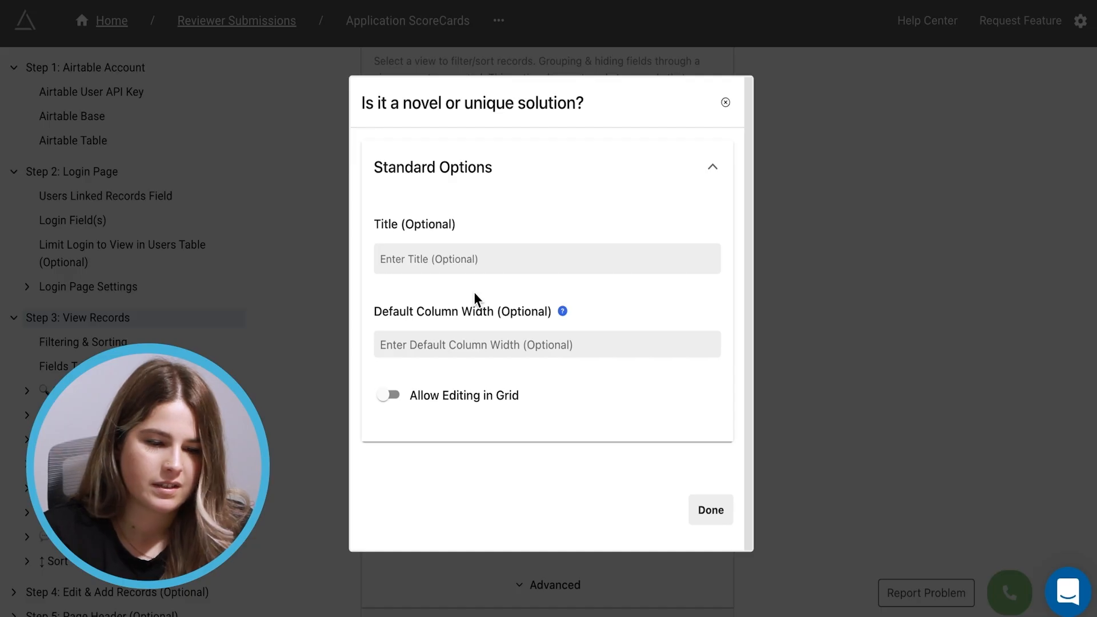
{"action": "left_click", "coordinate": [434, 251]}
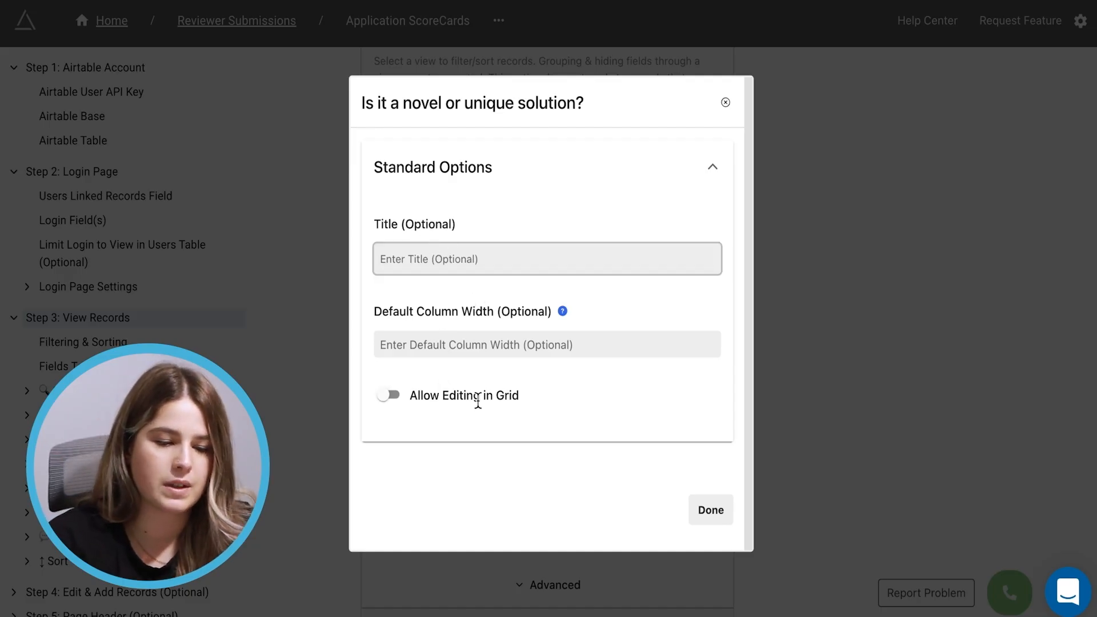
{"action": "left_click", "coordinate": [396, 397]}
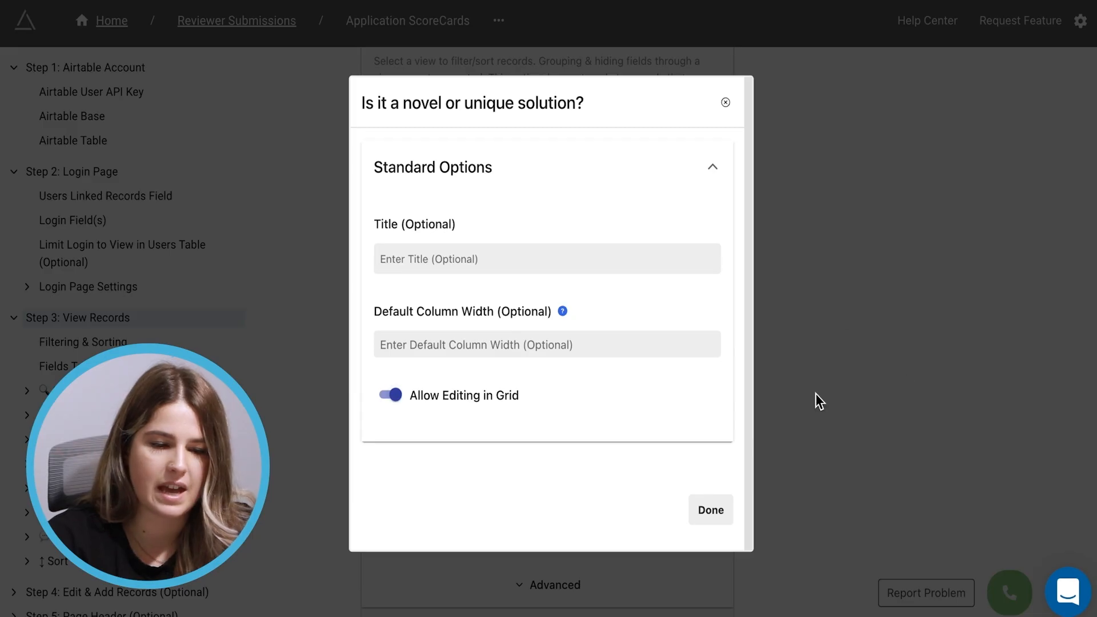
{"action": "left_click", "coordinate": [914, 379]}
{"action": "left_click", "coordinate": [462, 383]}
{"action": "left_click", "coordinate": [400, 408]}
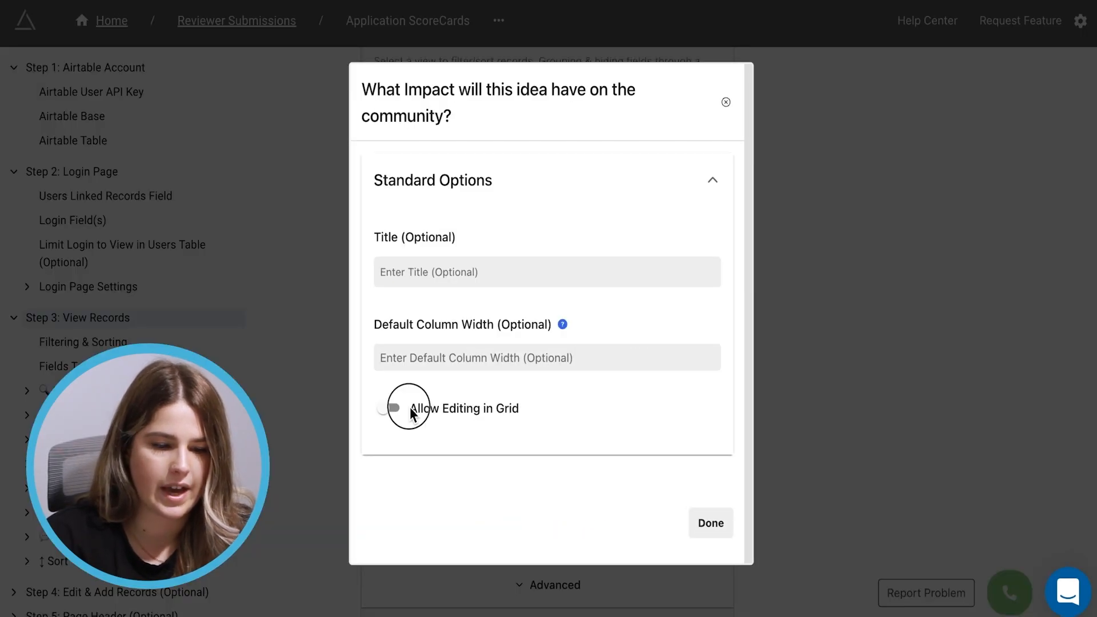
Turn on Allow Editing in Grid for the viable-solution rating and Feedback and Questions
{"action": "left_click", "coordinate": [324, 419]}
{"action": "left_click", "coordinate": [700, 409]}
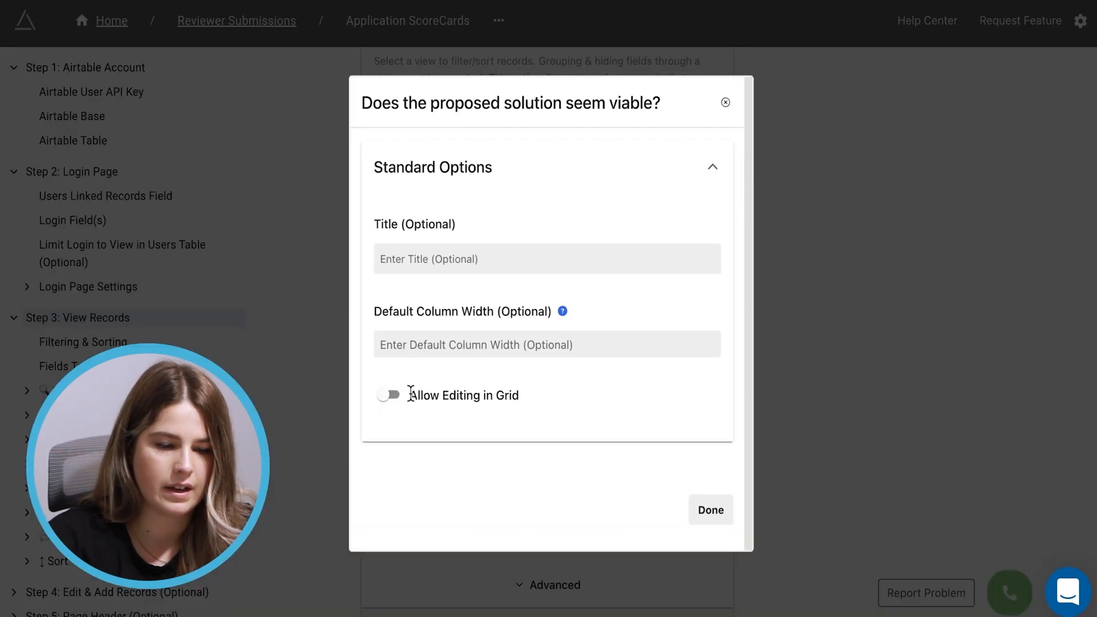
{"action": "left_click", "coordinate": [394, 394]}
{"action": "left_click", "coordinate": [352, 437]}
{"action": "left_click", "coordinate": [433, 463]}
{"action": "left_click", "coordinate": [392, 394]}
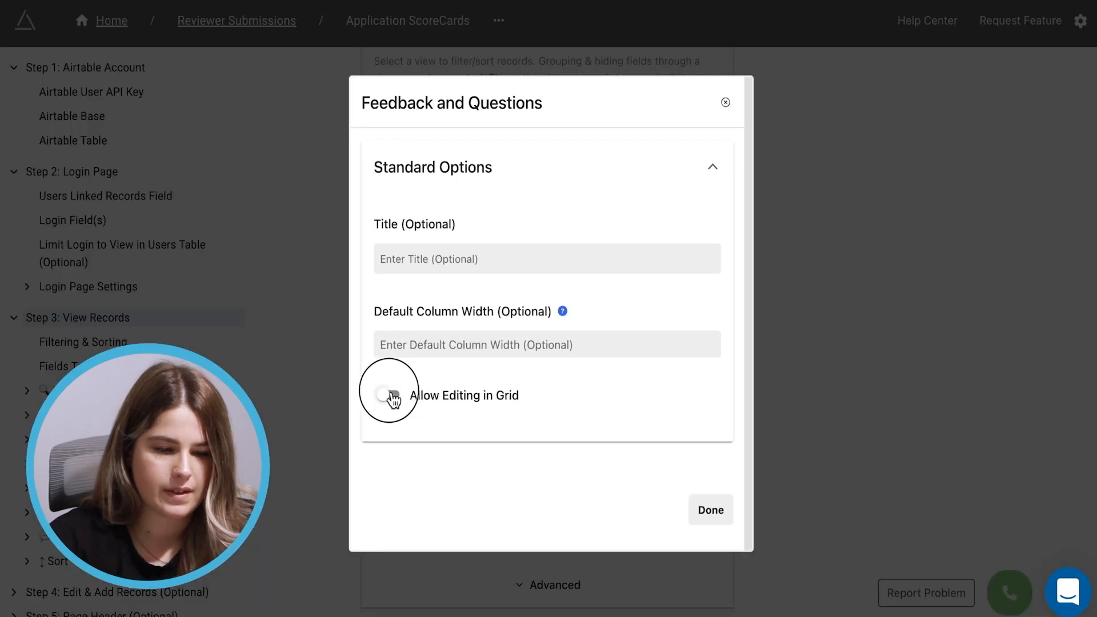
{"action": "left_click", "coordinate": [318, 464]}
{"action": "scroll", "coordinate": [514, 447], "scroll_direction": "down", "scroll_amount": 3}
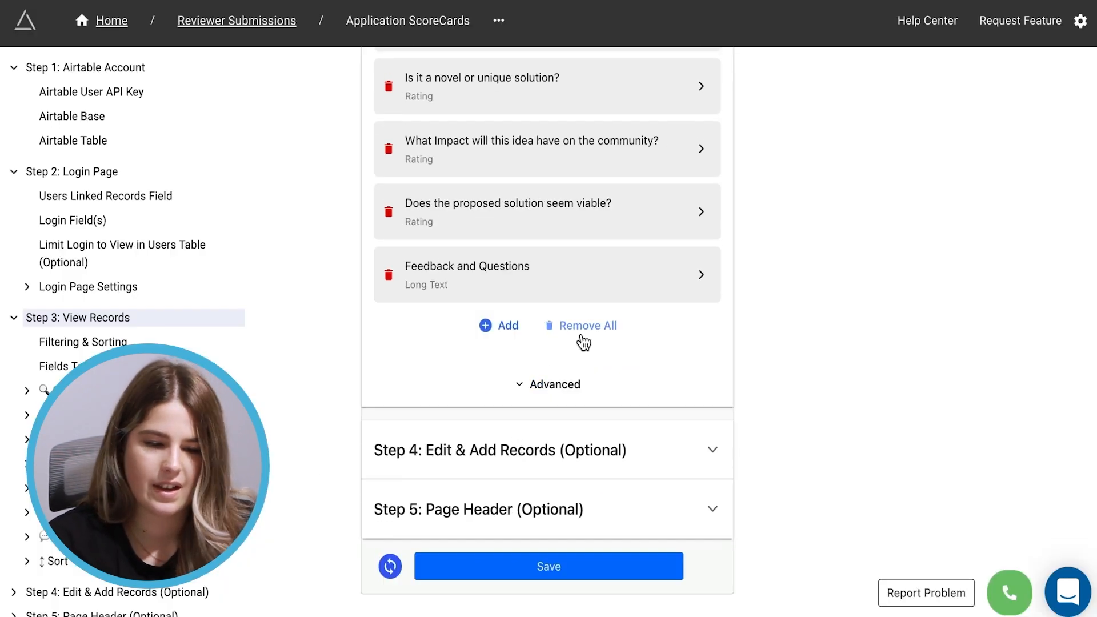
Switch on Allow users to edit records in Step 4
{"action": "left_click", "coordinate": [506, 451]}
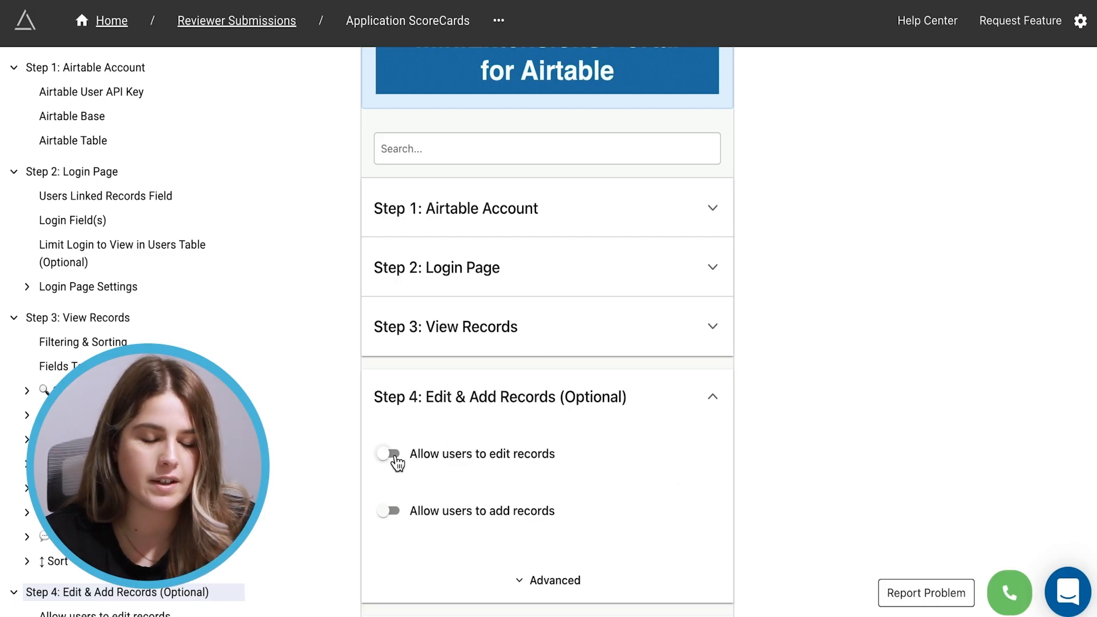
{"action": "left_click", "coordinate": [396, 456]}
{"action": "scroll", "coordinate": [592, 428], "scroll_direction": "down", "scroll_amount": 4}
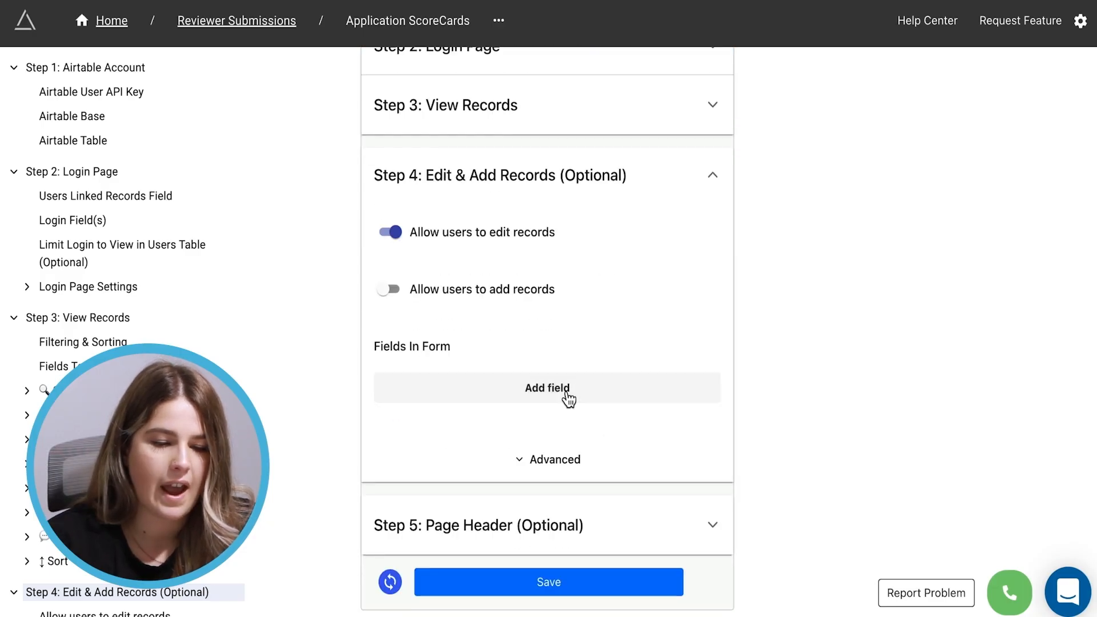
Add the novel-solution, community-impact and viability questions plus Feedback and Questions to the edit form
{"action": "left_click", "coordinate": [569, 397]}
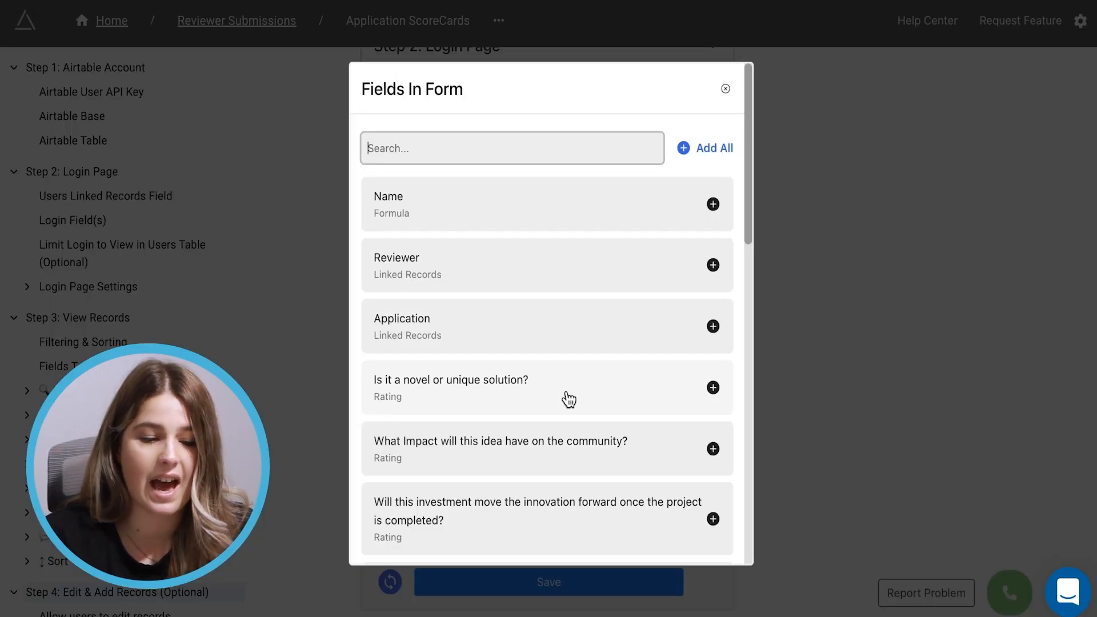
{"action": "left_click", "coordinate": [455, 395]}
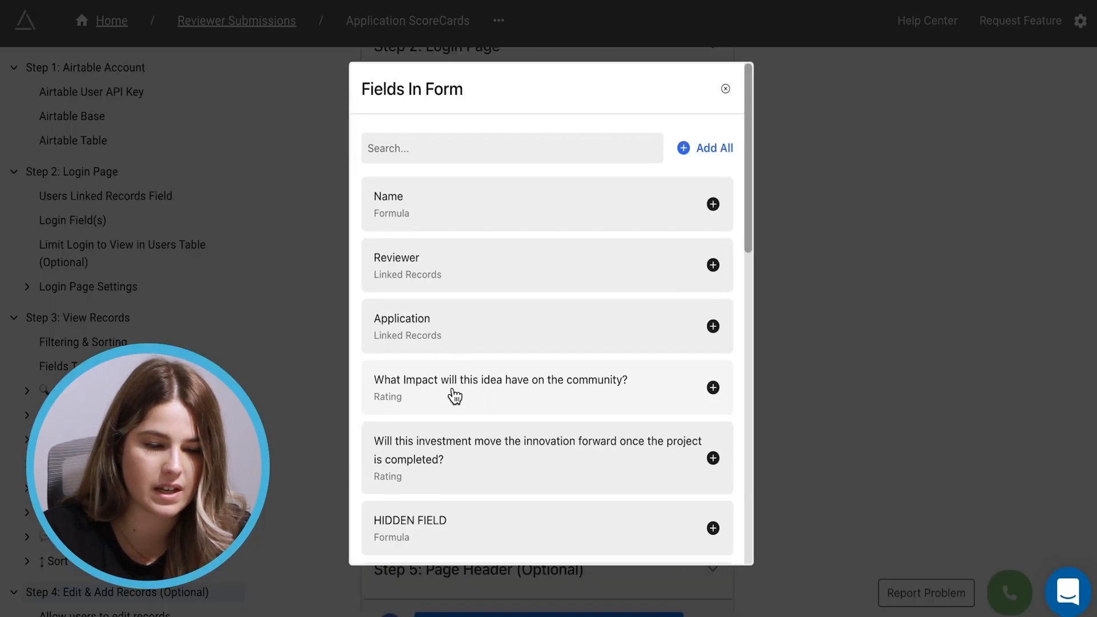
{"action": "left_click", "coordinate": [455, 396]}
{"action": "scroll", "coordinate": [454, 396], "scroll_direction": "down", "scroll_amount": 3}
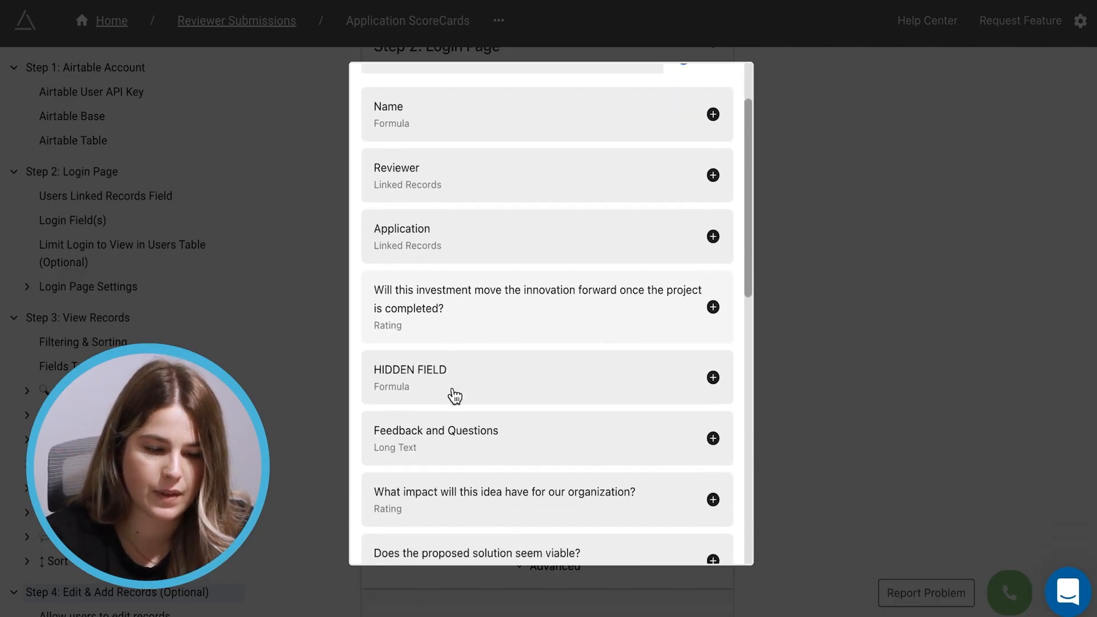
{"action": "left_click", "coordinate": [477, 489]}
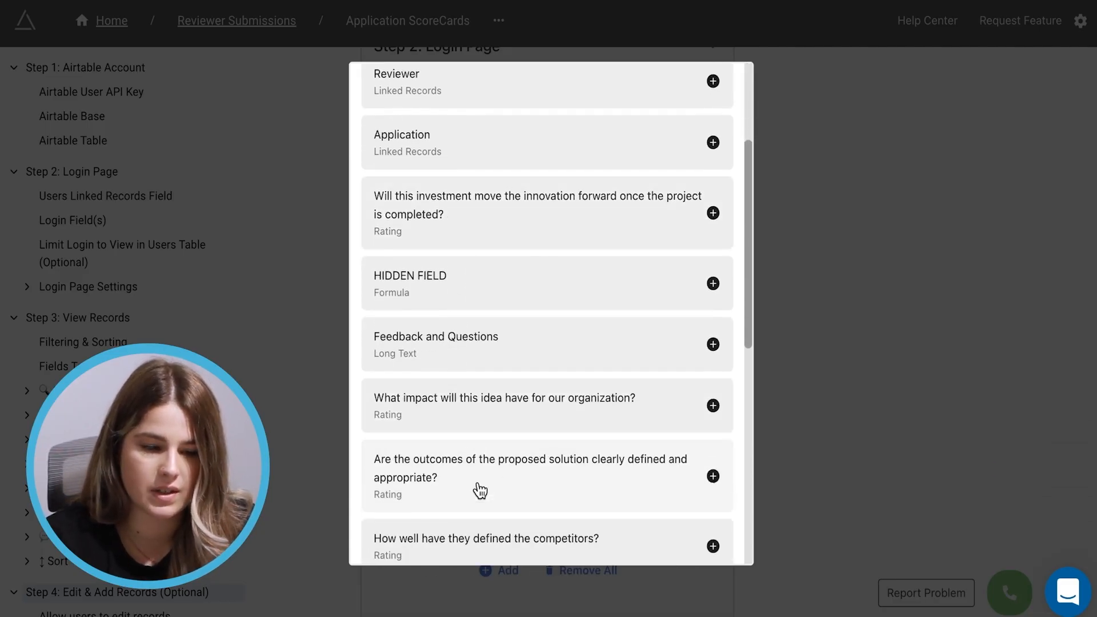
{"action": "left_click", "coordinate": [545, 347]}
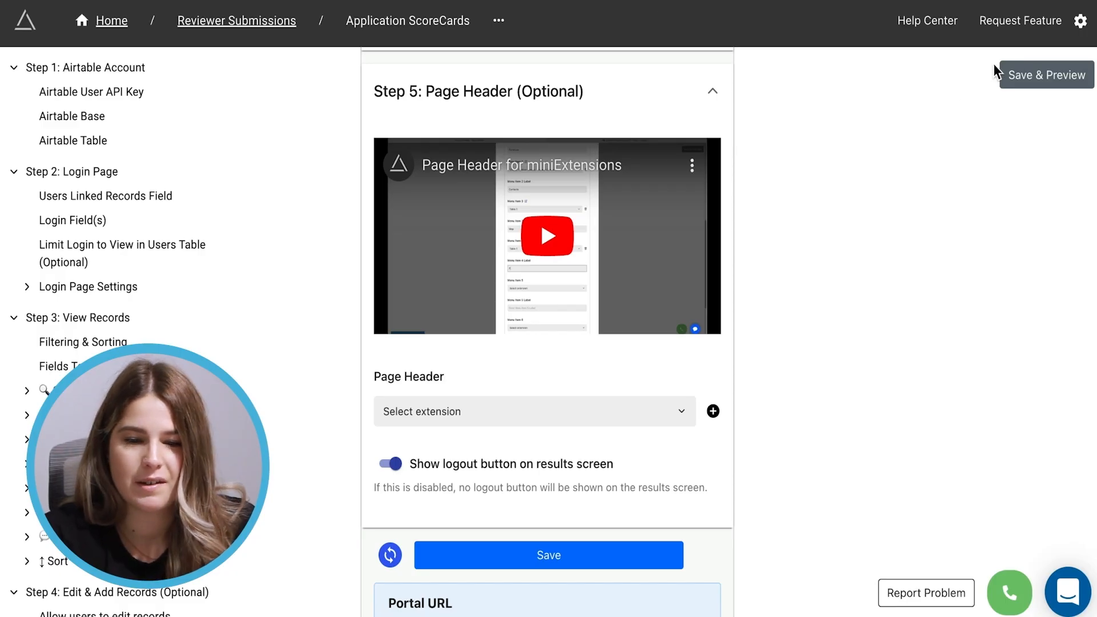
Save and preview the portal, then log in with the reviewer's email and PIN
{"action": "left_click", "coordinate": [1033, 81]}
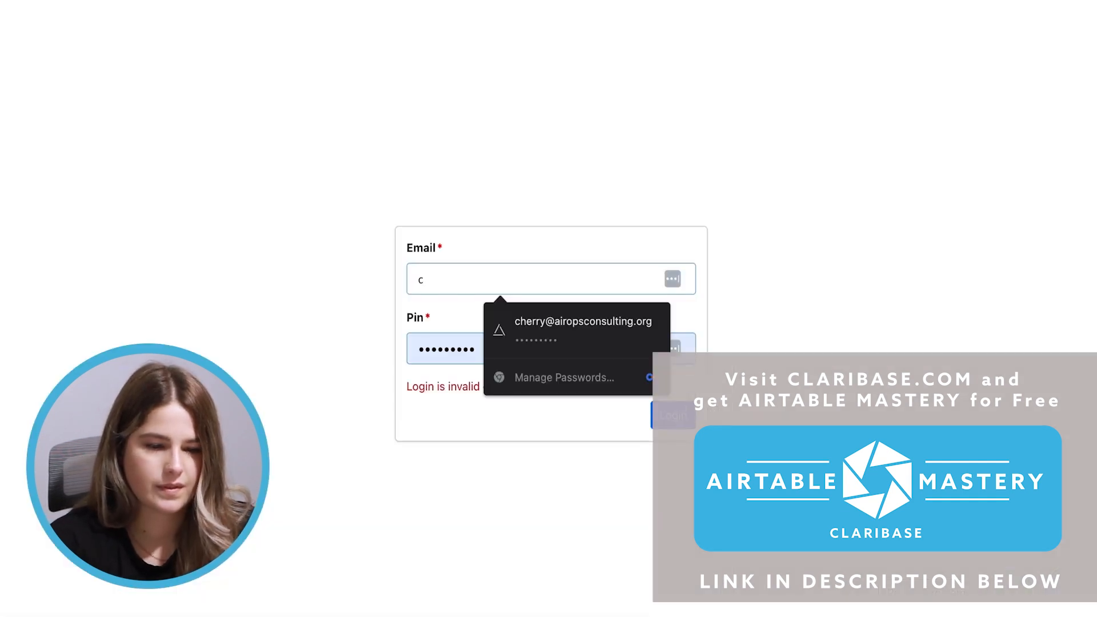
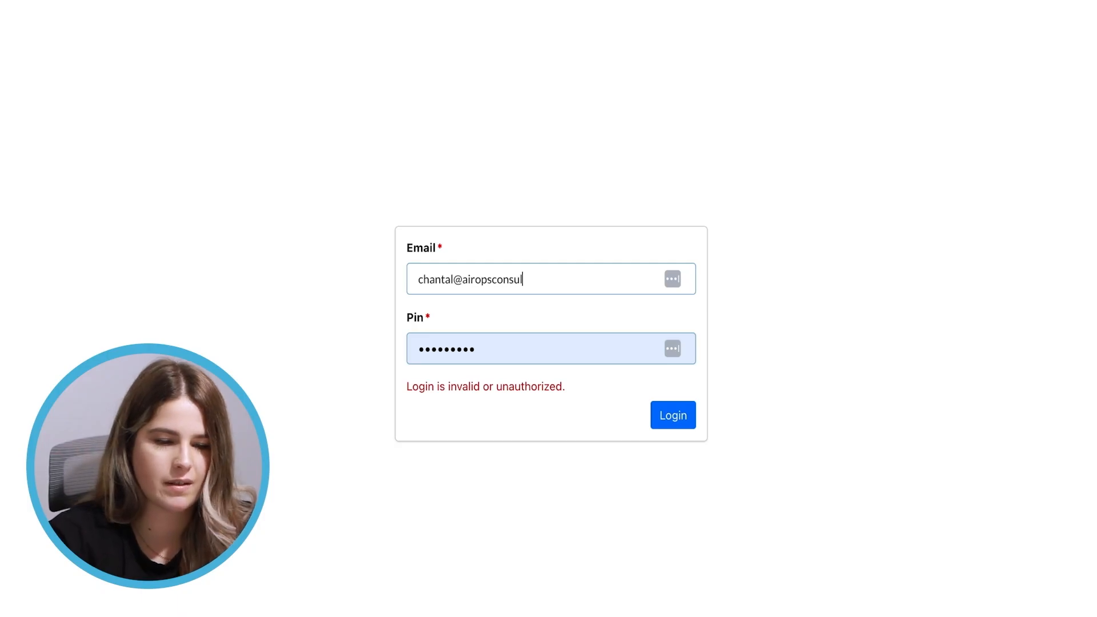
{"action": "left_click", "coordinate": [429, 343]}
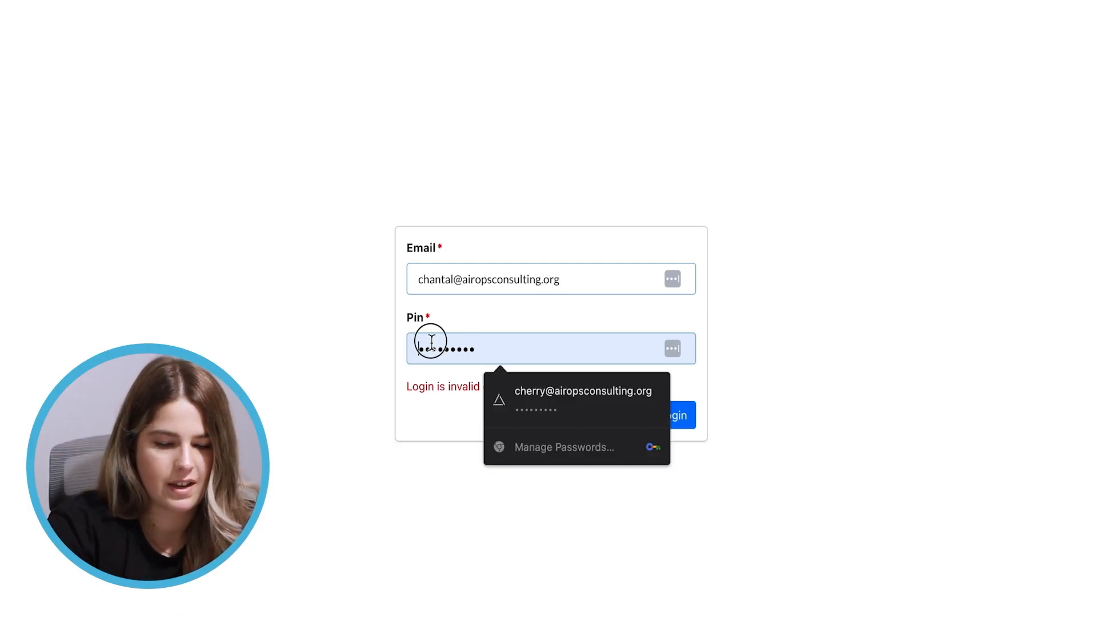
{"action": "key", "text": "BackSpace"}
{"action": "key", "text": "BackSpace"}
{"action": "key", "text": "BackSpace"}
{"action": "key", "text": "BackSpace"}
{"action": "key", "text": "BackSpace"}
{"action": "key", "text": "BackSpace"}
{"action": "key", "text": "BackSpace"}
{"action": "key", "text": "BackSpace"}
{"action": "key", "text": "BackSpace"}
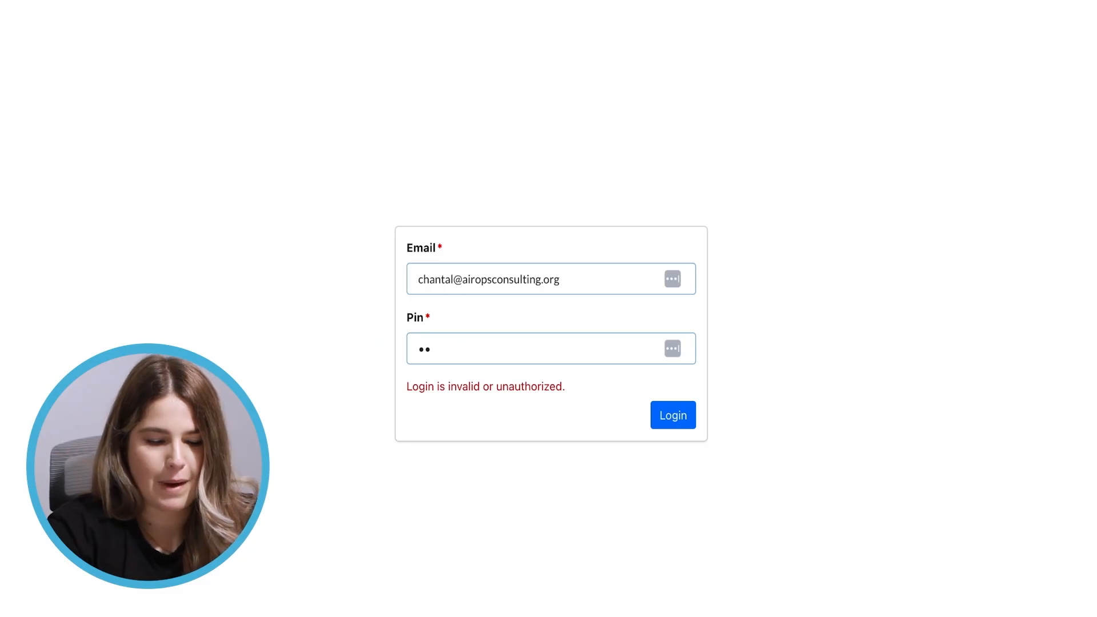
{"action": "type", "text": "1234"}
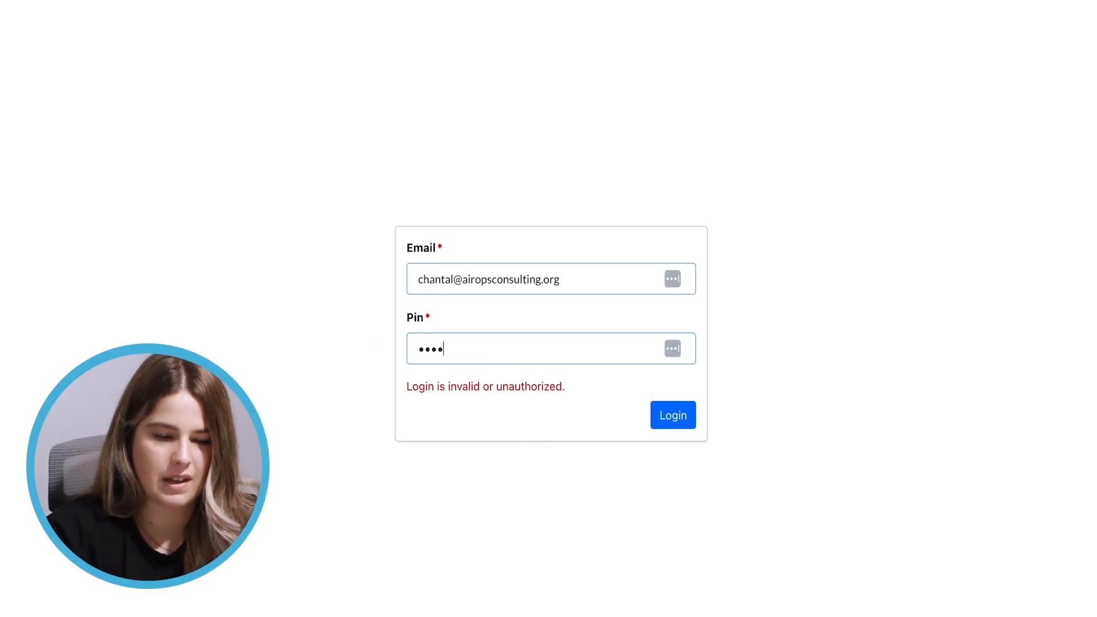
{"action": "key", "text": "Return"}
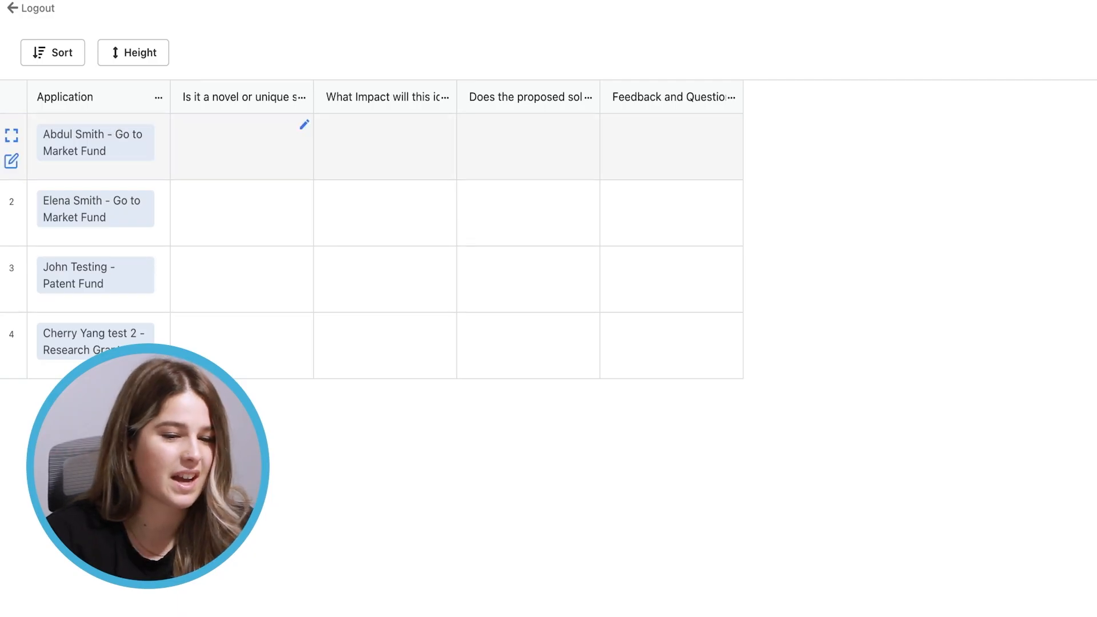
Widen the novel-solution, community-impact, viable-solution and Feedback and Questions columns to show full headers
{"action": "left_click_drag", "start_coordinate": [312, 107], "coordinate": [373, 107]}
{"action": "left_click_drag", "start_coordinate": [516, 98], "coordinate": [676, 94]}
{"action": "left_click_drag", "start_coordinate": [908, 97], "coordinate": [936, 97]}
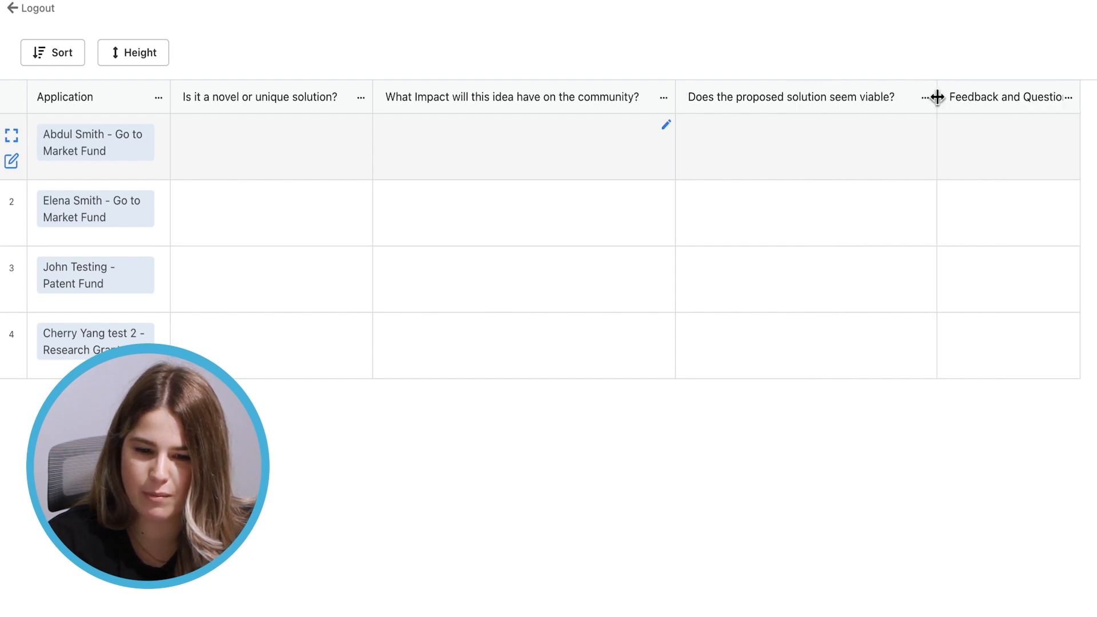
{"action": "left_click_drag", "start_coordinate": [1079, 105], "coordinate": [1094, 102]}
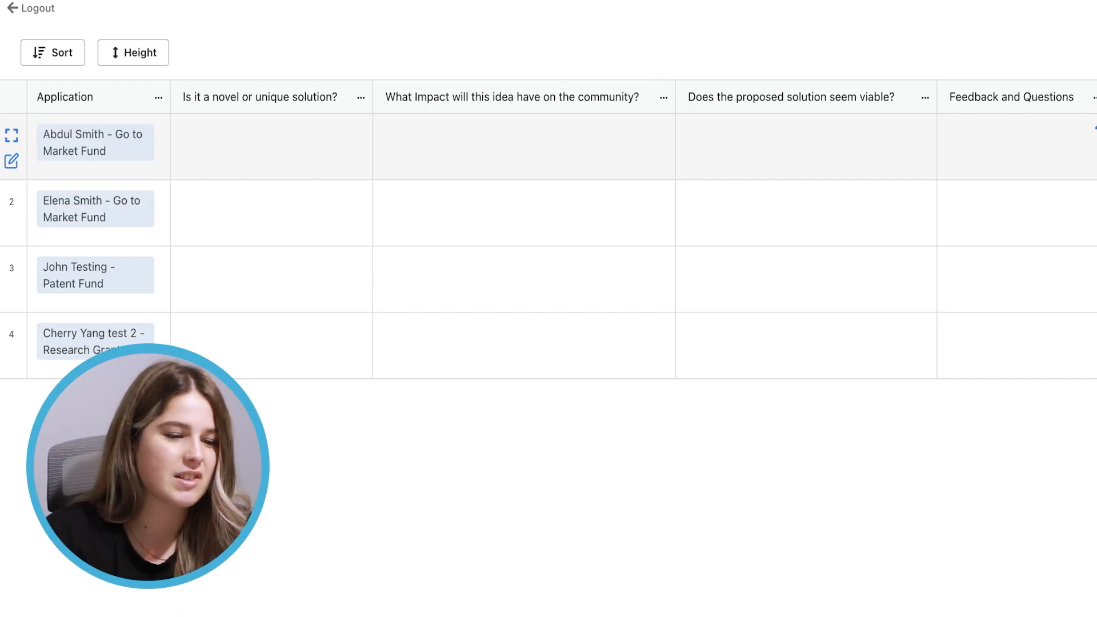
{"action": "left_click", "coordinate": [93, 140]}
{"action": "left_click", "coordinate": [85, 142]}
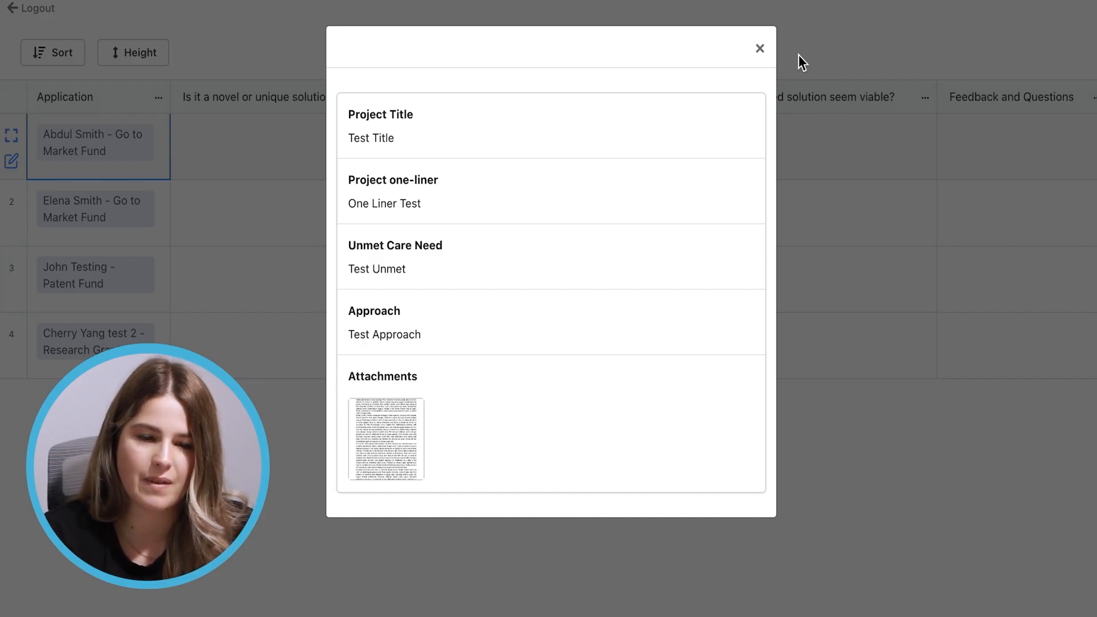
{"action": "left_click", "coordinate": [759, 48]}
{"action": "left_click", "coordinate": [362, 126]}
Rate the first application four stars for novelty, community impact and viability
{"action": "left_click", "coordinate": [297, 154]}
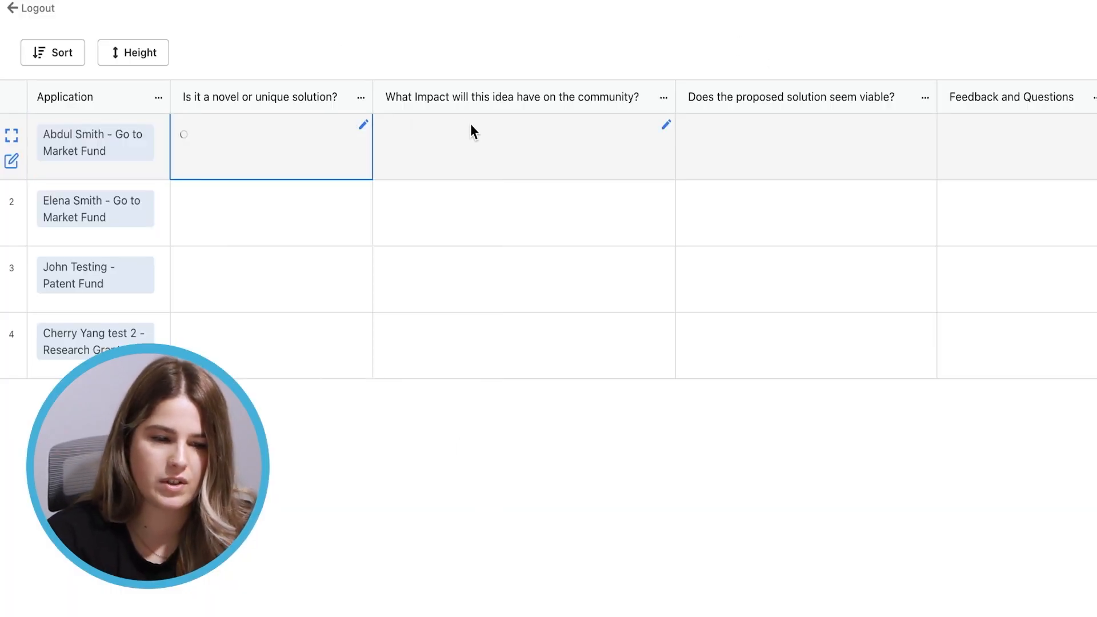
{"action": "left_click", "coordinate": [666, 125]}
{"action": "left_click", "coordinate": [607, 154]}
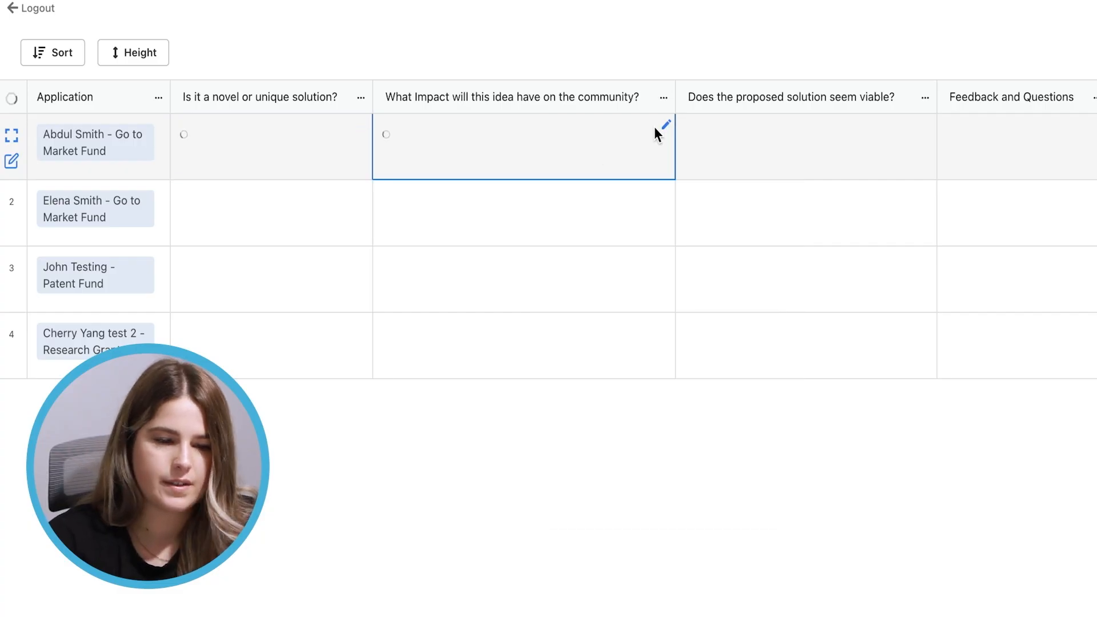
{"action": "left_click", "coordinate": [927, 125]}
{"action": "left_click", "coordinate": [863, 154]}
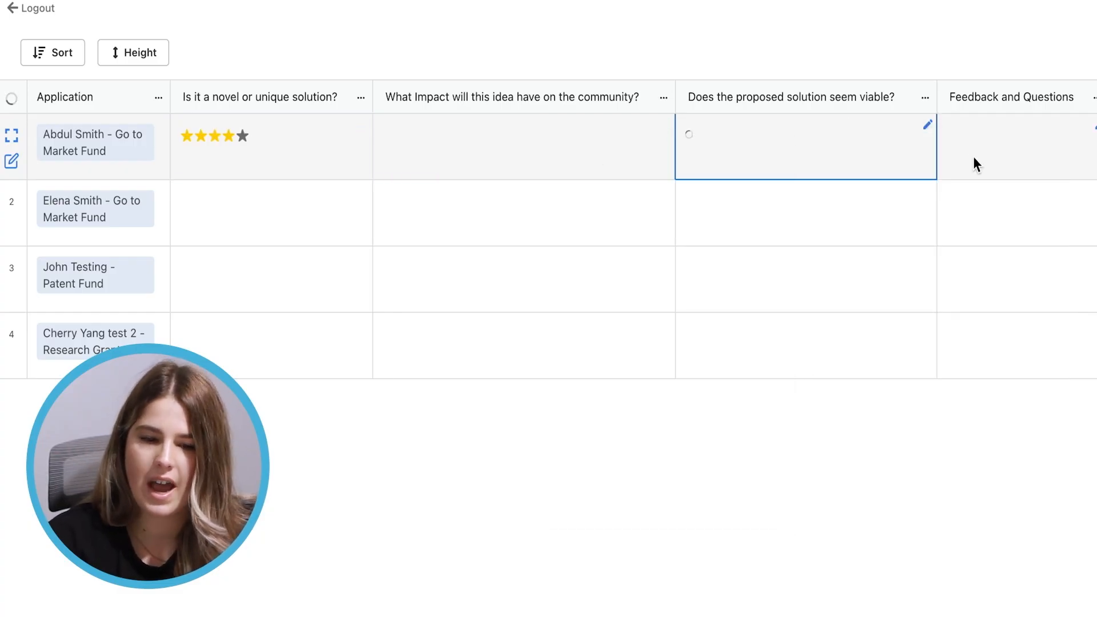
Type 'notes' in row 1's feedback, then discard the unsaved notes
{"action": "left_click", "coordinate": [1020, 152]}
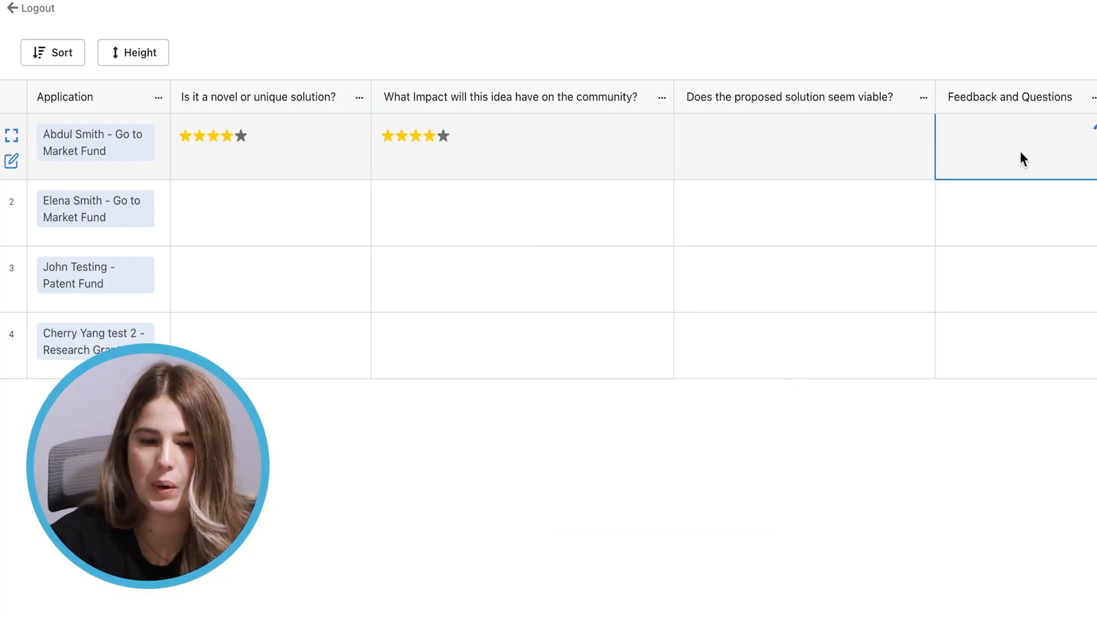
{"action": "left_click", "coordinate": [1092, 128]}
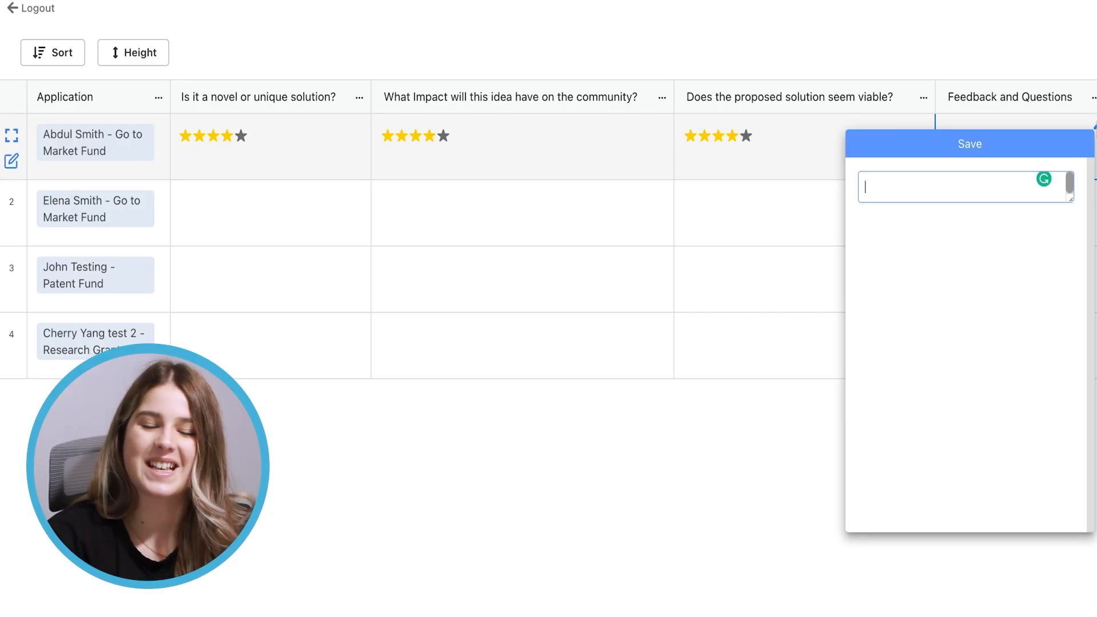
{"action": "type", "text": "not"}
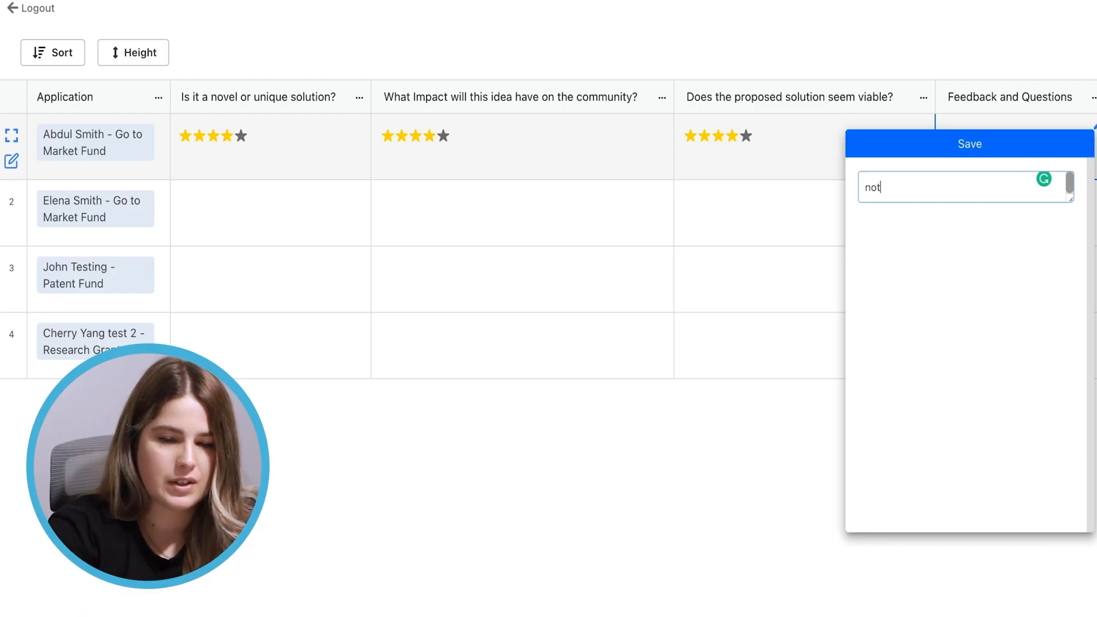
{"action": "type", "text": "es"}
{"action": "key", "text": "Return"}
{"action": "key", "text": "BackSpace"}
{"action": "left_click", "coordinate": [724, 371]}
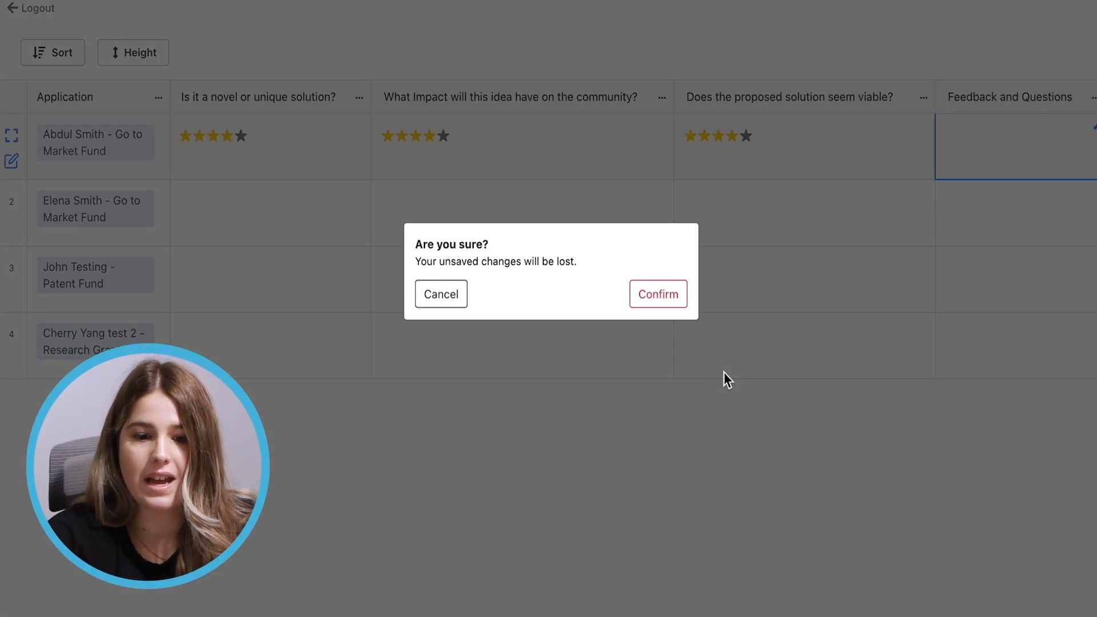
{"action": "left_click", "coordinate": [642, 301]}
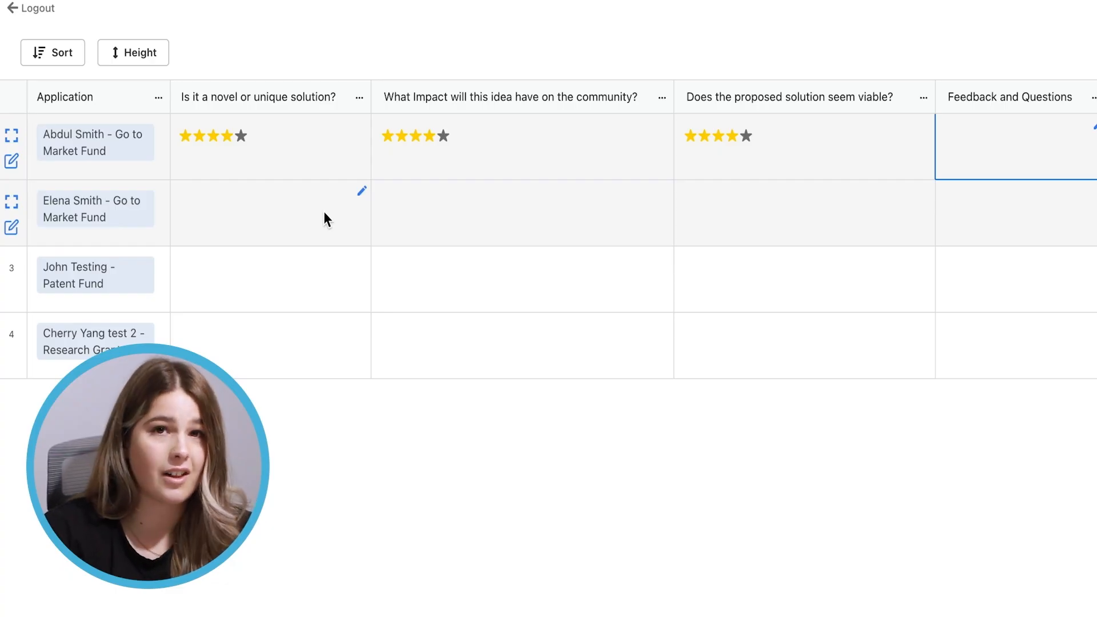
Rate the second application 3, 4 and 5 stars with feedback 'Feedback', and save
{"action": "left_click", "coordinate": [14, 227]}
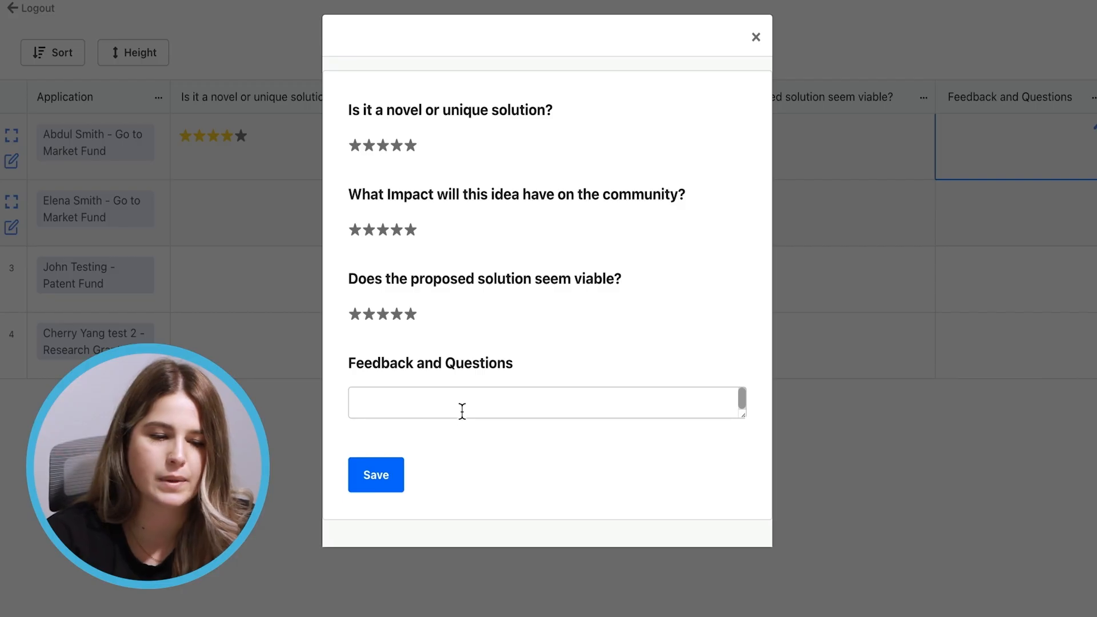
{"action": "left_click", "coordinate": [383, 146]}
{"action": "left_click", "coordinate": [404, 231]}
{"action": "left_click", "coordinate": [410, 314]}
{"action": "left_click", "coordinate": [457, 400]}
{"action": "type", "text": "Feedback"}
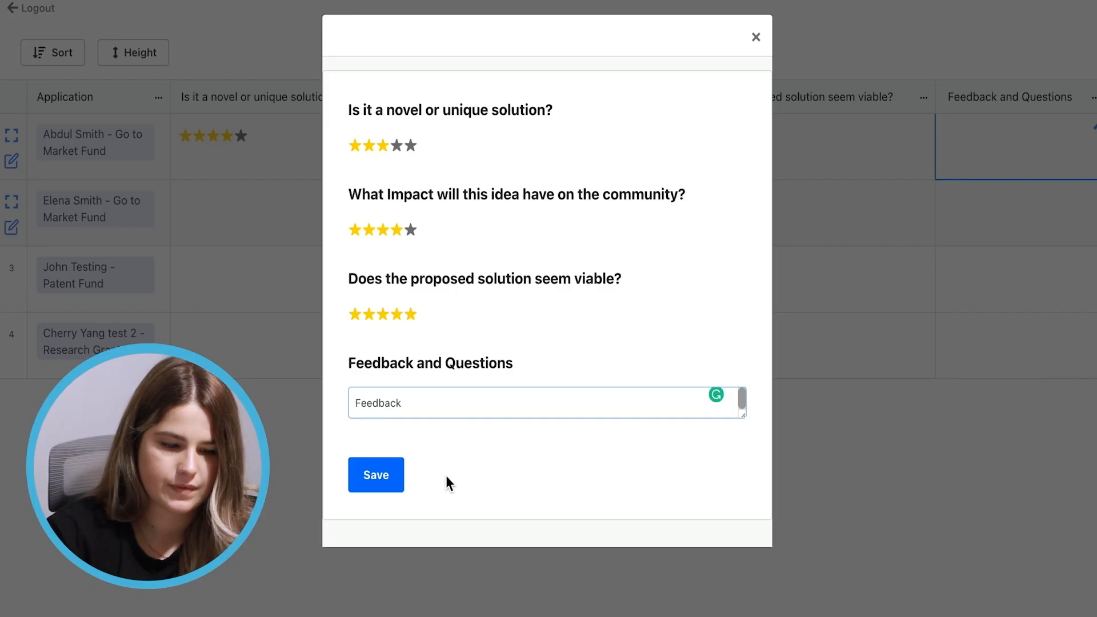
{"action": "left_click", "coordinate": [384, 478]}
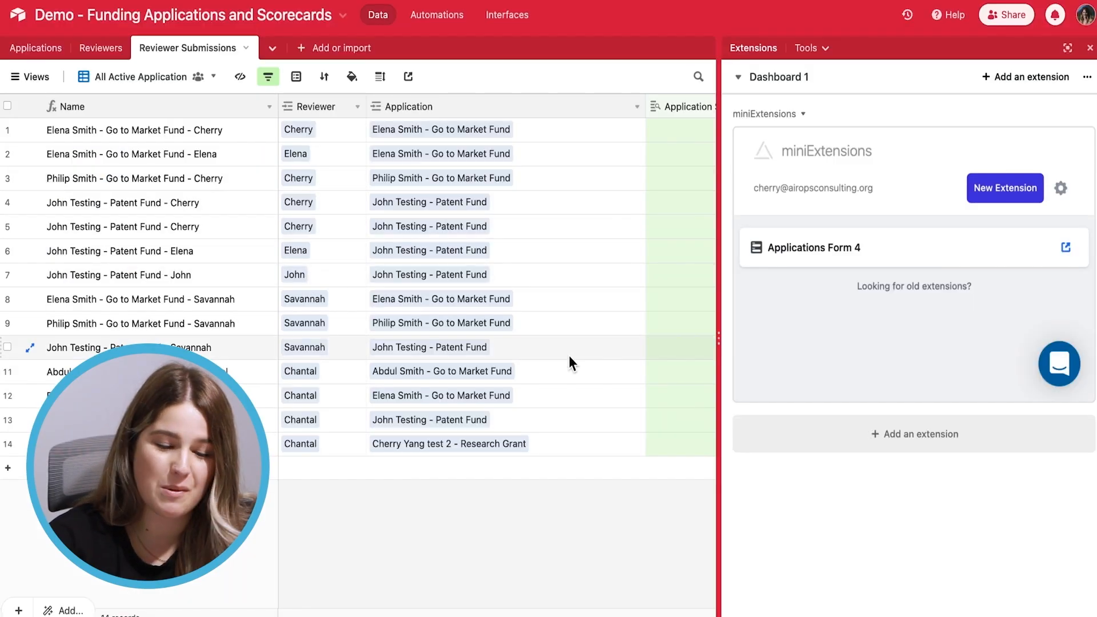
Scroll through the Reviewer Submissions rating columns, then close the Extensions sidebar
{"action": "scroll", "coordinate": [568, 362], "scroll_direction": "right", "scroll_amount": 5}
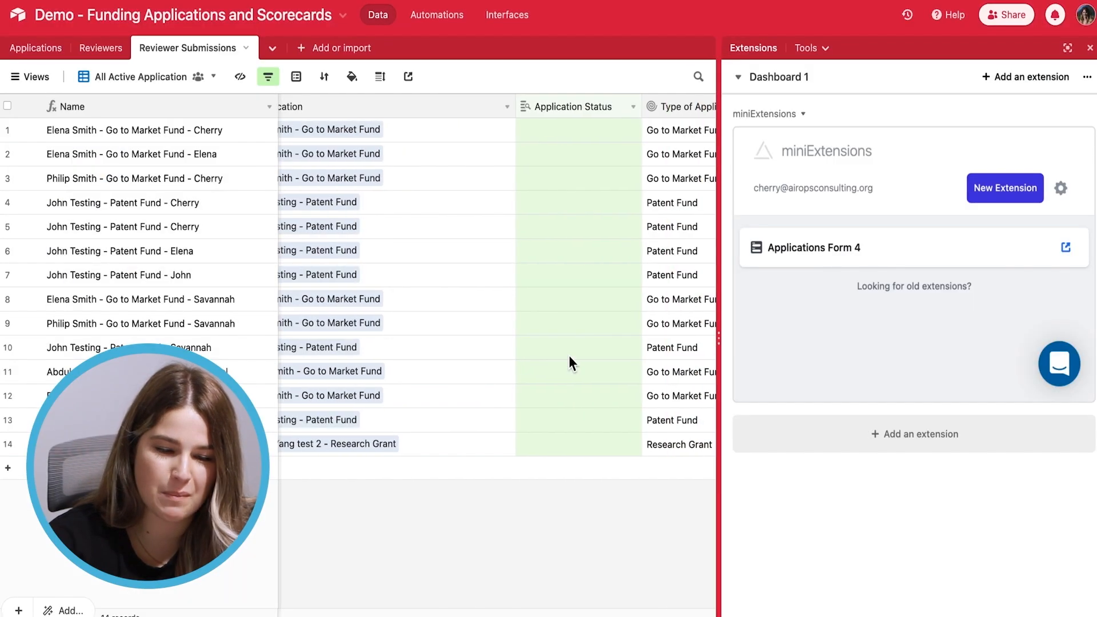
{"action": "scroll", "coordinate": [569, 360], "scroll_direction": "right", "scroll_amount": 5}
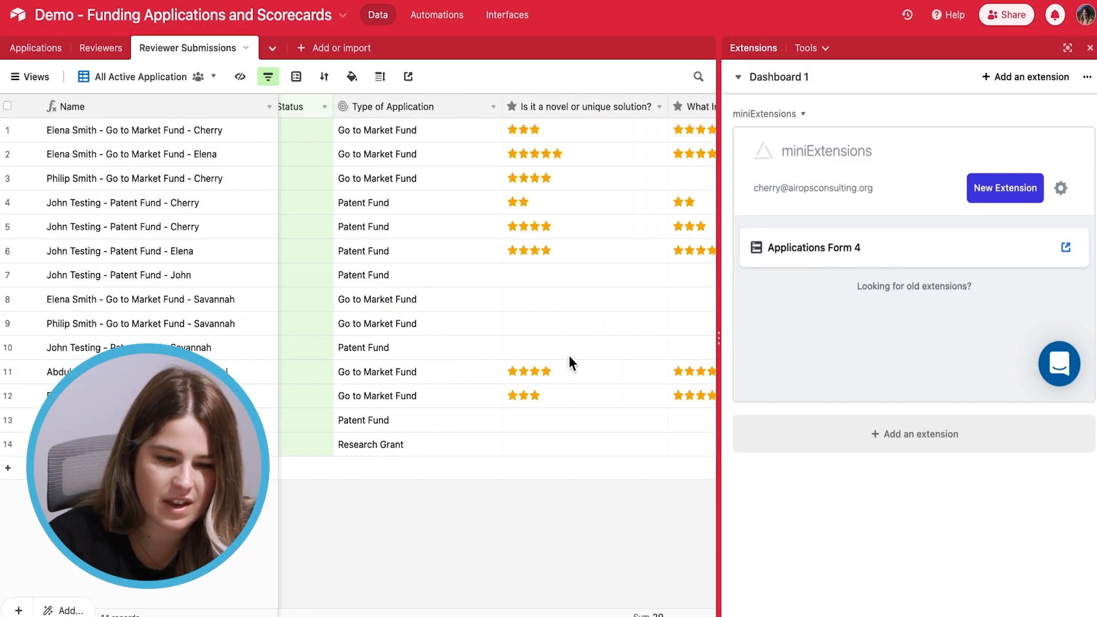
{"action": "scroll", "coordinate": [568, 362], "scroll_direction": "right", "scroll_amount": 1}
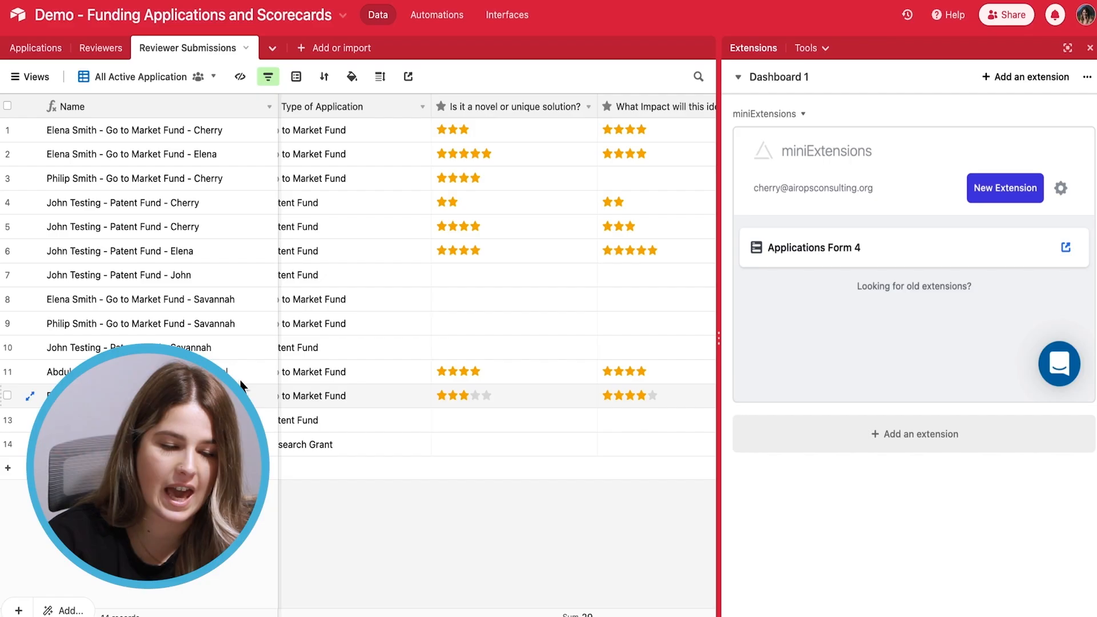
{"action": "scroll", "coordinate": [513, 412], "scroll_direction": "right", "scroll_amount": 5}
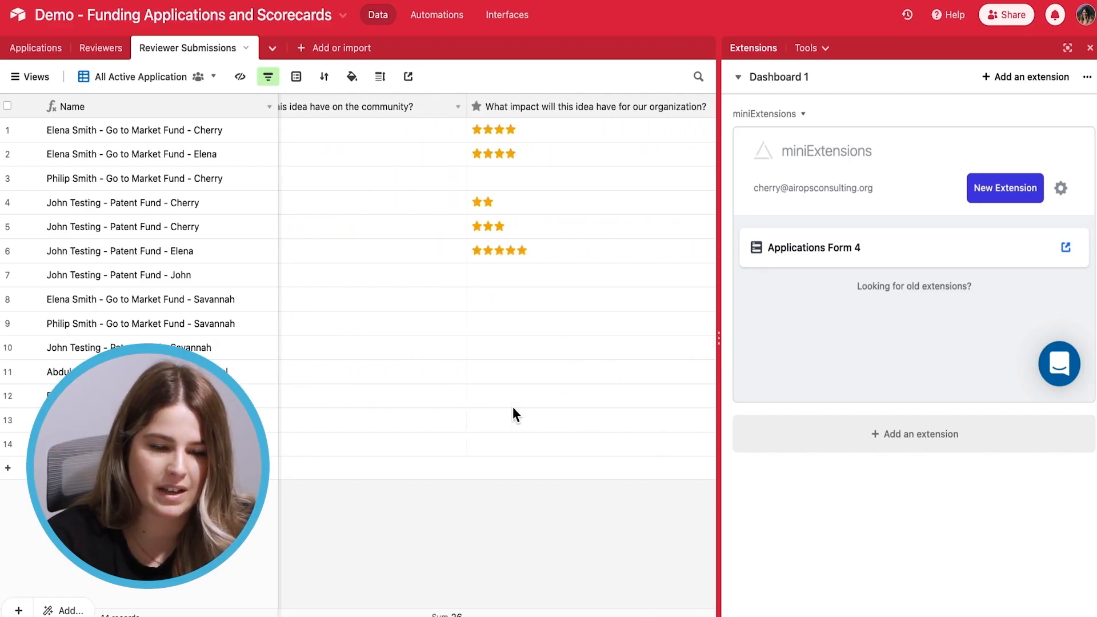
{"action": "scroll", "coordinate": [512, 407], "scroll_direction": "left", "scroll_amount": 5}
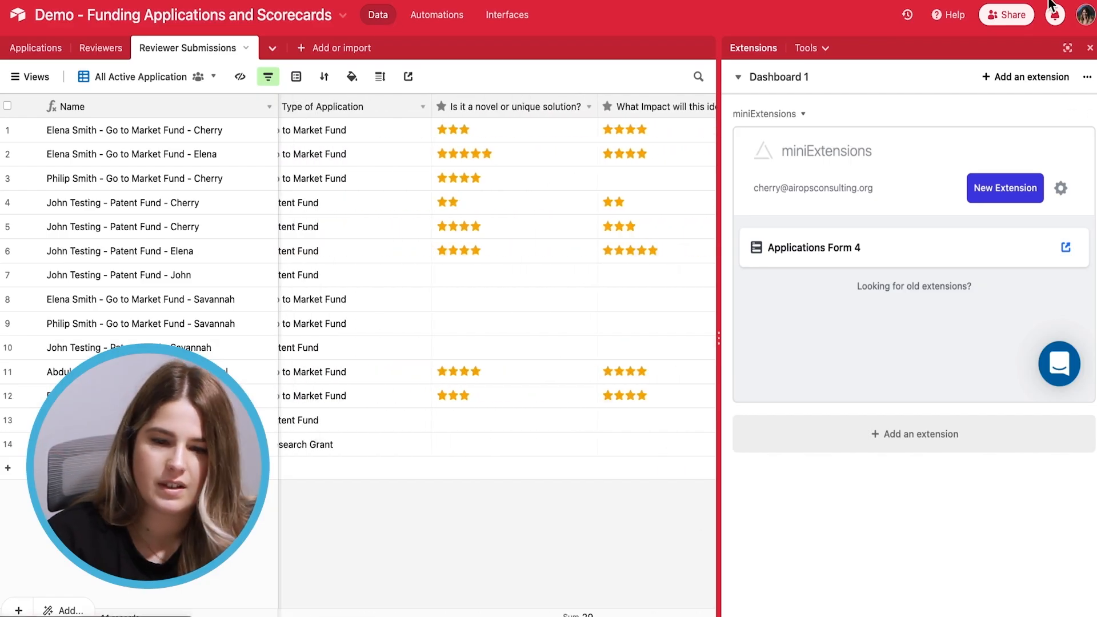
{"action": "left_click", "coordinate": [1090, 47]}
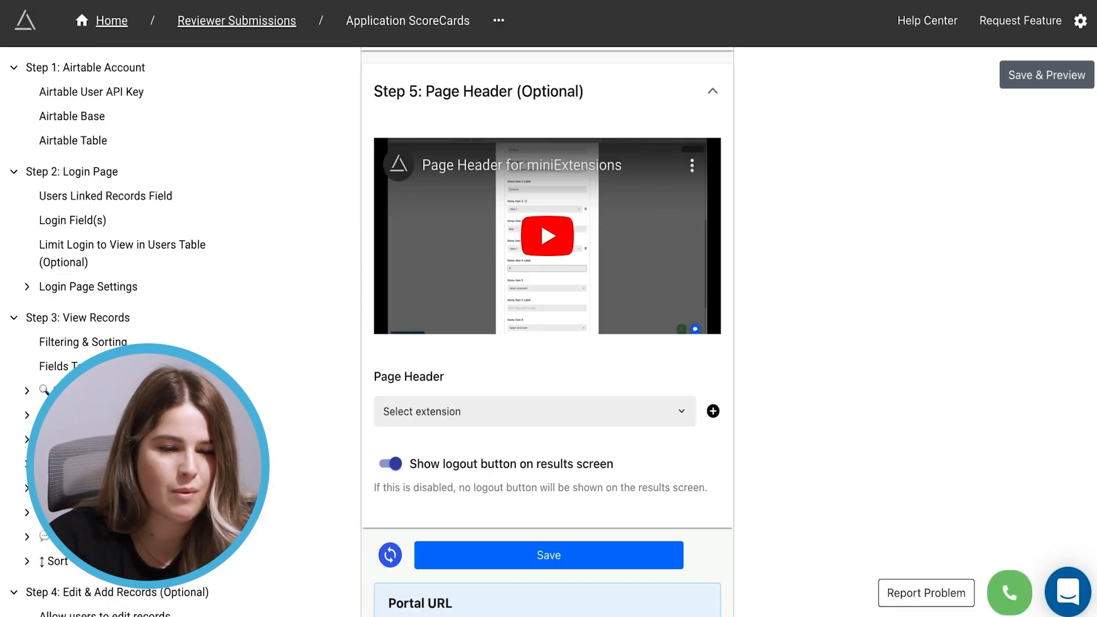
Expand Step 3: View Records and scroll to its Fields To Display list
{"action": "scroll", "coordinate": [766, 370], "scroll_direction": "down", "scroll_amount": 3}
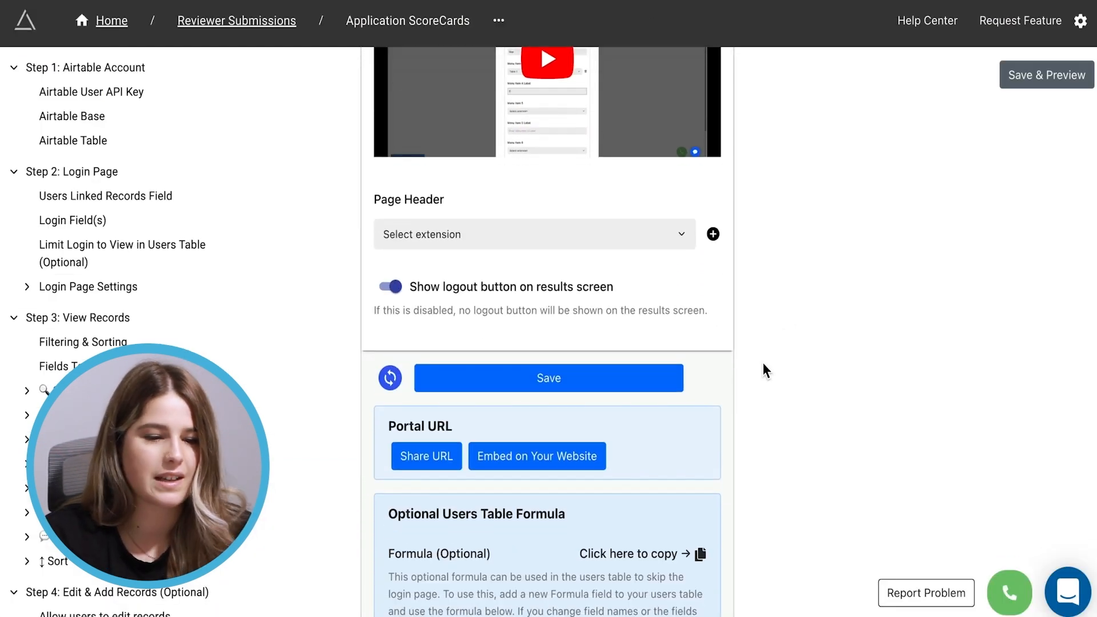
{"action": "scroll", "coordinate": [765, 371], "scroll_direction": "down", "scroll_amount": 4}
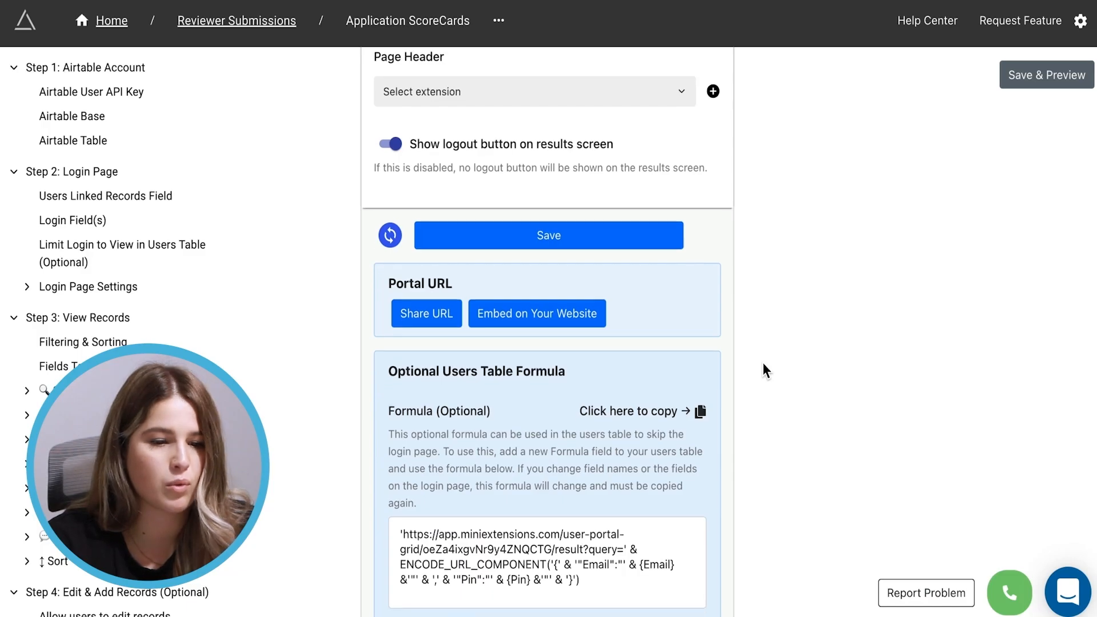
{"action": "scroll", "coordinate": [762, 362], "scroll_direction": "up", "scroll_amount": 12}
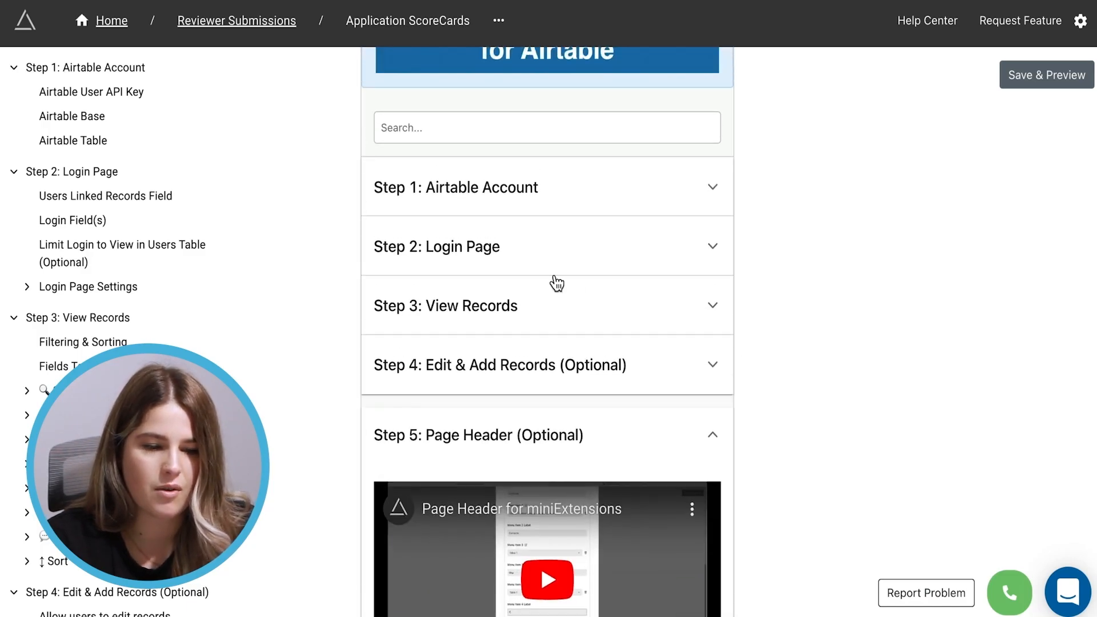
{"action": "left_click", "coordinate": [514, 318]}
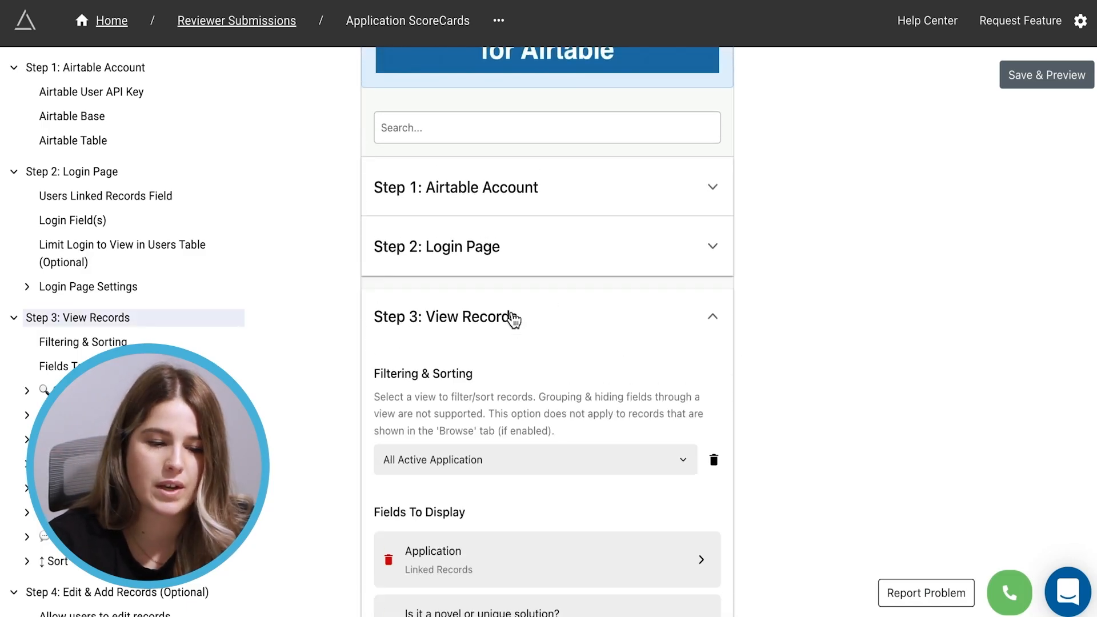
{"action": "scroll", "coordinate": [505, 446], "scroll_direction": "down", "scroll_amount": 3}
{"action": "scroll", "coordinate": [466, 428], "scroll_direction": "down", "scroll_amount": 2}
{"action": "scroll", "coordinate": [466, 429], "scroll_direction": "up", "scroll_amount": 2}
Enter default column widths of 35 and 50 for the novel-solution and community-impact ratings
{"action": "left_click", "coordinate": [462, 402]}
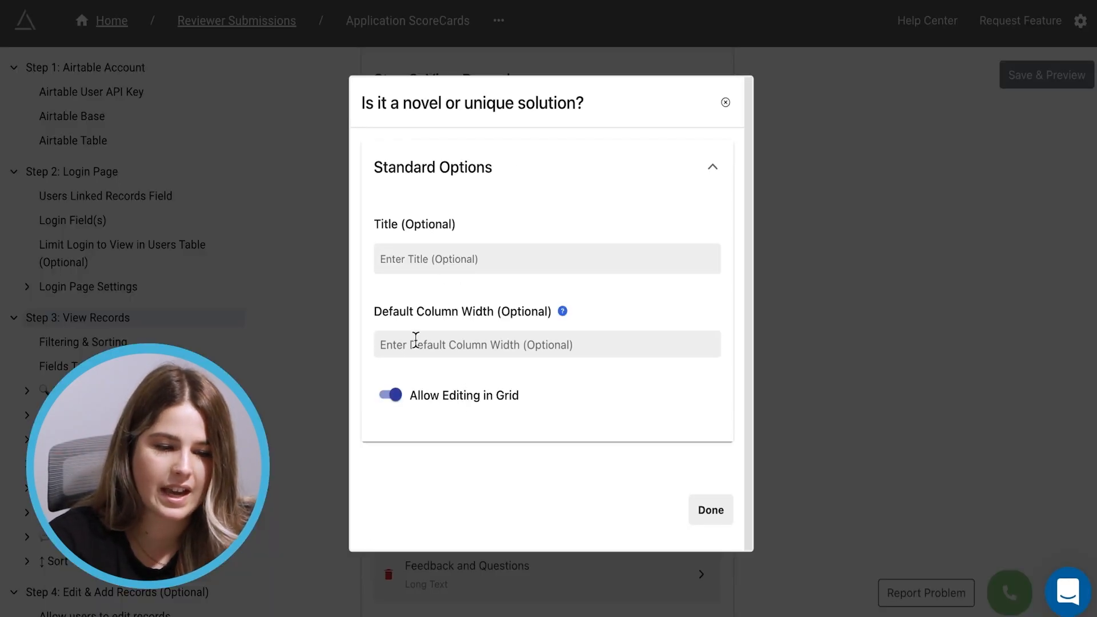
{"action": "left_click_drag", "start_coordinate": [381, 311], "coordinate": [534, 311]}
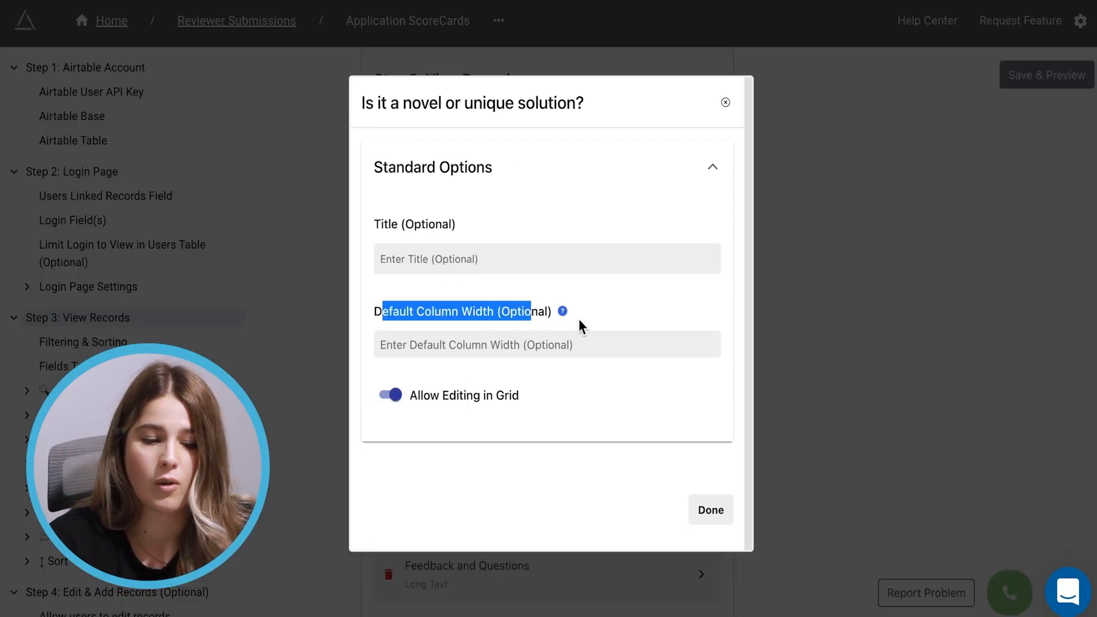
{"action": "left_click", "coordinate": [509, 353]}
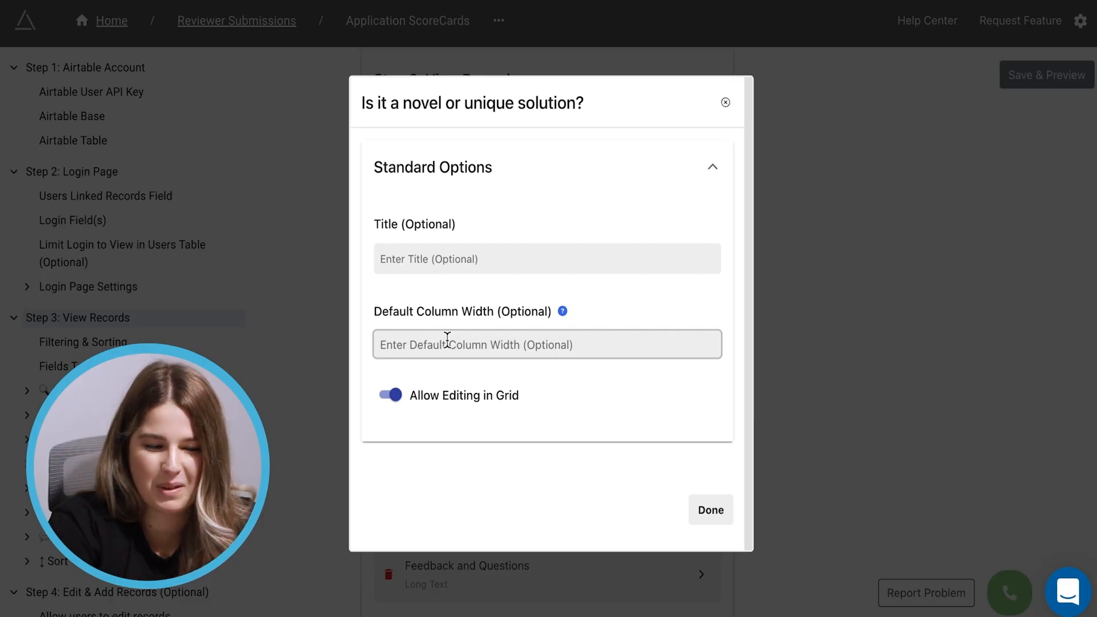
{"action": "type", "text": "350"}
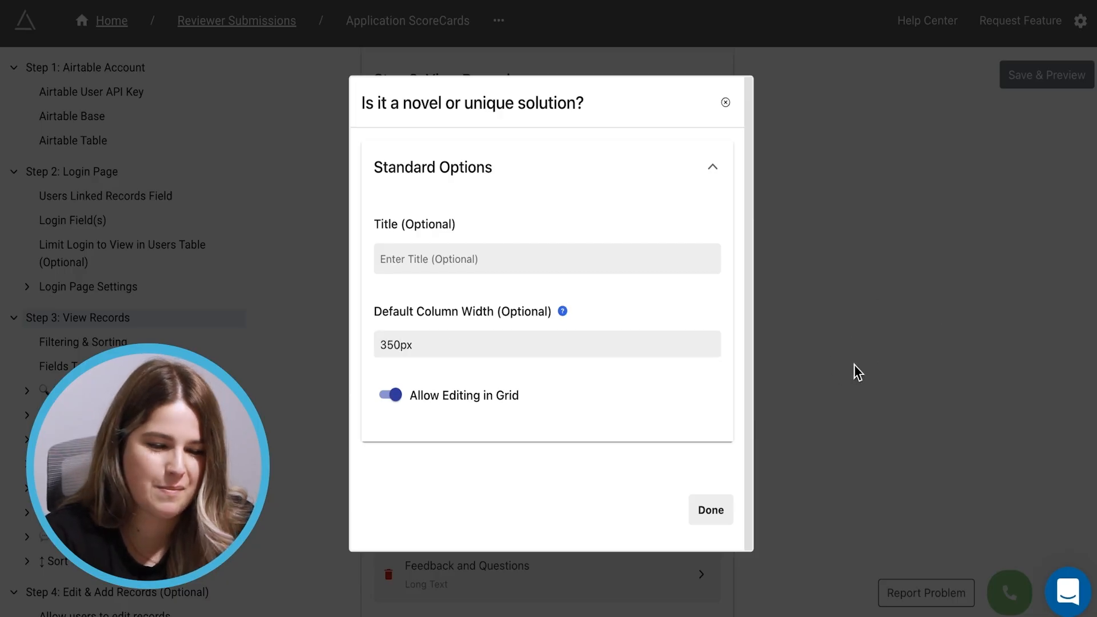
{"action": "left_click", "coordinate": [788, 371]}
{"action": "left_click", "coordinate": [568, 460]}
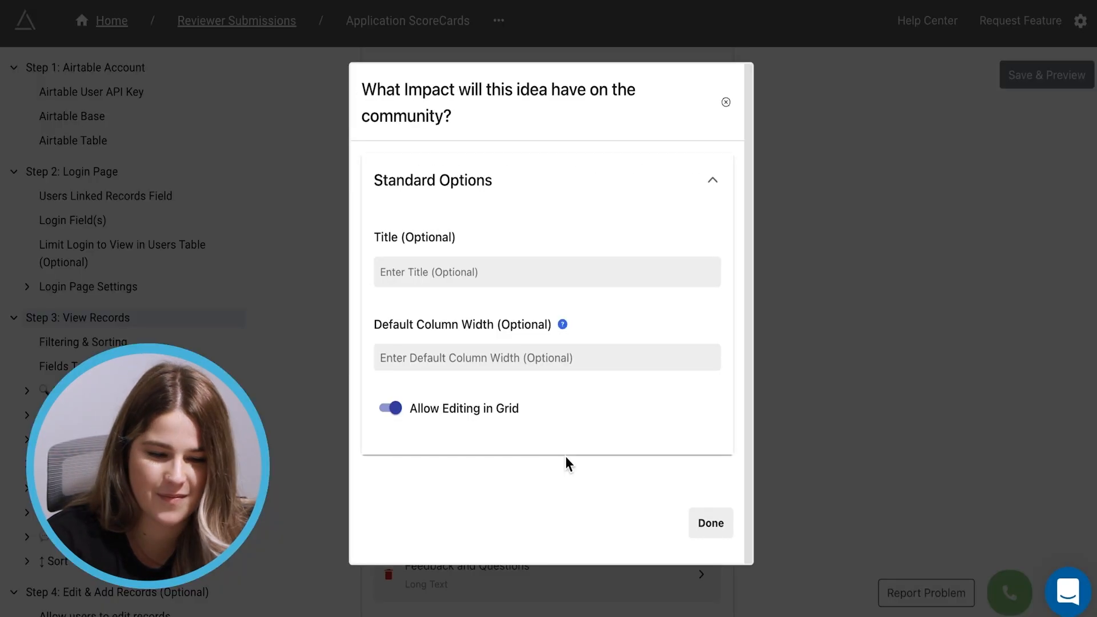
{"action": "left_click", "coordinate": [414, 360]}
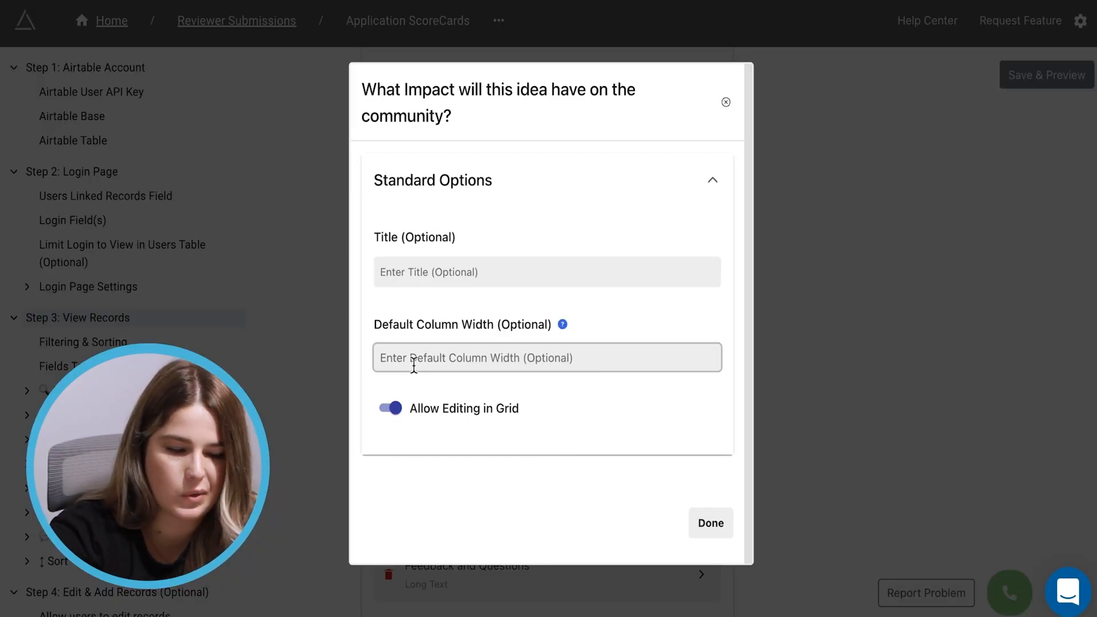
{"action": "type", "text": "500"}
{"action": "left_click", "coordinate": [820, 349]}
Give the viability rating a 400px default column width and start Feedback and Questions' width
{"action": "left_click", "coordinate": [548, 468]}
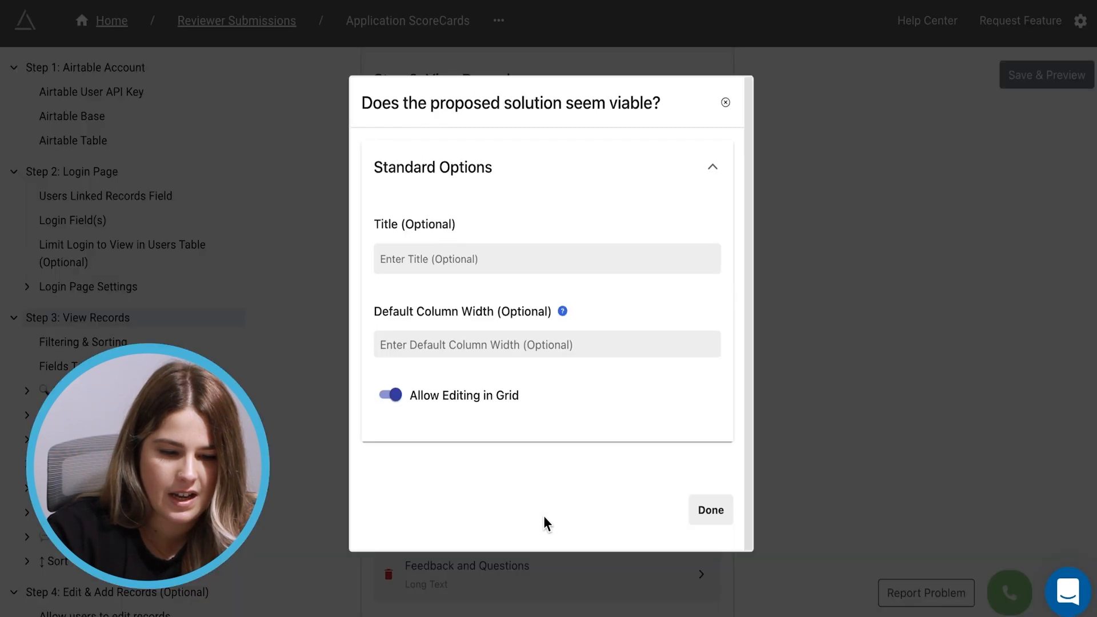
{"action": "left_click", "coordinate": [460, 343]}
{"action": "type", "text": "400"}
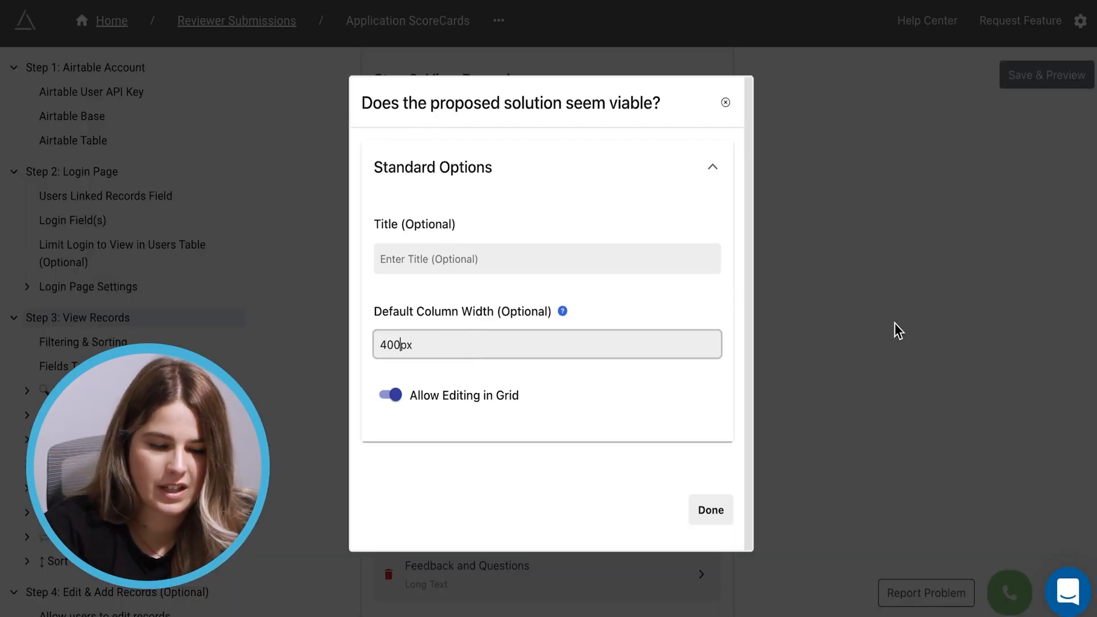
{"action": "left_click", "coordinate": [846, 330]}
{"action": "left_click", "coordinate": [503, 594]}
{"action": "left_click", "coordinate": [435, 354]}
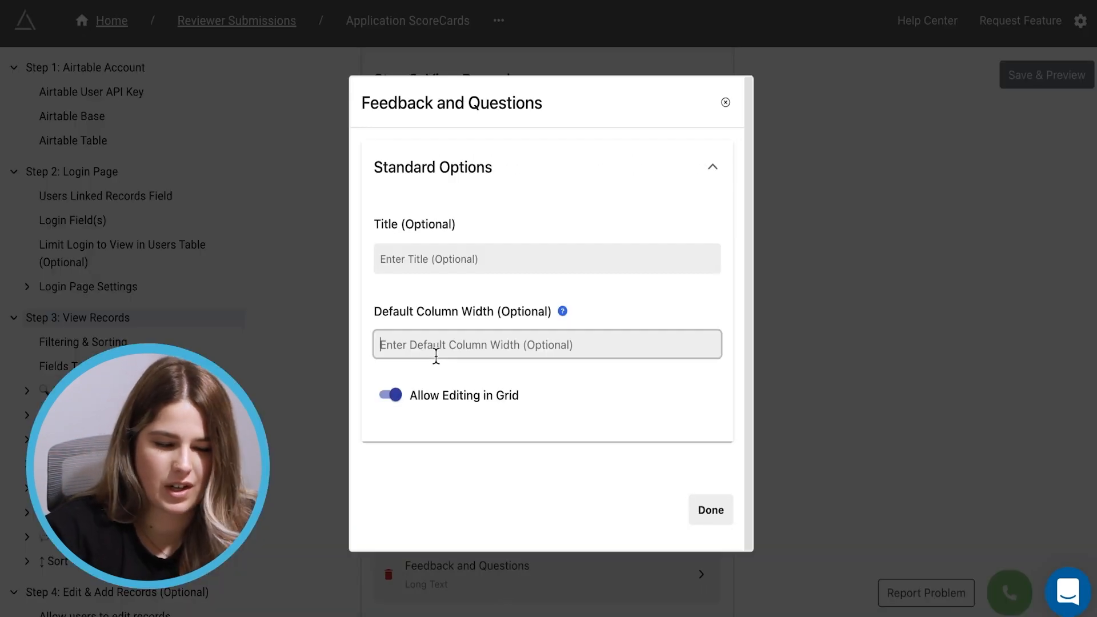
{"action": "type", "text": "300"}
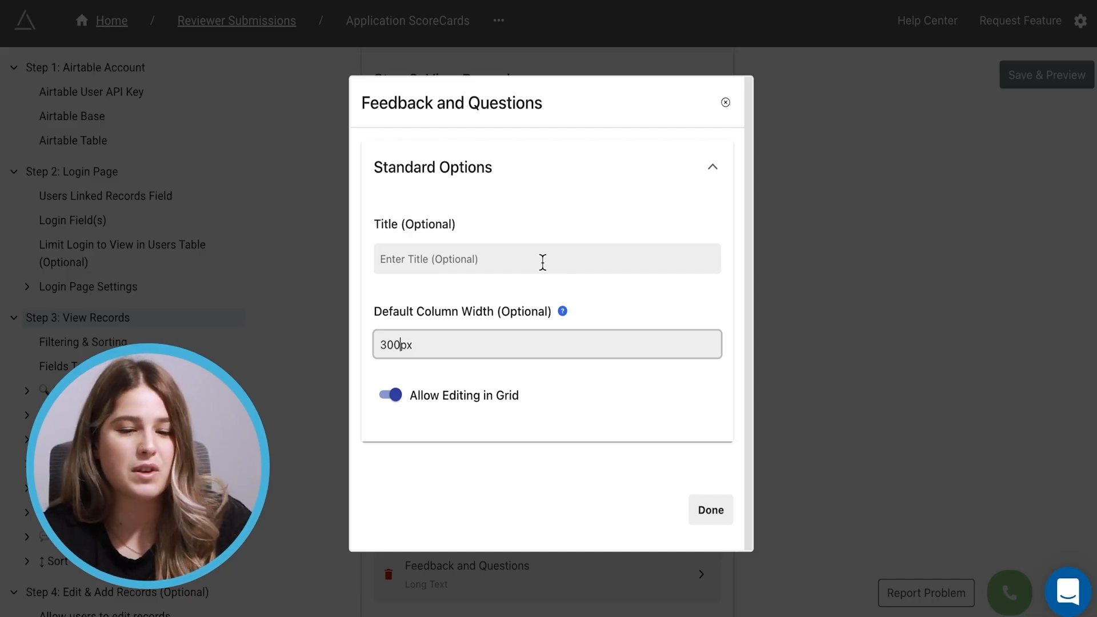
Close Feedback and Questions' settings, expand Step 5: Page Header, and add a new header
{"action": "left_click", "coordinate": [727, 107]}
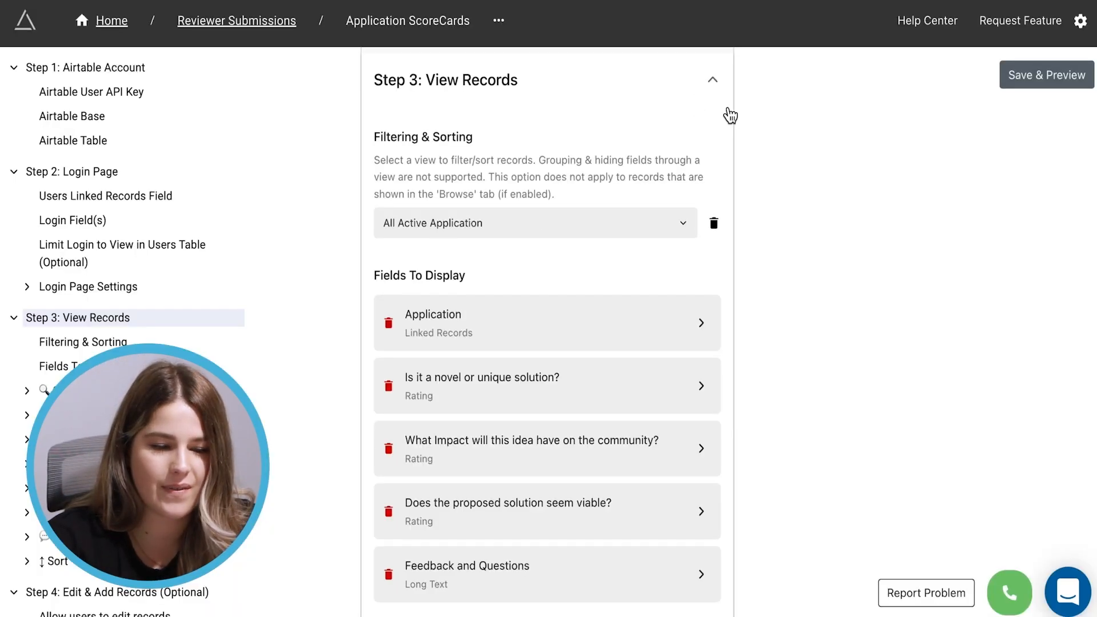
{"action": "scroll", "coordinate": [632, 386], "scroll_direction": "down", "scroll_amount": 4}
{"action": "scroll", "coordinate": [628, 384], "scroll_direction": "down", "scroll_amount": 1}
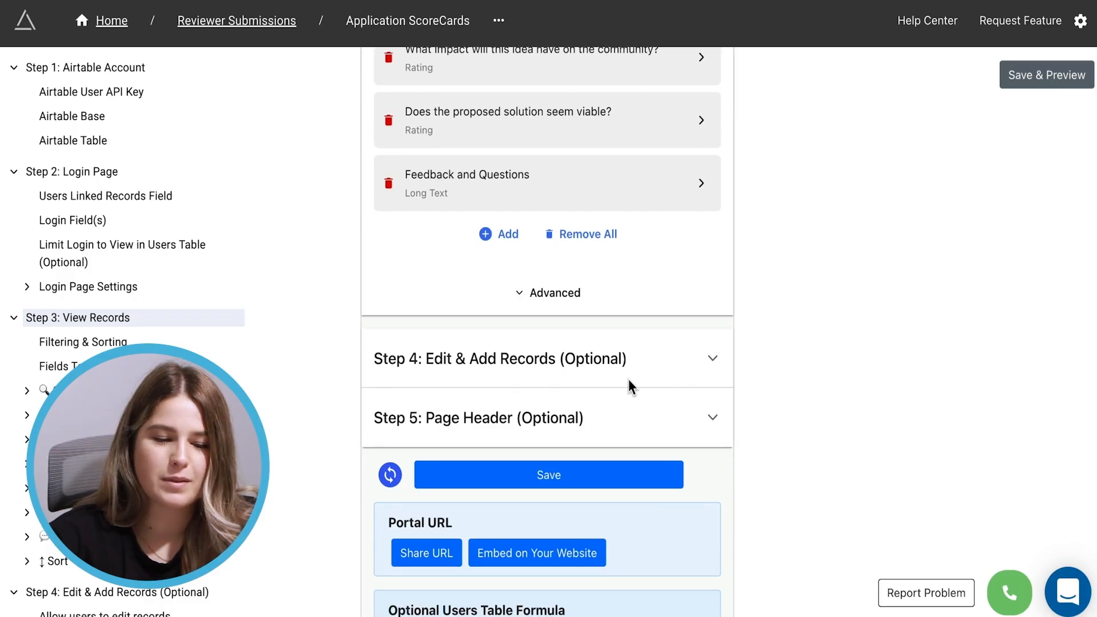
{"action": "left_click", "coordinate": [603, 413]}
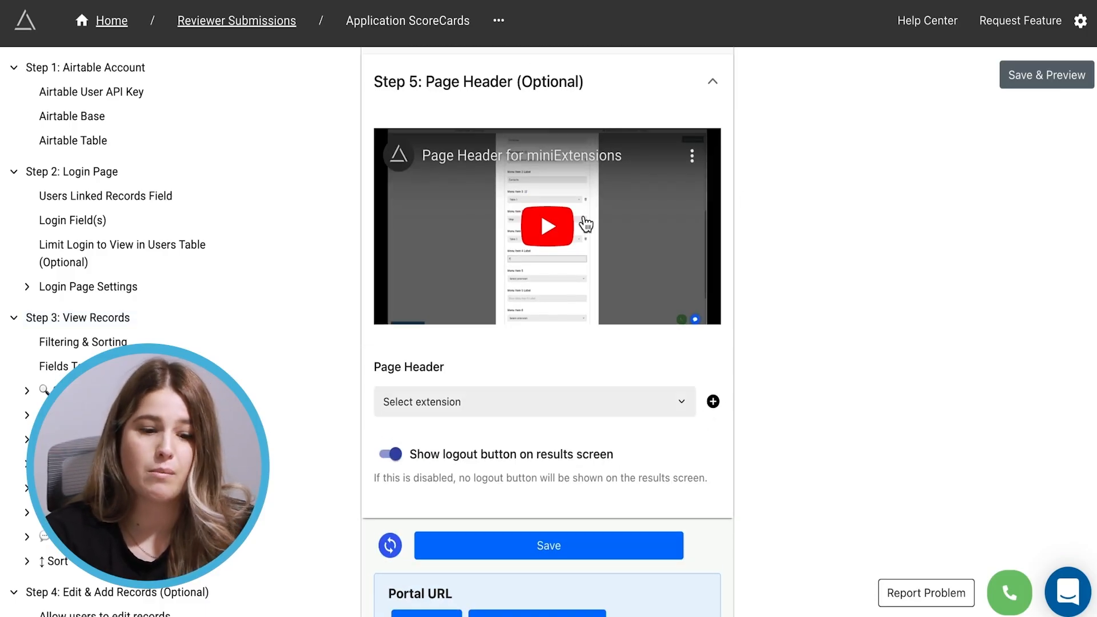
{"action": "left_click", "coordinate": [712, 401]}
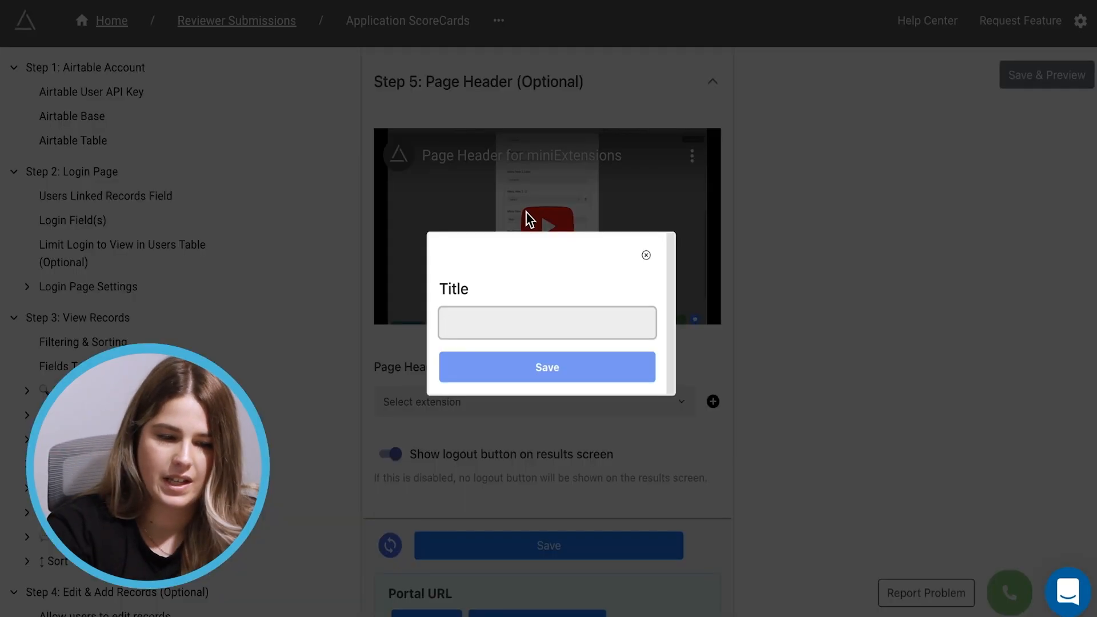
Name the new header 'Score Header' with the title 'Applications to Review' and save it
{"action": "type", "text": "A"}
{"action": "key", "text": "BackSpace"}
{"action": "type", "text": "Sco"}
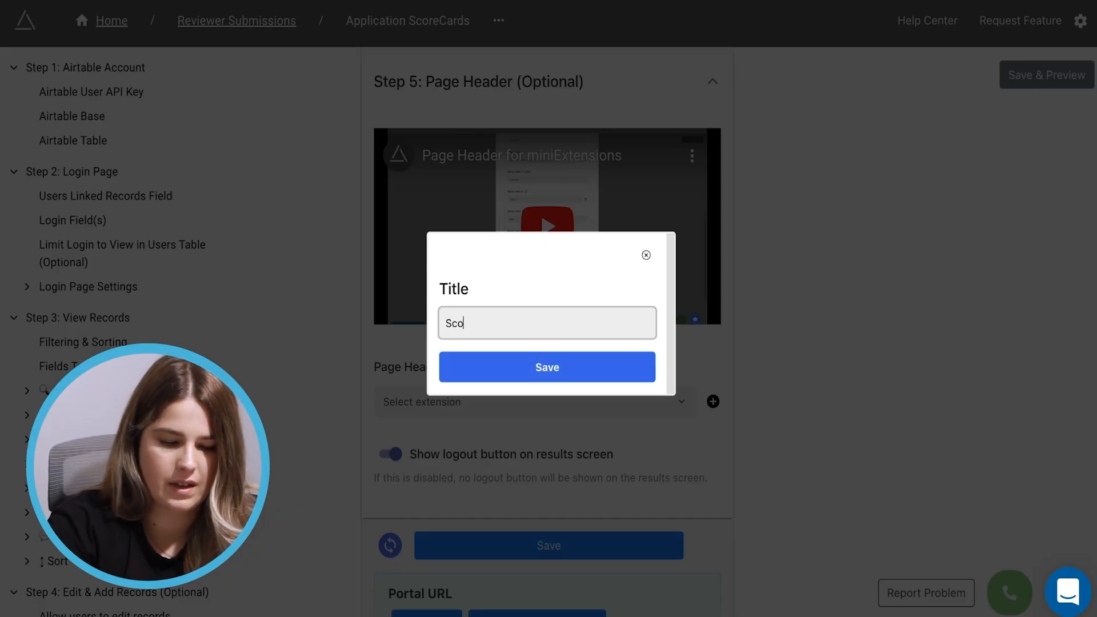
{"action": "left_click", "coordinate": [546, 374]}
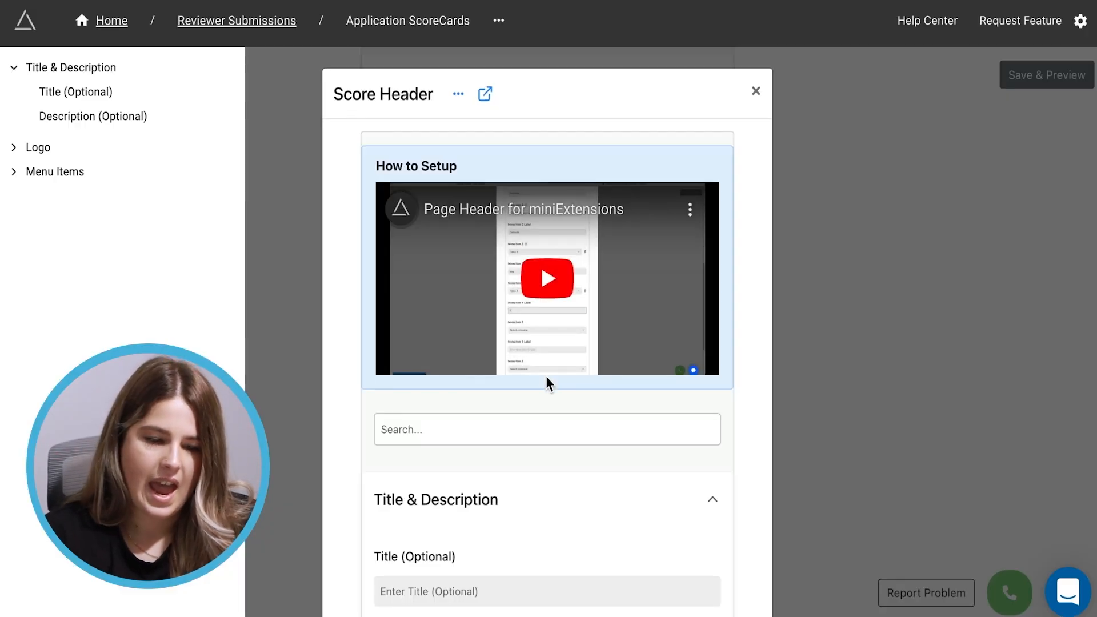
{"action": "scroll", "coordinate": [546, 379], "scroll_direction": "down", "scroll_amount": 5}
{"action": "left_click", "coordinate": [476, 426]}
{"action": "scroll", "coordinate": [477, 426], "scroll_direction": "down", "scroll_amount": 2}
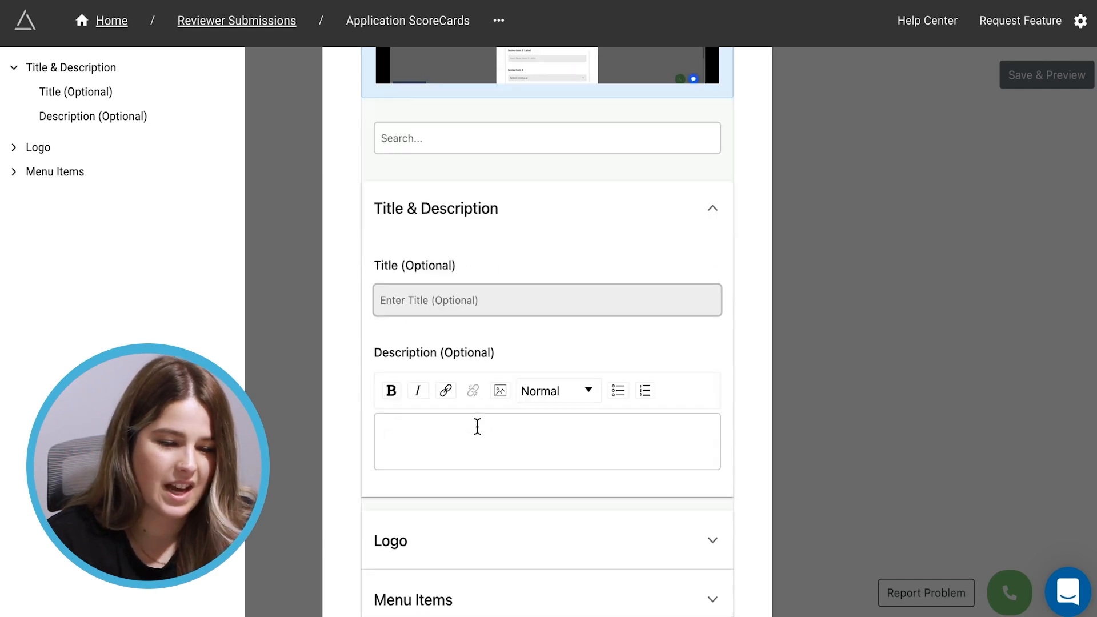
{"action": "type", "text": "Appl"}
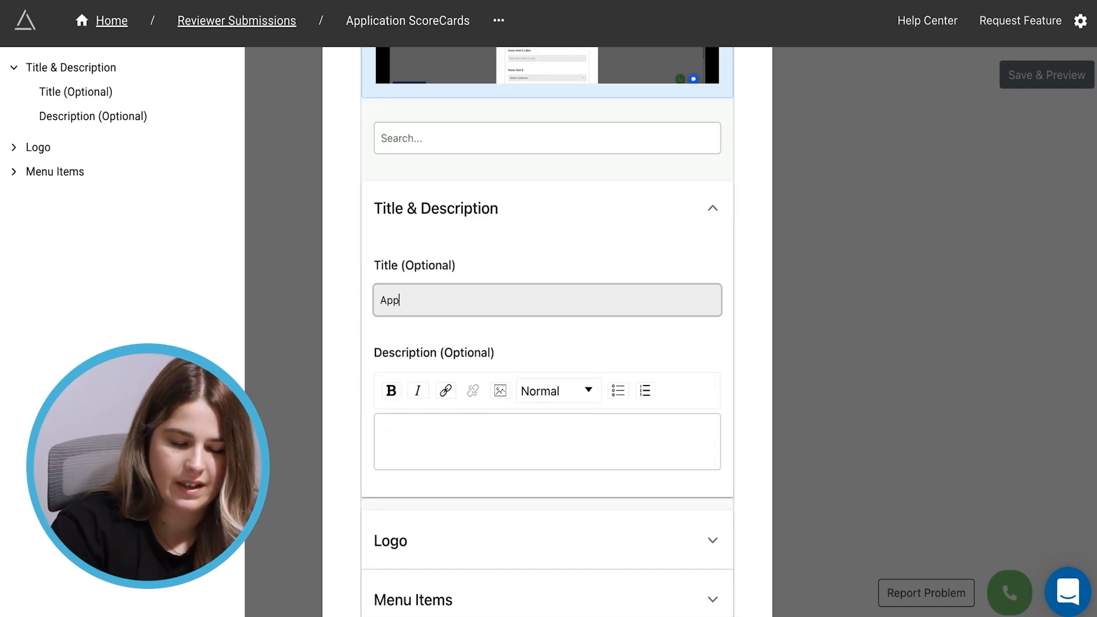
{"action": "type", "text": "ications to"}
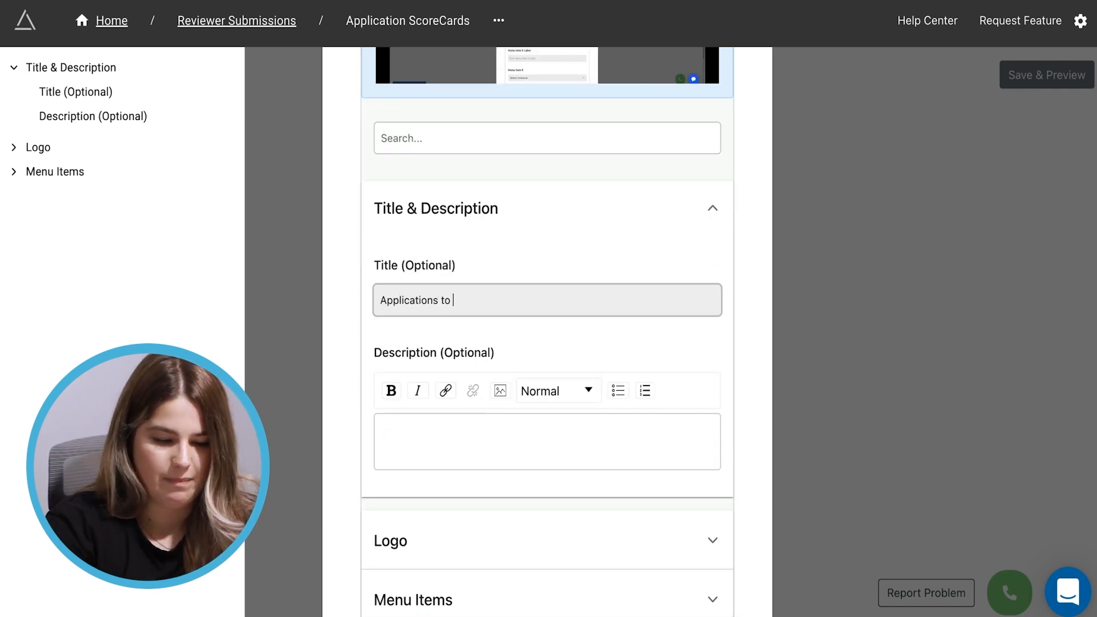
{"action": "scroll", "coordinate": [531, 482], "scroll_direction": "down", "scroll_amount": 2}
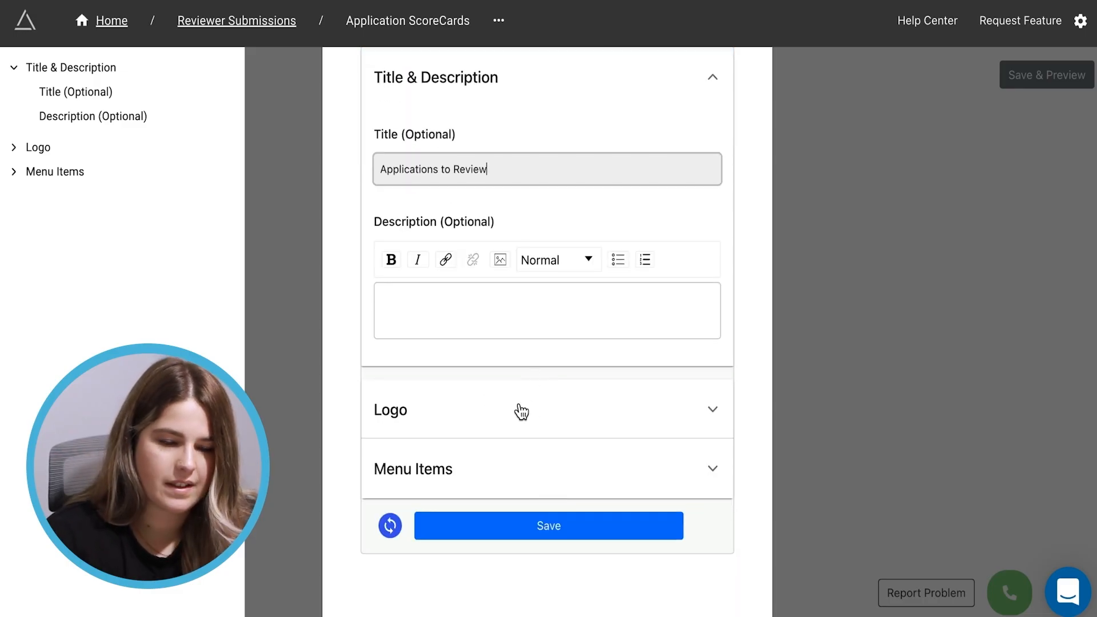
{"action": "left_click", "coordinate": [520, 408]}
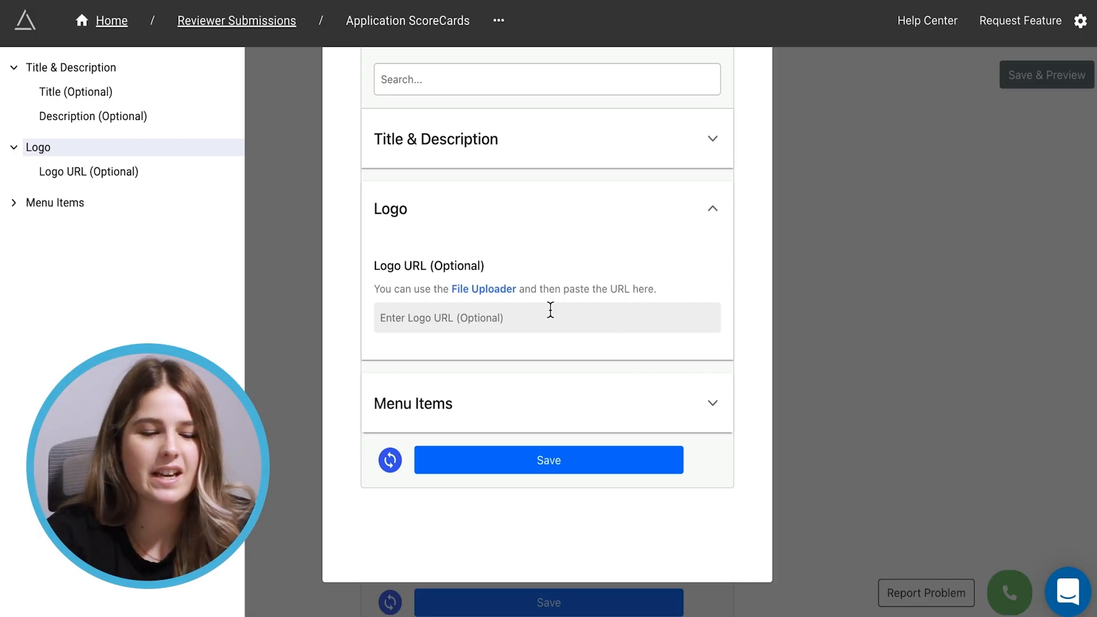
{"action": "left_click", "coordinate": [552, 465]}
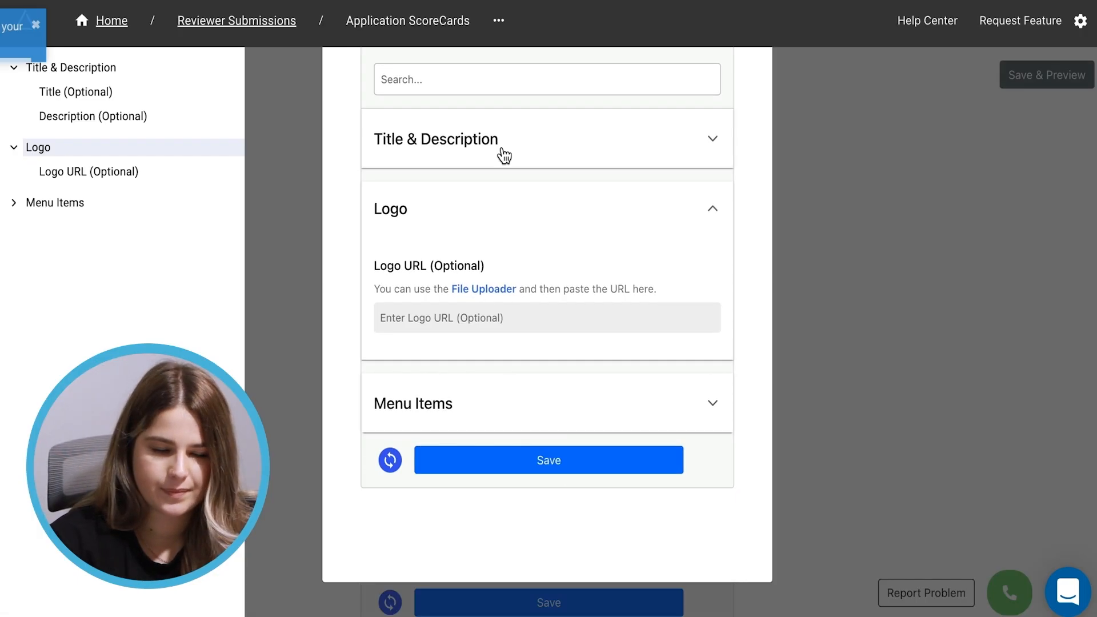
Enter the description 'Please fill in your scores for each application listed below.', save, and close the editor
{"action": "left_click", "coordinate": [708, 159]}
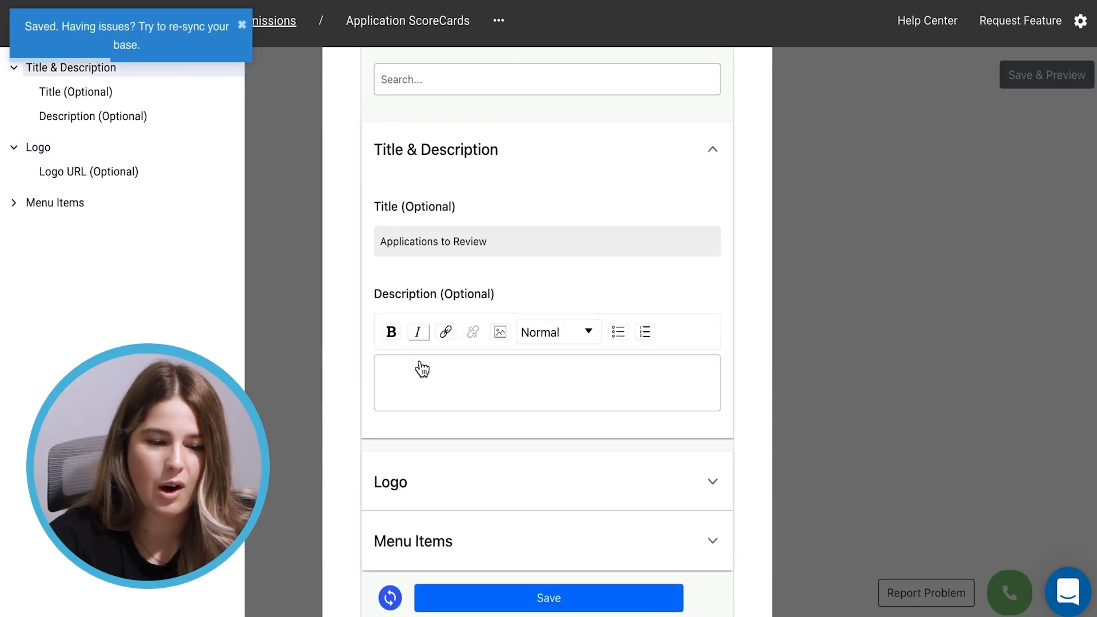
{"action": "left_click", "coordinate": [418, 382]}
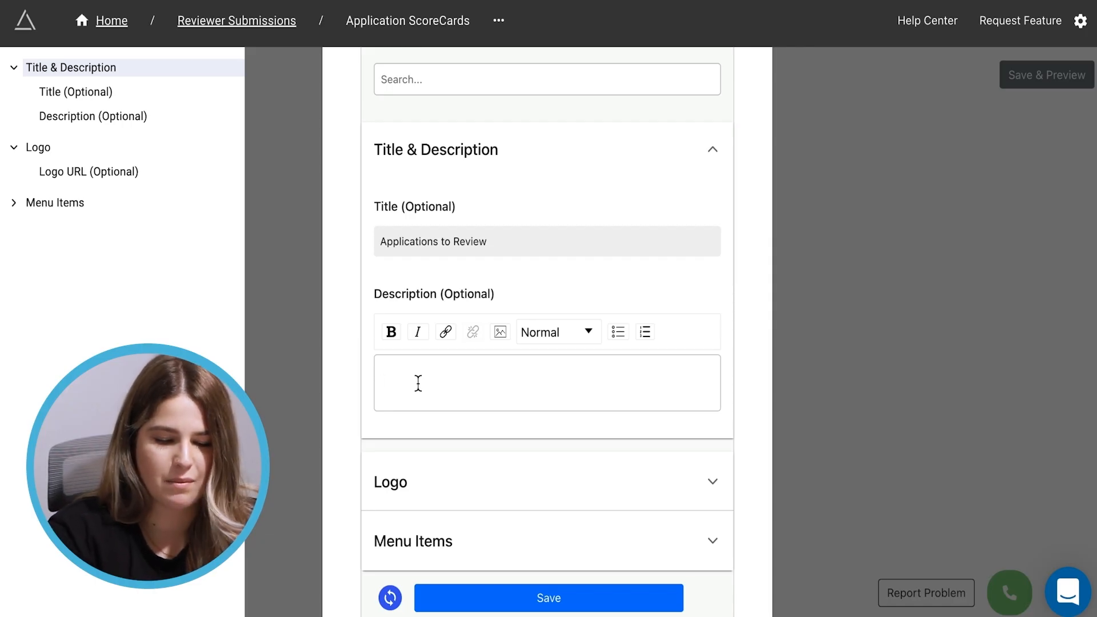
{"action": "type", "text": "Aski"}
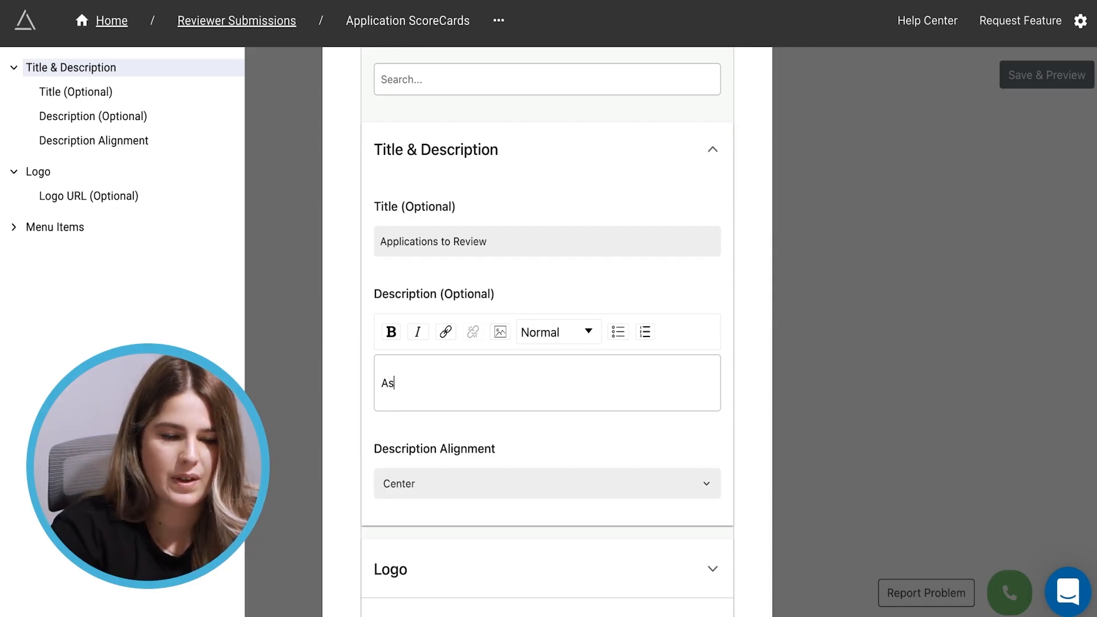
{"action": "key", "text": "BackSpace"}
{"action": "key", "text": "BackSpace"}
{"action": "type", "text": "Please fill in"}
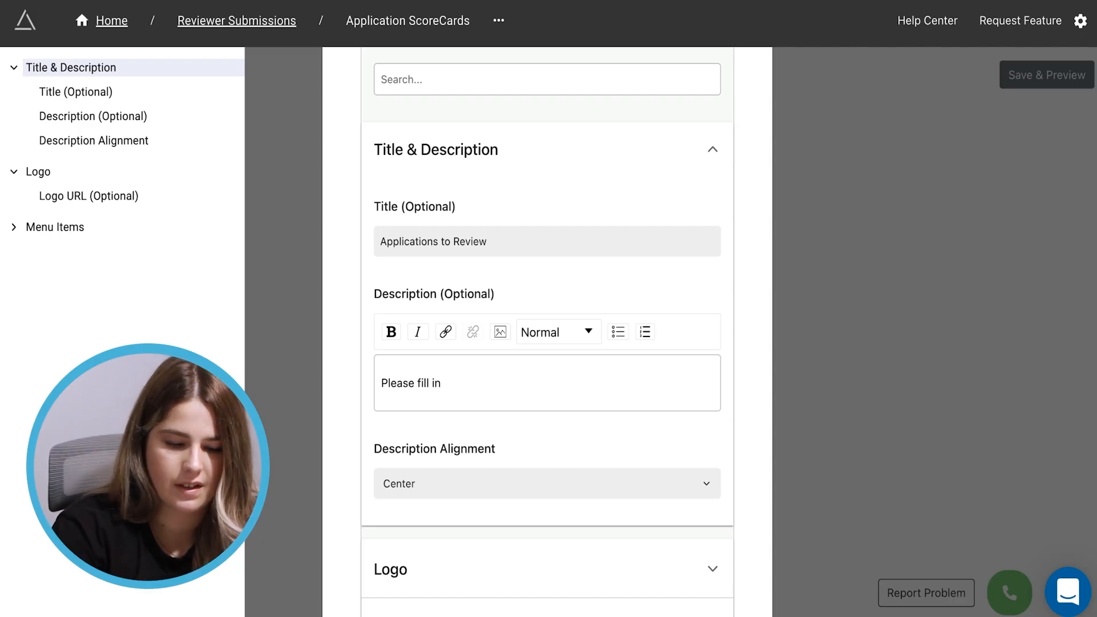
{"action": "type", "text": "your scores"}
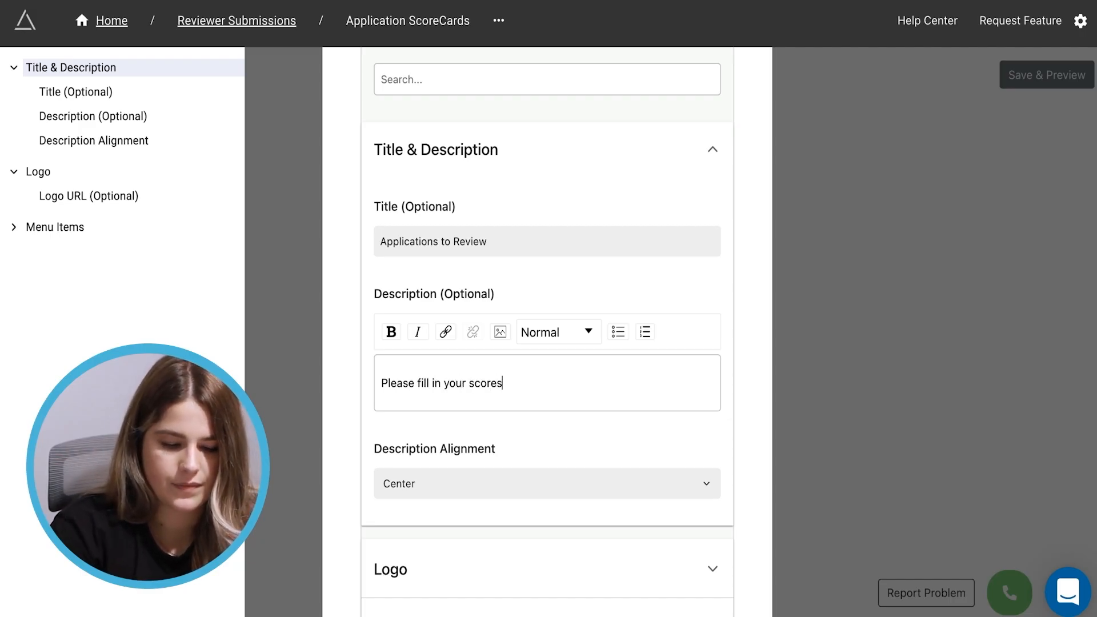
{"action": "type", "text": " for each appli"}
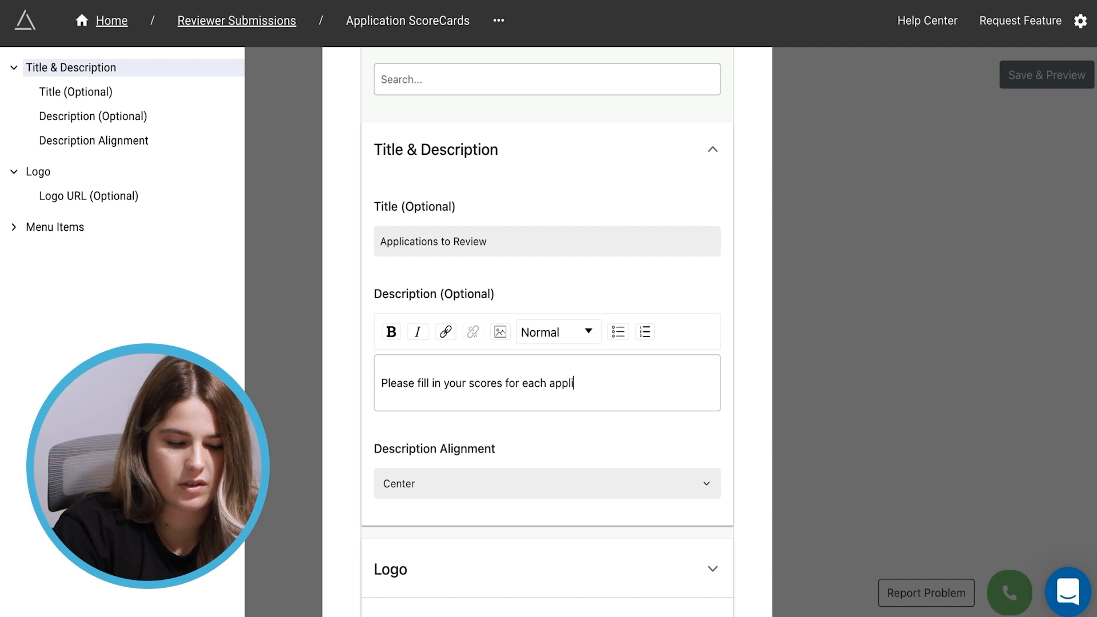
{"action": "type", "text": "cation listed below."}
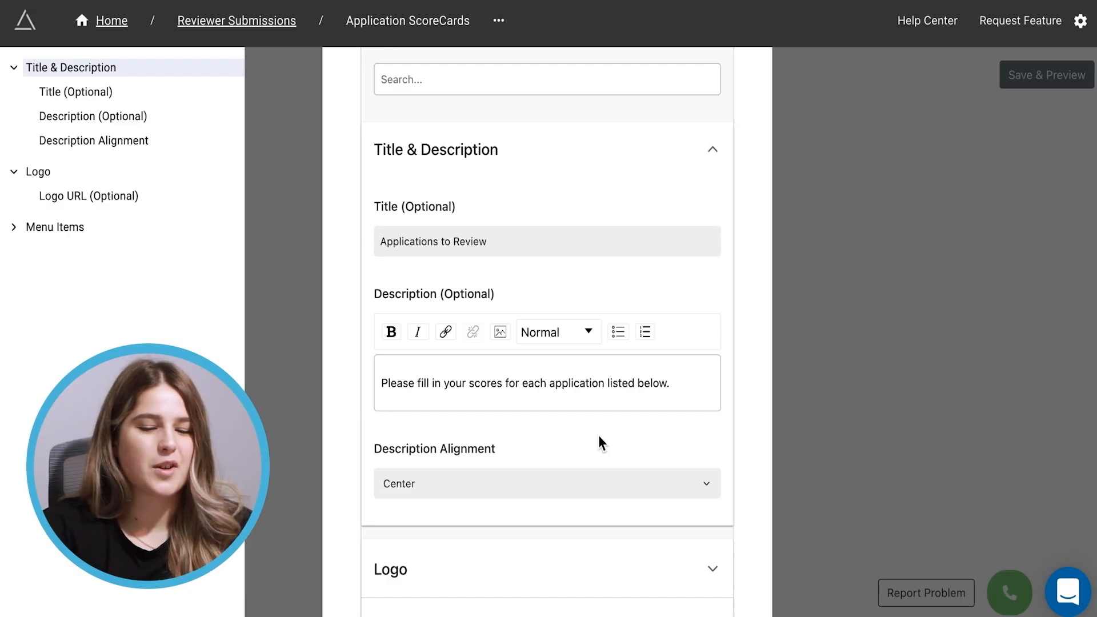
{"action": "scroll", "coordinate": [598, 441], "scroll_direction": "down", "scroll_amount": 4}
{"action": "left_click", "coordinate": [570, 461]}
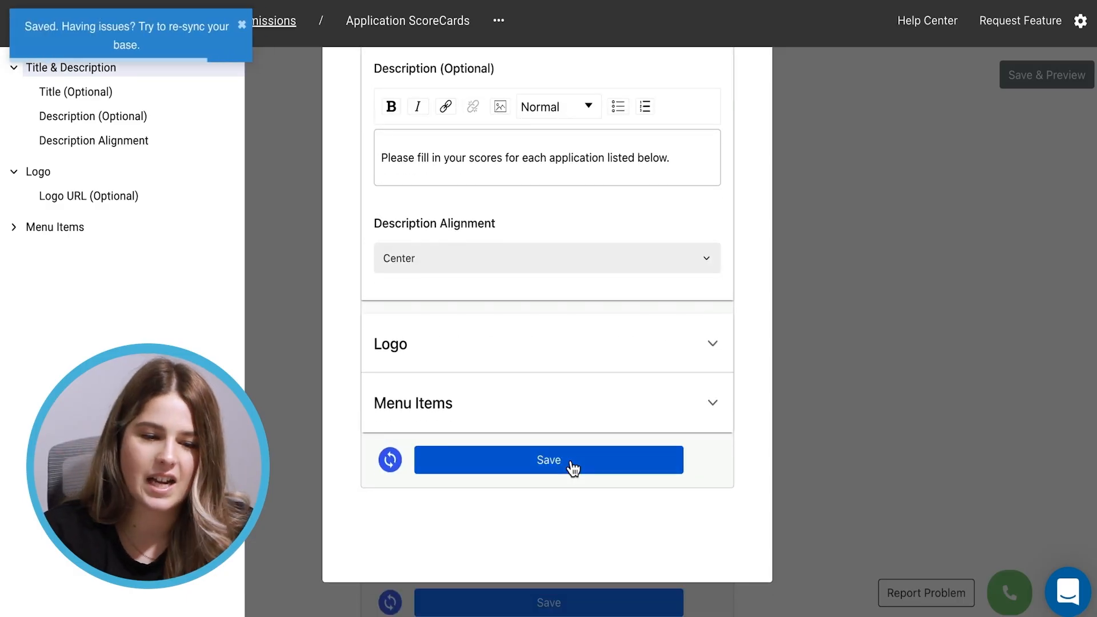
{"action": "scroll", "coordinate": [571, 464], "scroll_direction": "up", "scroll_amount": 10}
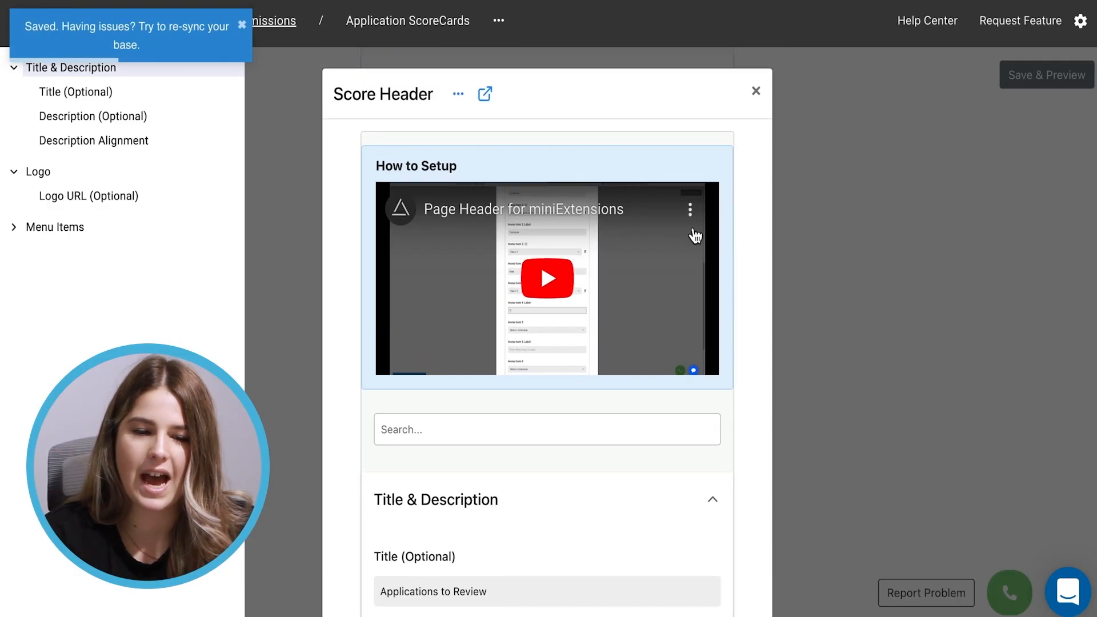
{"action": "left_click", "coordinate": [756, 90]}
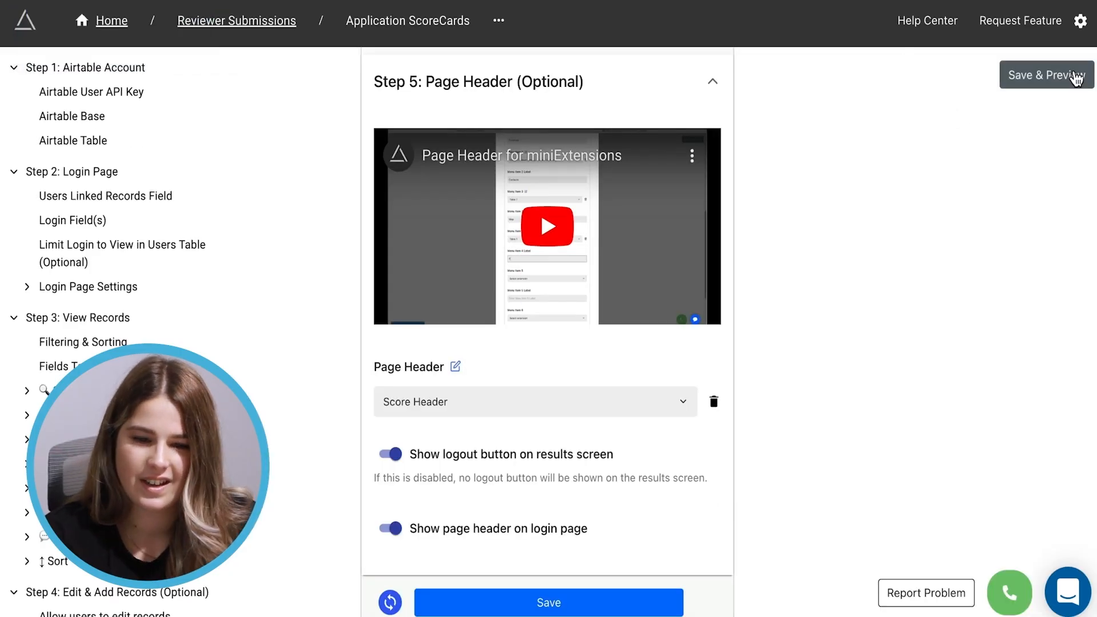
Save the ScoreCards portal and check the preview's 'Applications to Review' title and instruction line
{"action": "left_click", "coordinate": [1027, 81]}
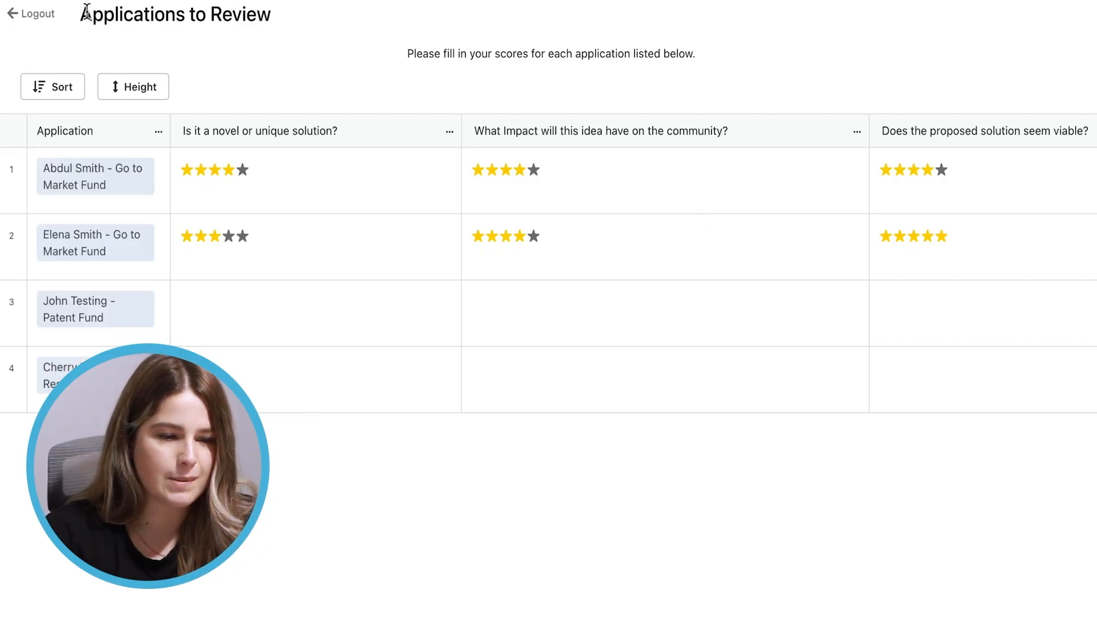
{"action": "left_click_drag", "start_coordinate": [394, 52], "coordinate": [749, 51]}
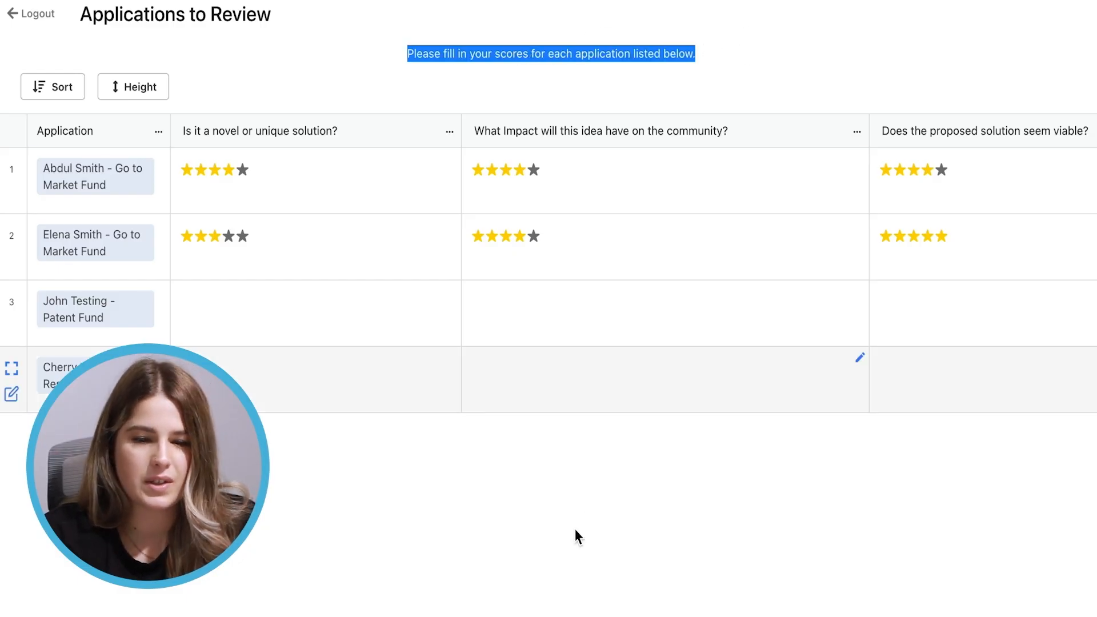
{"action": "left_click", "coordinate": [543, 541]}
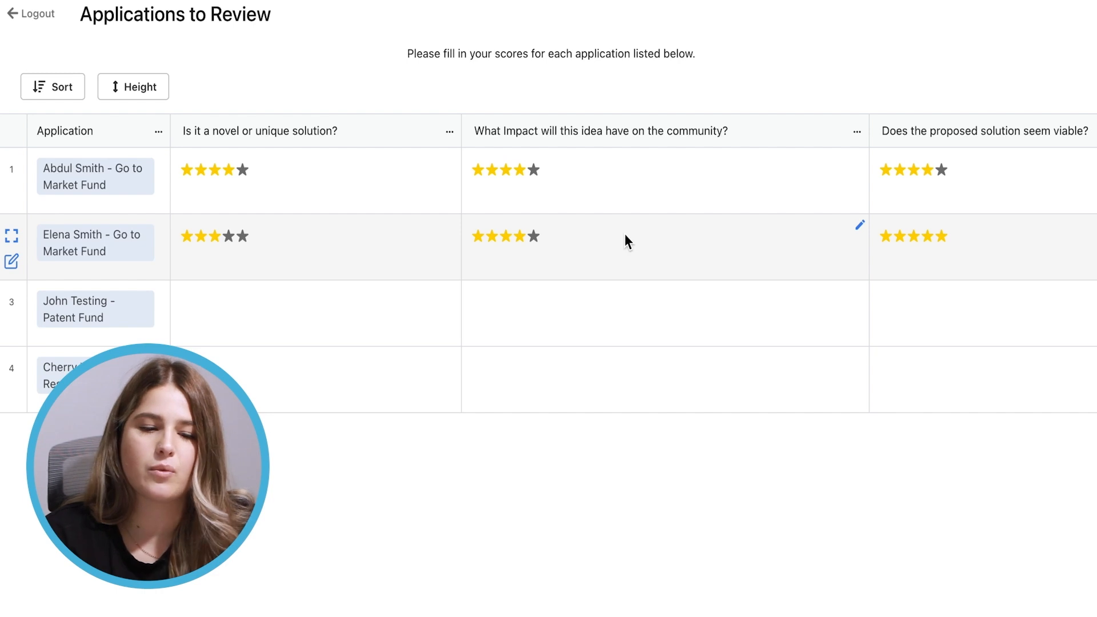
{"action": "scroll", "coordinate": [625, 234], "scroll_direction": "right", "scroll_amount": 6}
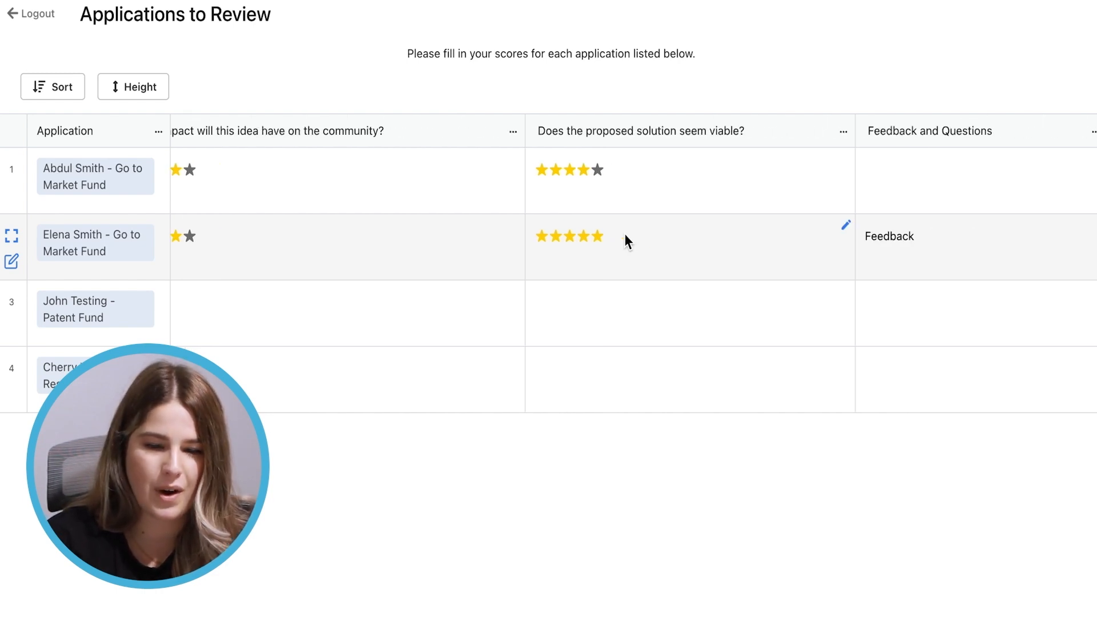
{"action": "scroll", "coordinate": [625, 234], "scroll_direction": "left", "scroll_amount": 6}
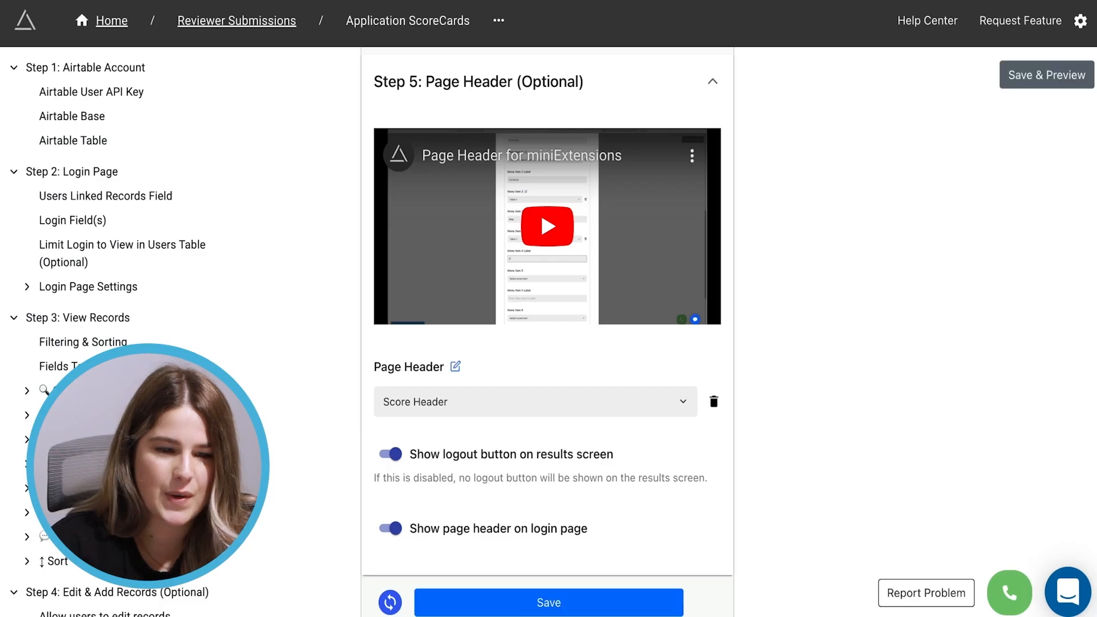
Select and copy the full Optional Users Table Formula from the portal settings
{"action": "scroll", "coordinate": [847, 437], "scroll_direction": "down", "scroll_amount": 6}
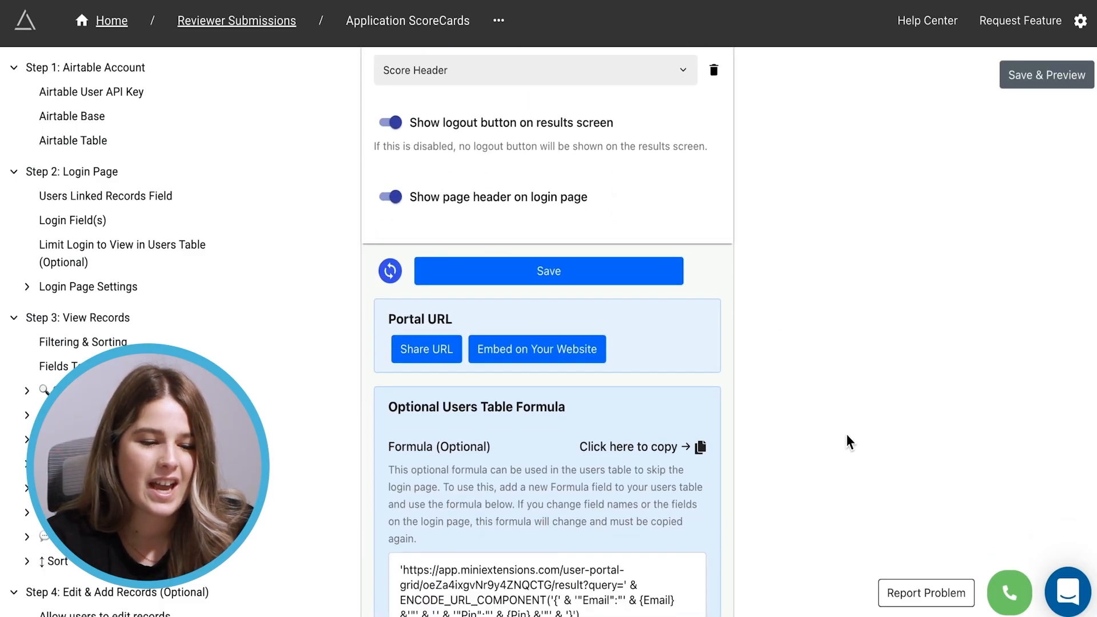
{"action": "scroll", "coordinate": [847, 441], "scroll_direction": "down", "scroll_amount": 2}
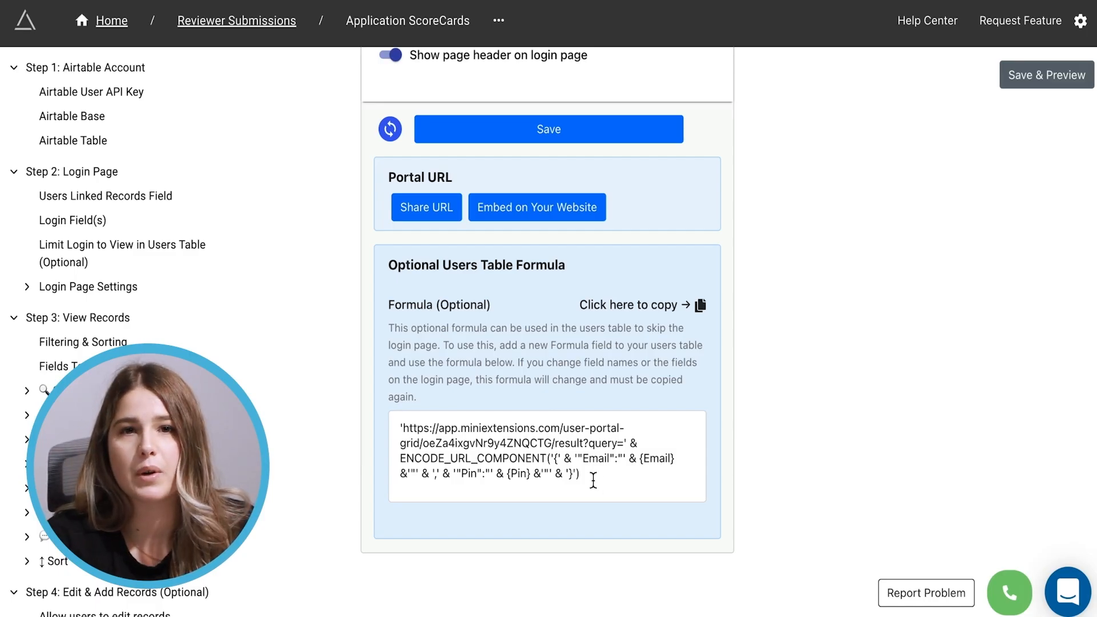
{"action": "left_click_drag", "start_coordinate": [593, 480], "coordinate": [395, 411]}
{"action": "key", "text": "ctrl+c"}
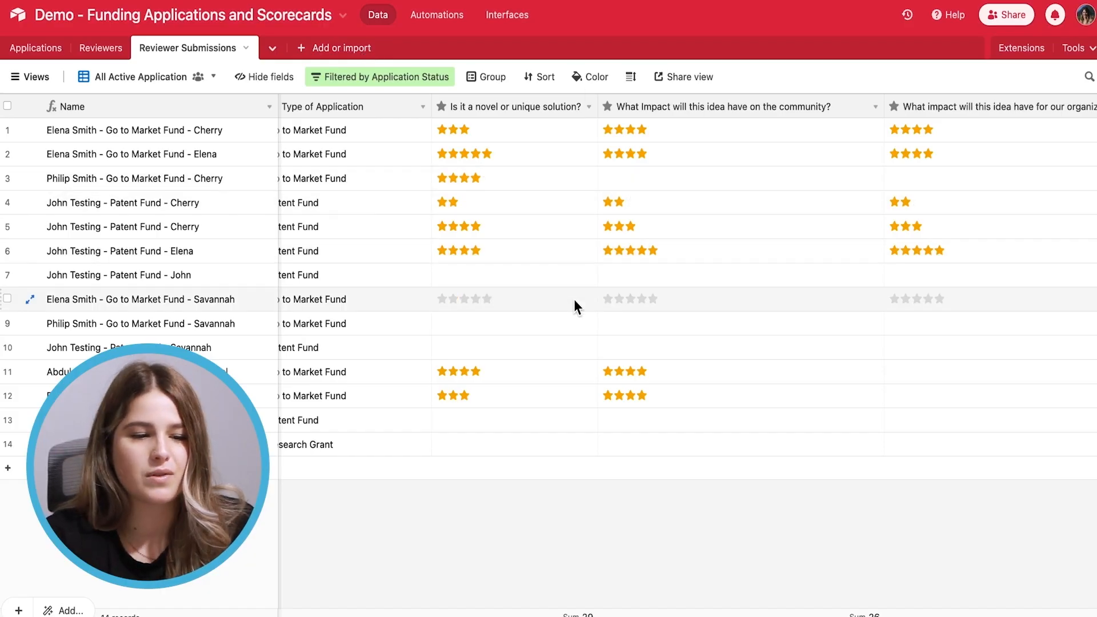
Replace the Reviewers table's Submit Rating URL formula with the copied portal formula
{"action": "left_click", "coordinate": [117, 53]}
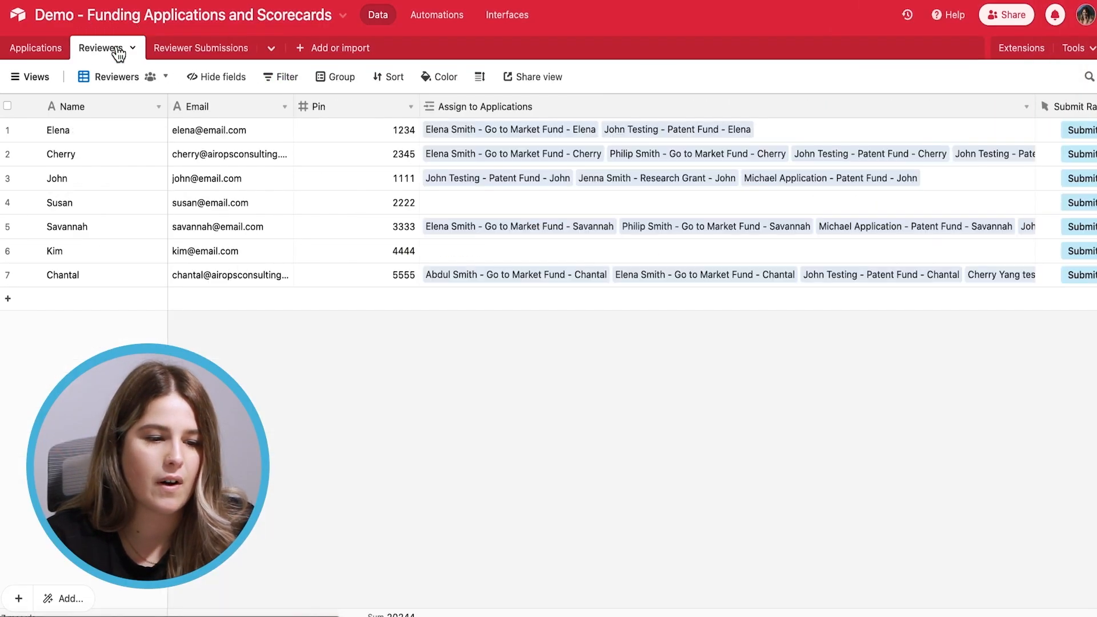
{"action": "scroll", "coordinate": [447, 222], "scroll_direction": "right", "scroll_amount": 10}
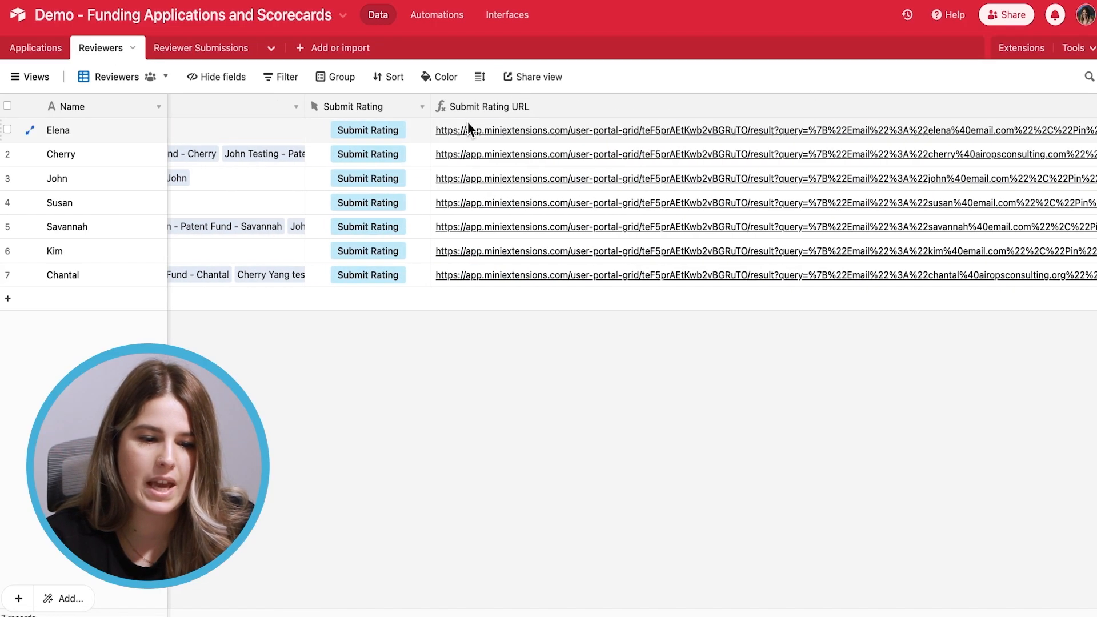
{"action": "right_click", "coordinate": [518, 109]}
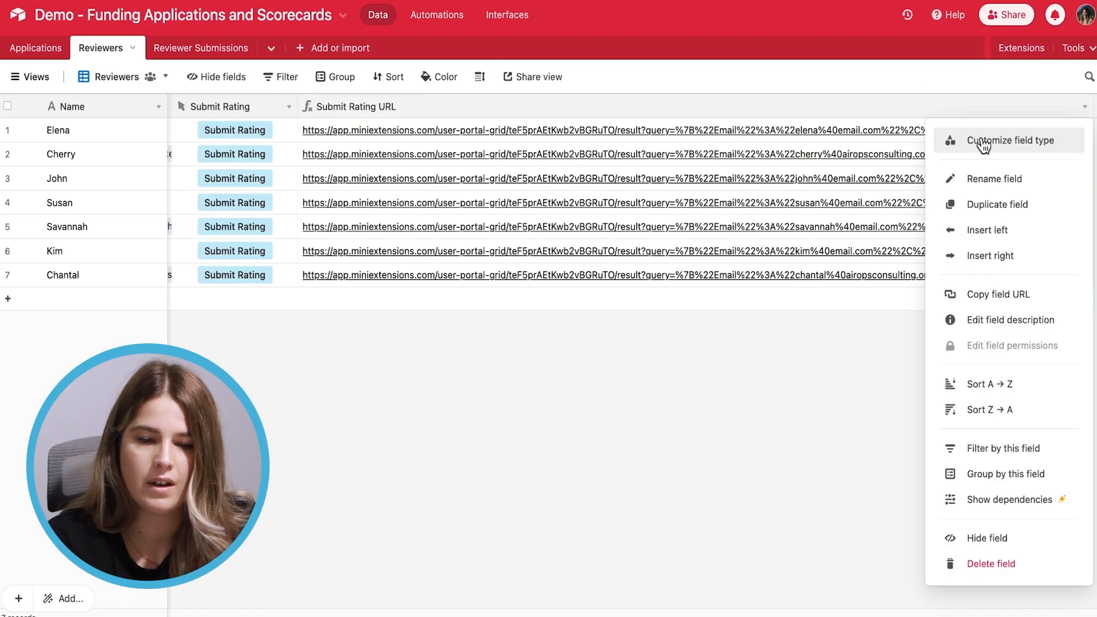
{"action": "left_click", "coordinate": [945, 140]}
{"action": "left_click_drag", "start_coordinate": [355, 335], "coordinate": [221, 314]}
{"action": "key", "text": "ctrl+a"}
{"action": "key", "text": "BackSpace"}
{"action": "key", "text": "ctrl+v"}
{"action": "left_click", "coordinate": [468, 387]}
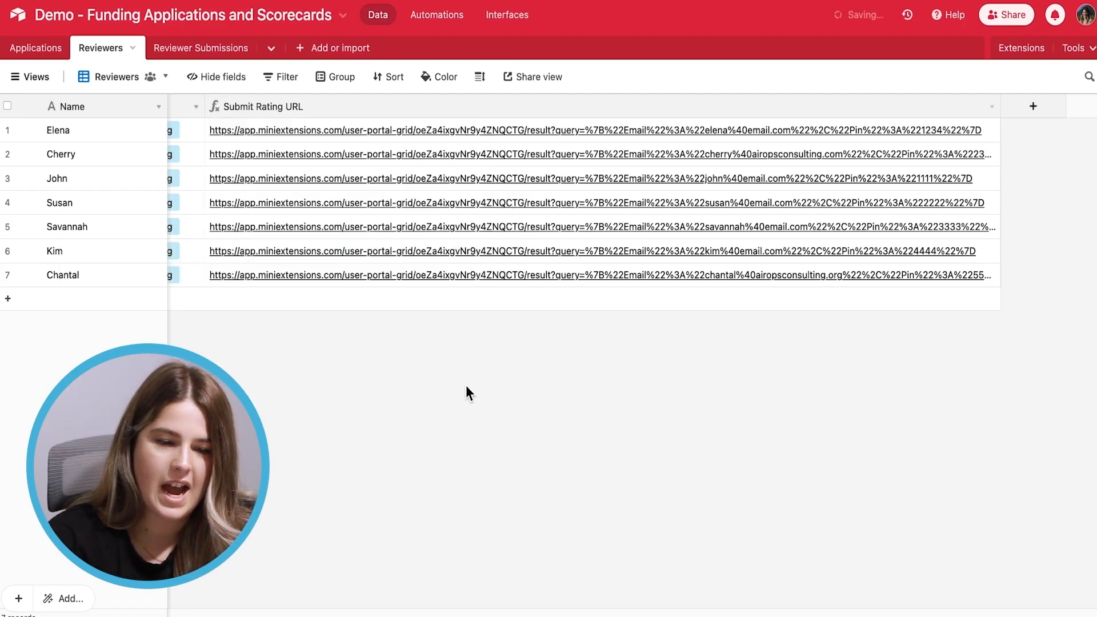
Open one reviewer's new Submit Rating portal link to test it
{"action": "scroll", "coordinate": [466, 391], "scroll_direction": "left", "scroll_amount": 2}
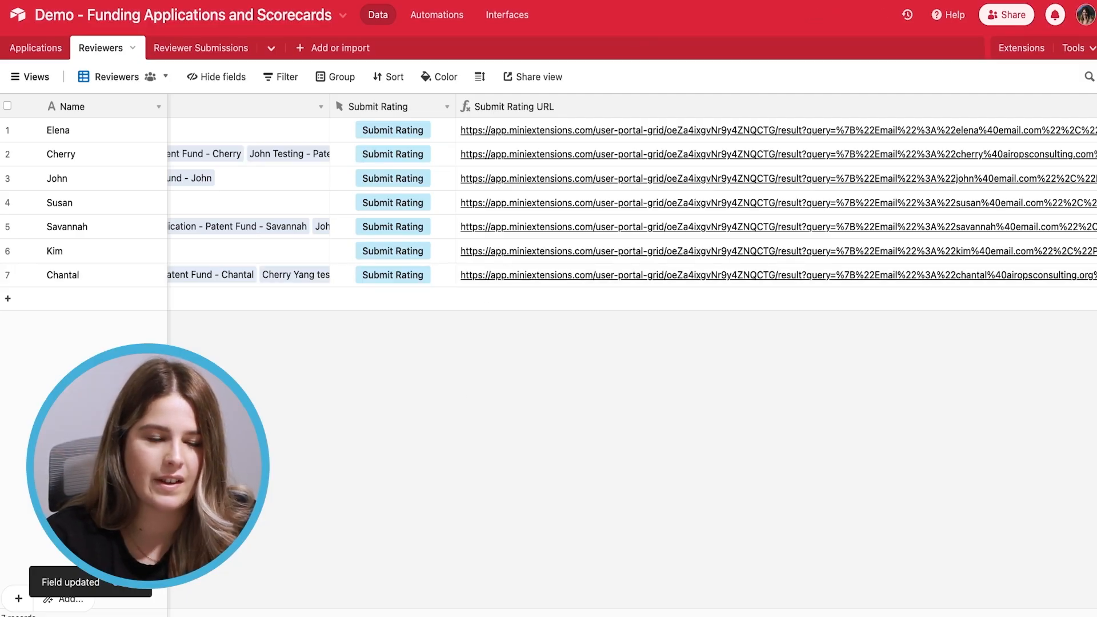
{"action": "left_click", "coordinate": [497, 278]}
{"action": "left_click", "coordinate": [496, 278]}
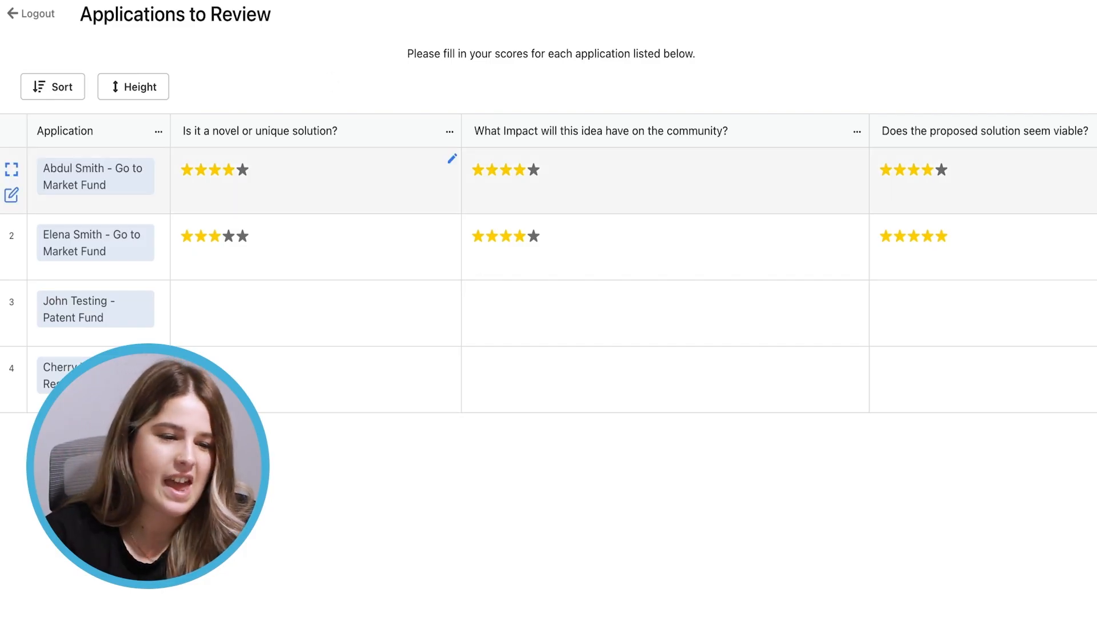
Open a second reviewer's Submit Rating link, check their four applications, then log out
{"action": "left_click", "coordinate": [263, 1]}
{"action": "scroll", "coordinate": [380, 391], "scroll_direction": "left", "scroll_amount": 5}
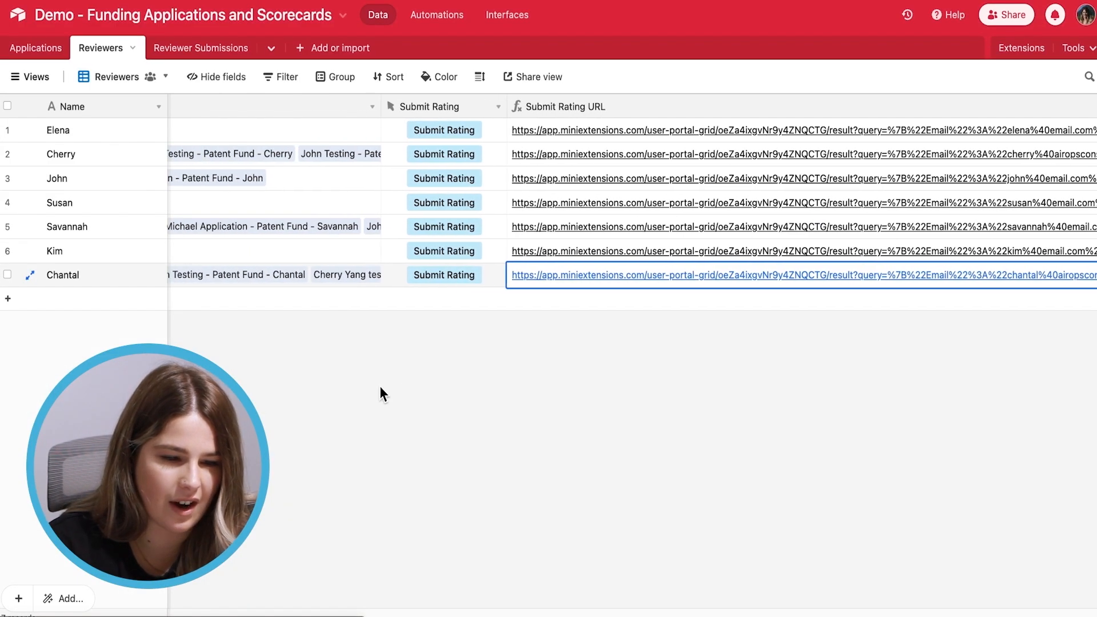
{"action": "left_click", "coordinate": [555, 153]}
{"action": "left_click", "coordinate": [554, 152]}
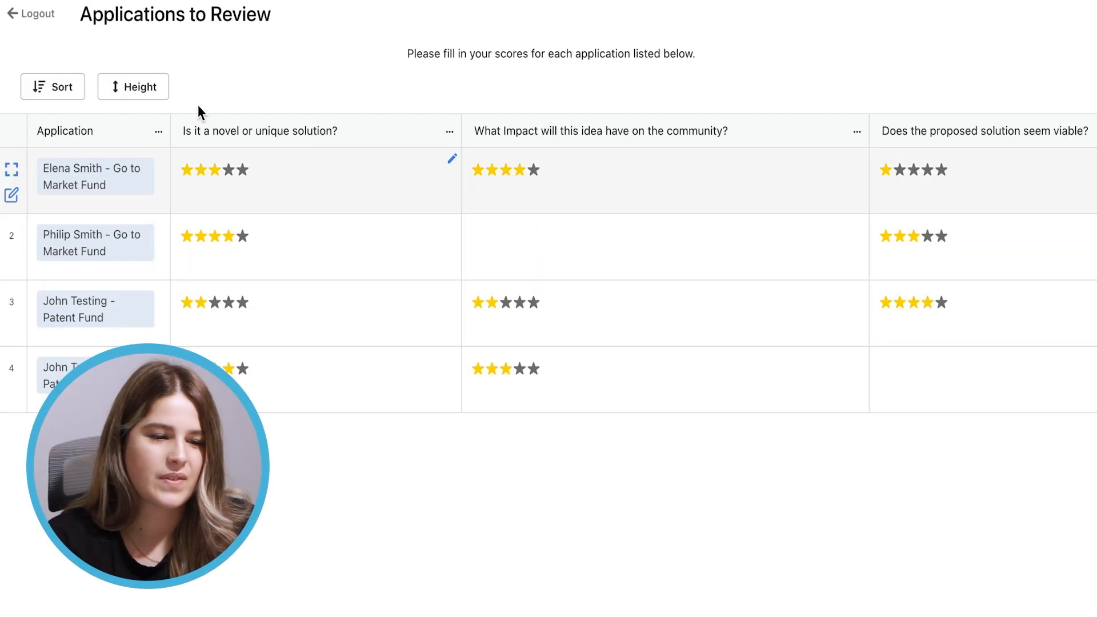
{"action": "left_click", "coordinate": [26, 15]}
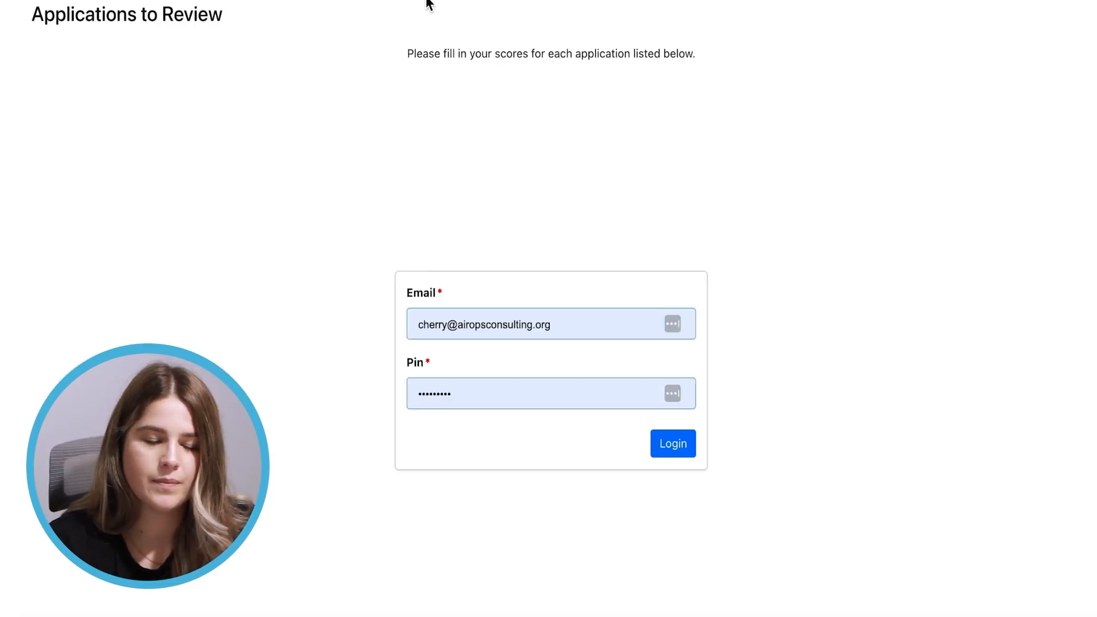
{"action": "left_click", "coordinate": [285, 0]}
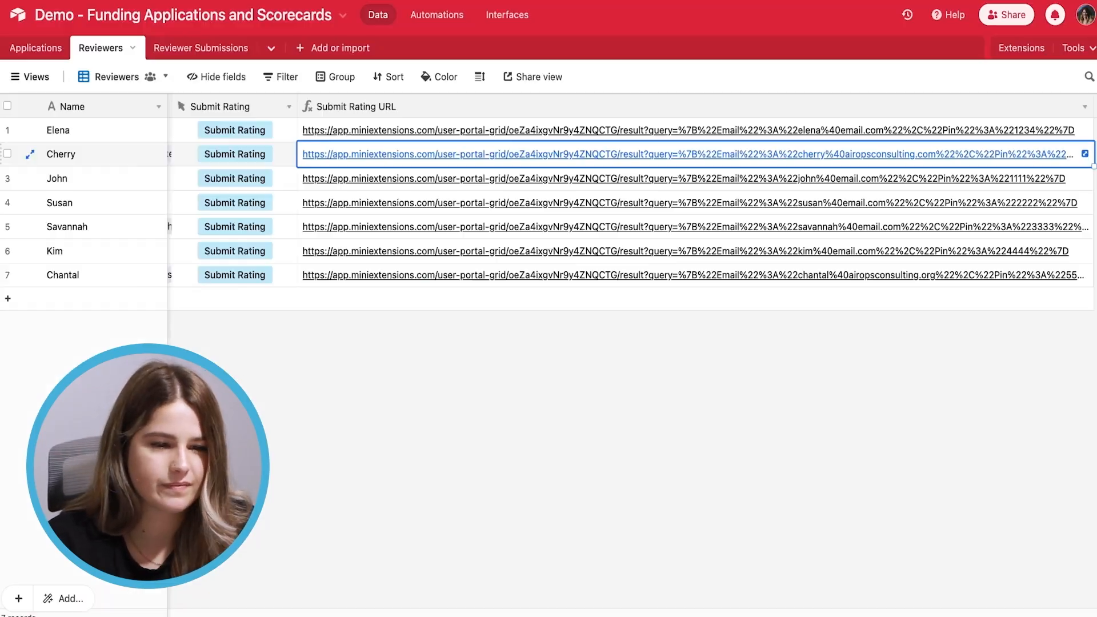
{"action": "left_click", "coordinate": [448, 384]}
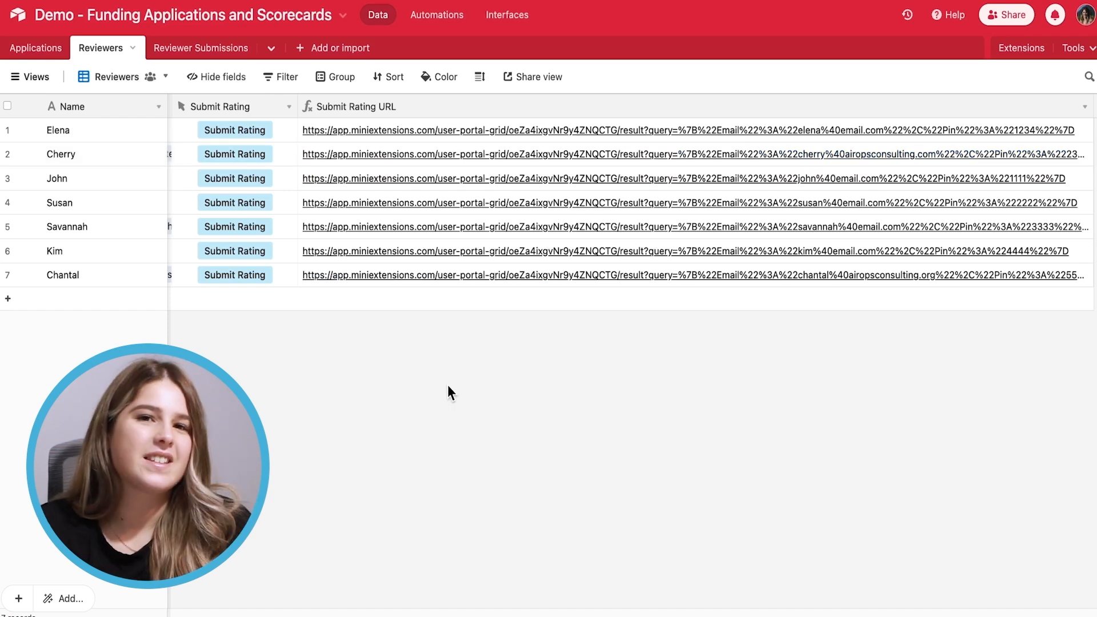